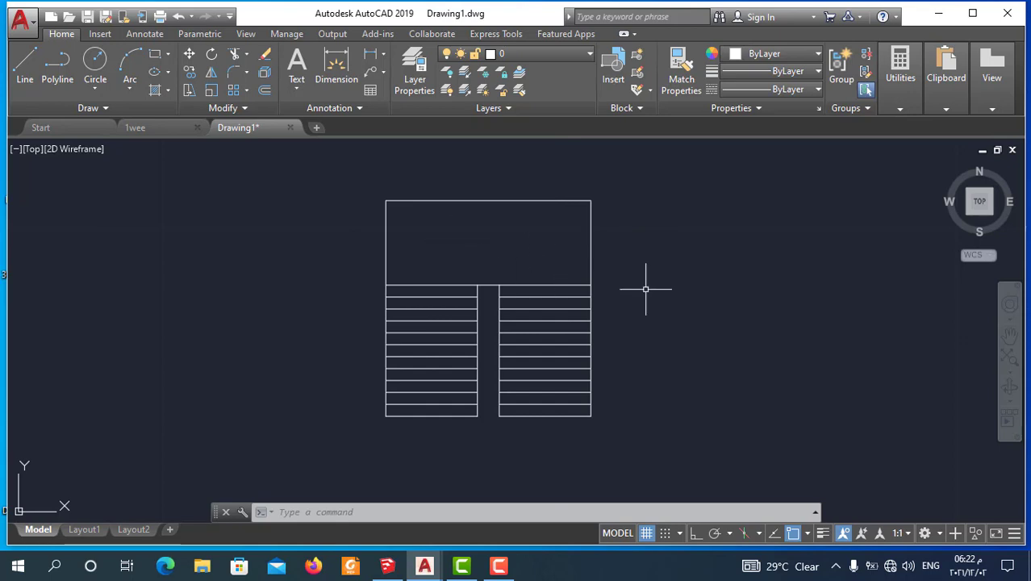
Step: Start saving a copy of the stair drawing in the AutoCAD 2007/LT2007 Drawing (*.dwg) format
{"action": "left_click", "coordinate": [21, 24]}
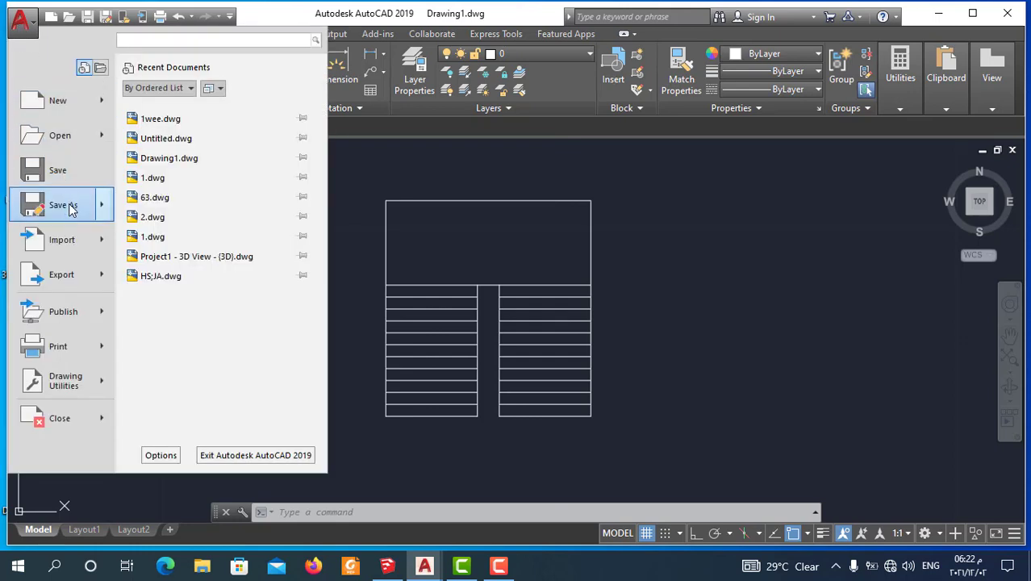
{"action": "mouse_move", "coordinate": [71, 210]}
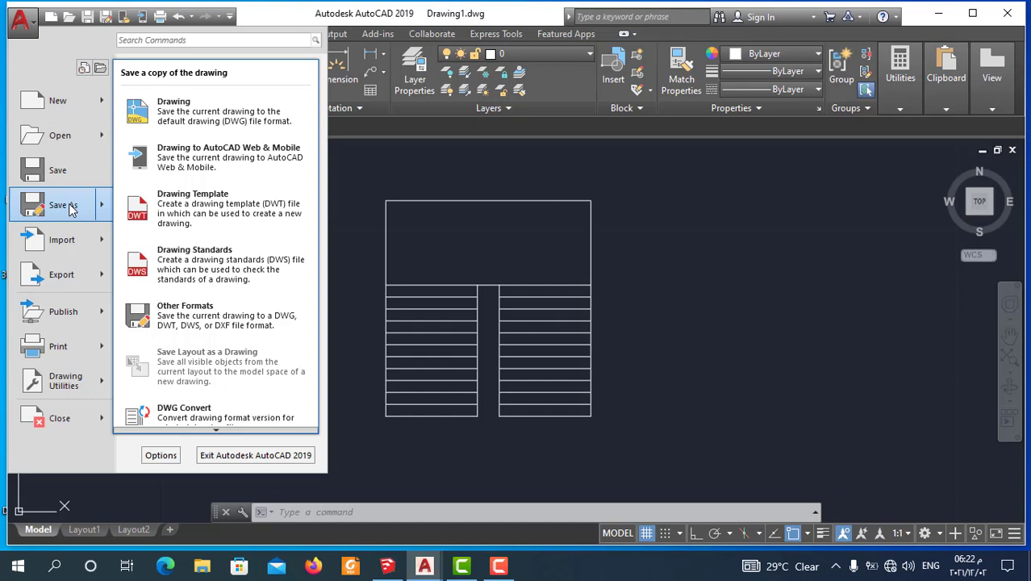
{"action": "left_click", "coordinate": [201, 112]}
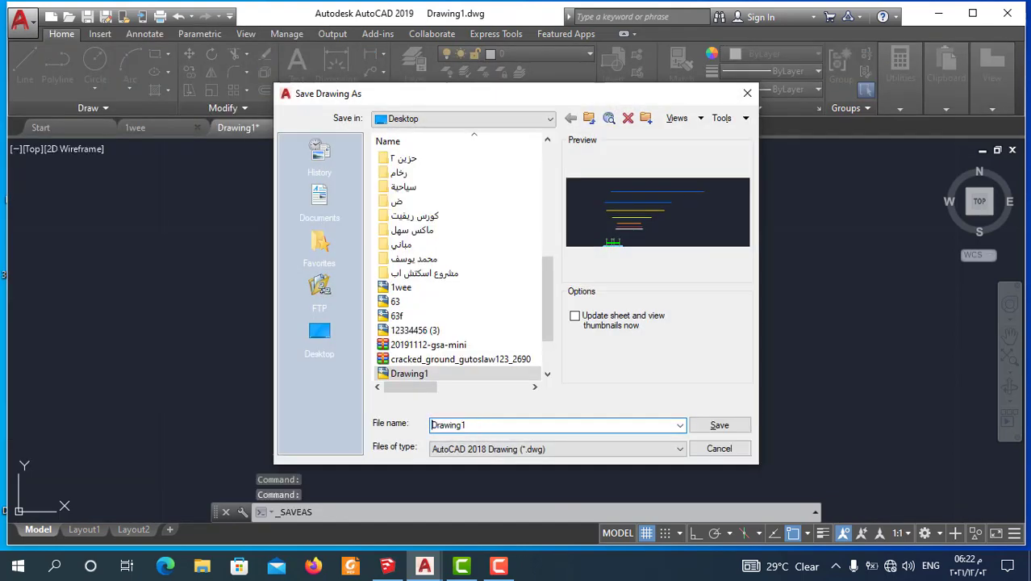
{"action": "left_click", "coordinate": [658, 450]}
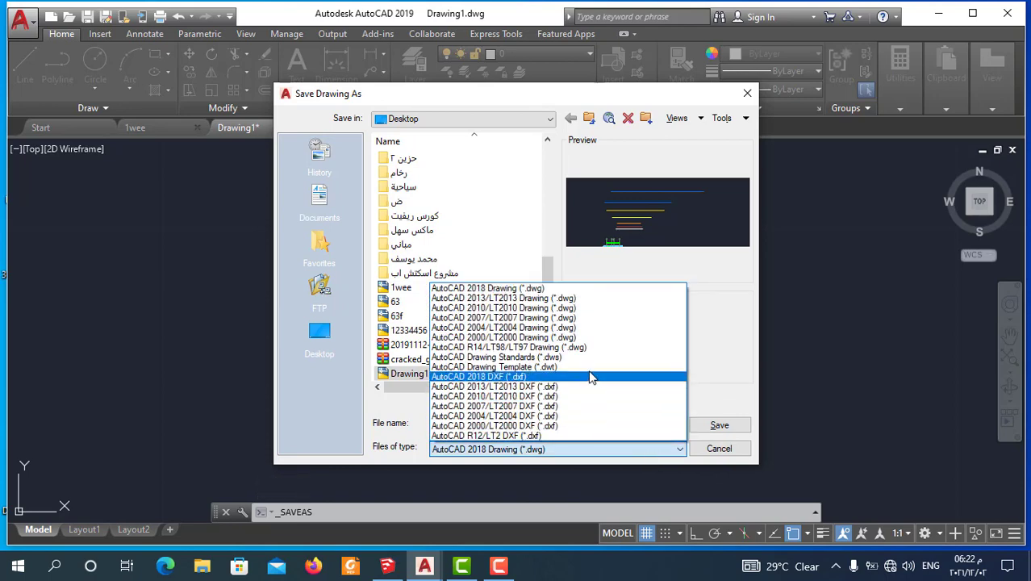
{"action": "key", "text": "Up"}
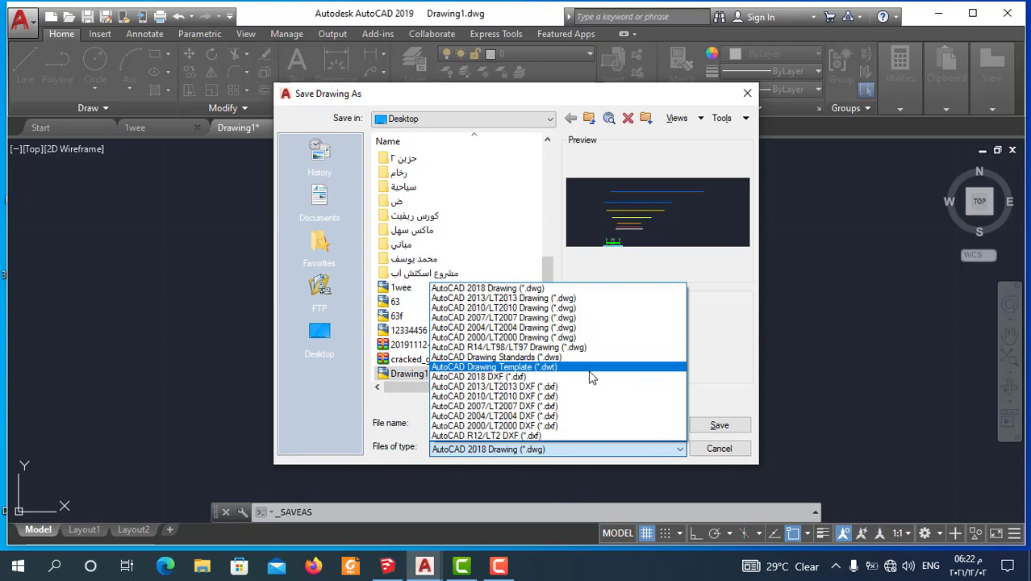
{"action": "left_click", "coordinate": [553, 319]}
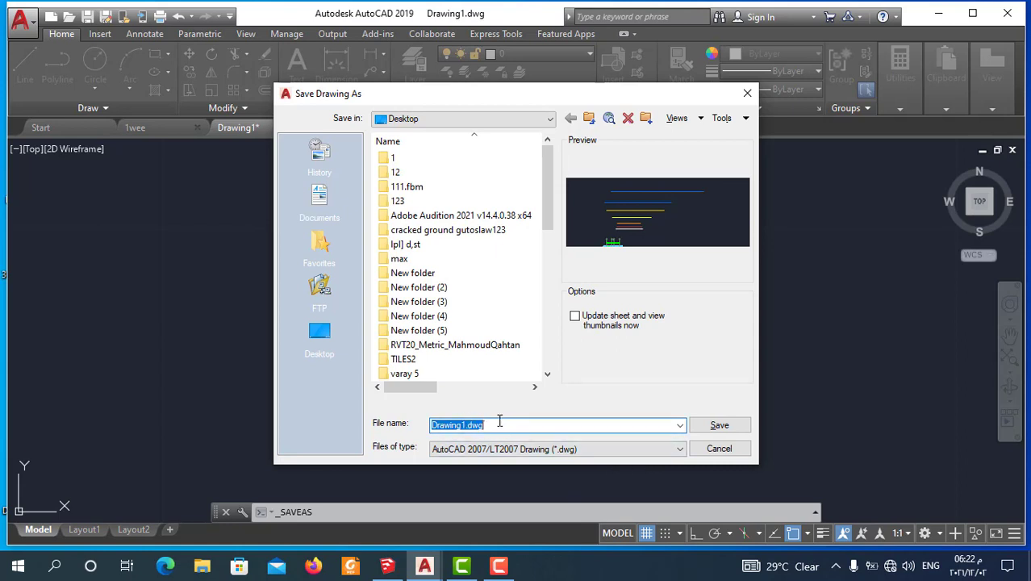
{"action": "type", "text": "shggg"}
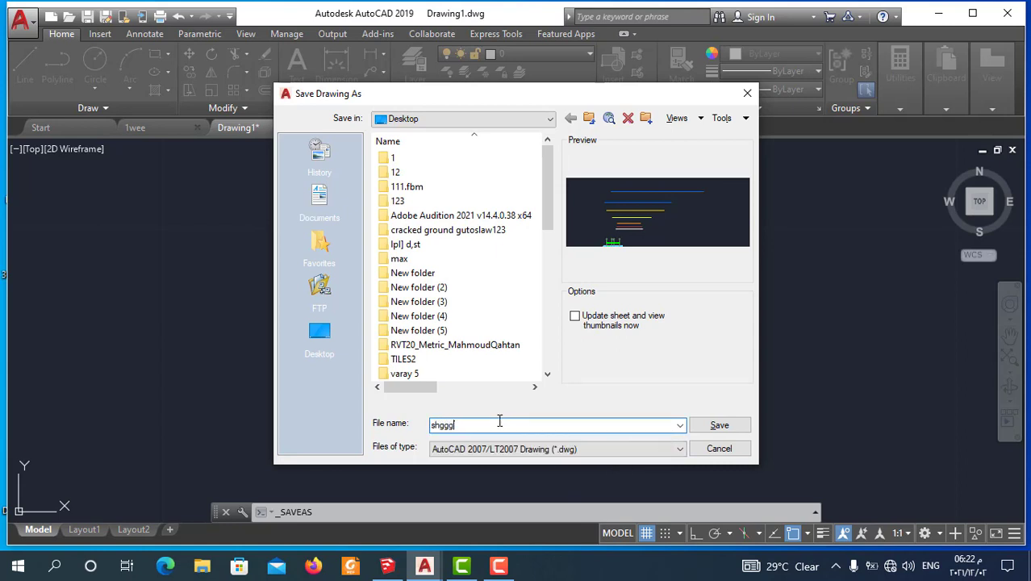
{"action": "key", "text": "BackSpace"}
{"action": "key", "text": "BackSpace"}
{"action": "key", "text": "BackSpace"}
{"action": "key", "text": "BackSpace"}
{"action": "key", "text": "alt+shift"}
{"action": "type", "text": "سال"}
{"action": "scroll", "coordinate": [486, 419], "scroll_direction": "down", "scroll_amount": 1}
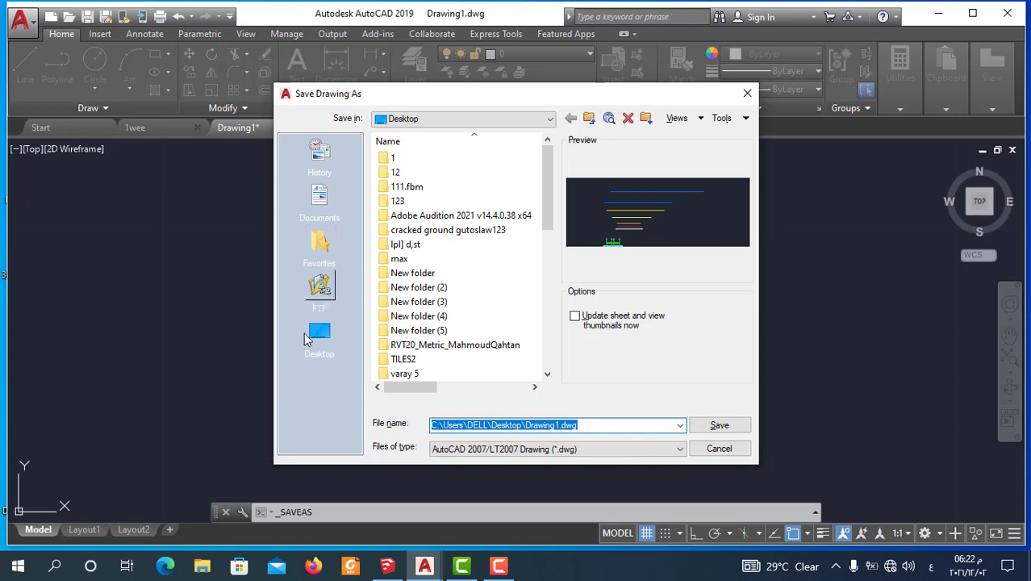
Step: Save the drawing copy to the Desktop under the file name 1ثثث and close AutoCAD
{"action": "left_click", "coordinate": [318, 331]}
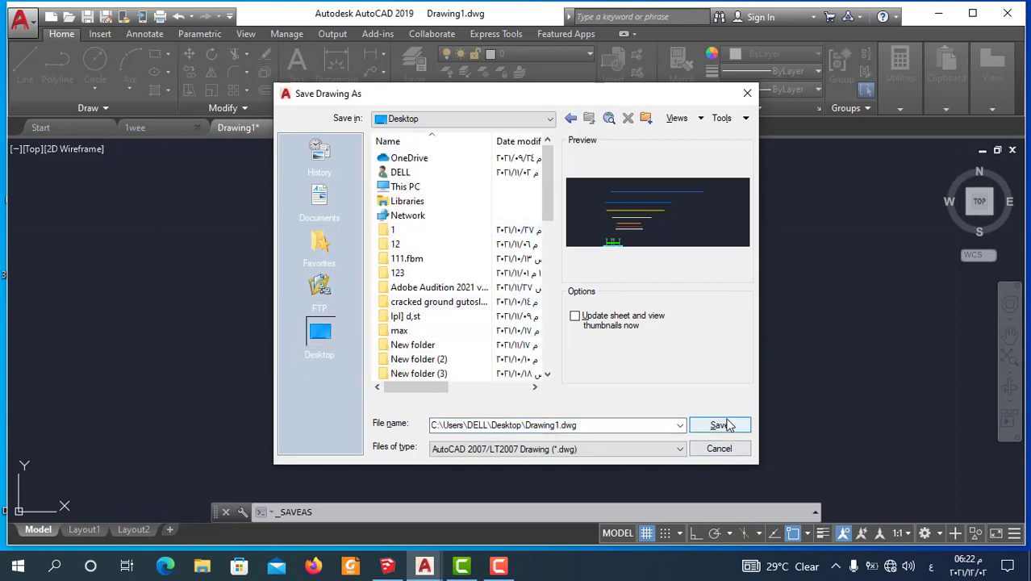
{"action": "left_click", "coordinate": [600, 429]}
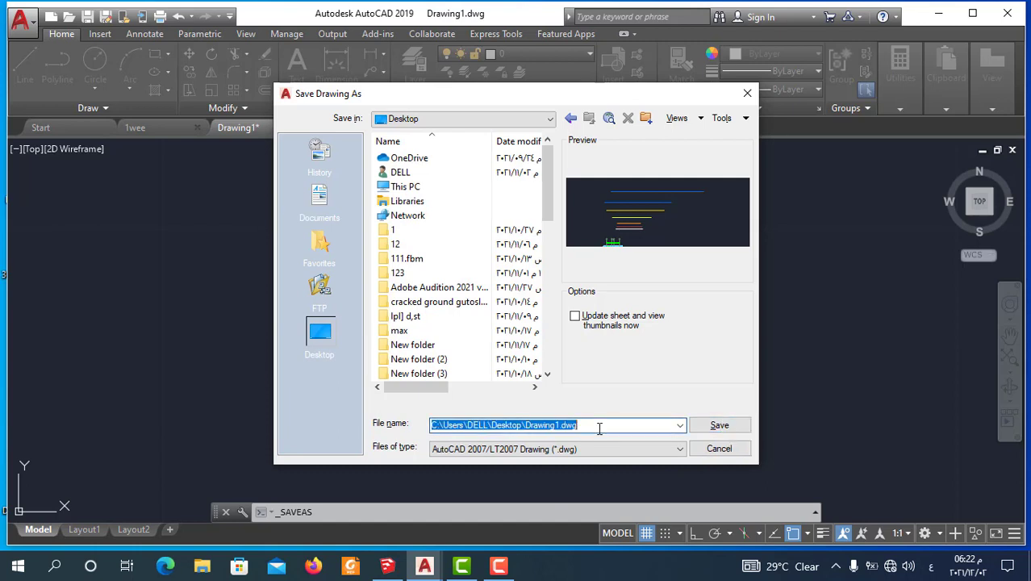
{"action": "type", "text": "1"}
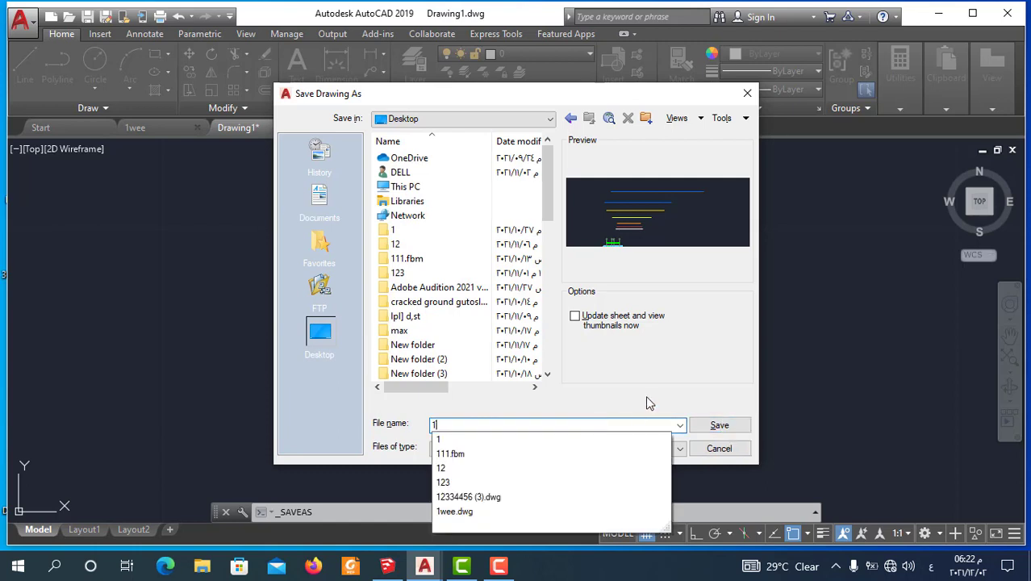
{"action": "type", "text": "ثثث"}
{"action": "left_click", "coordinate": [720, 425]}
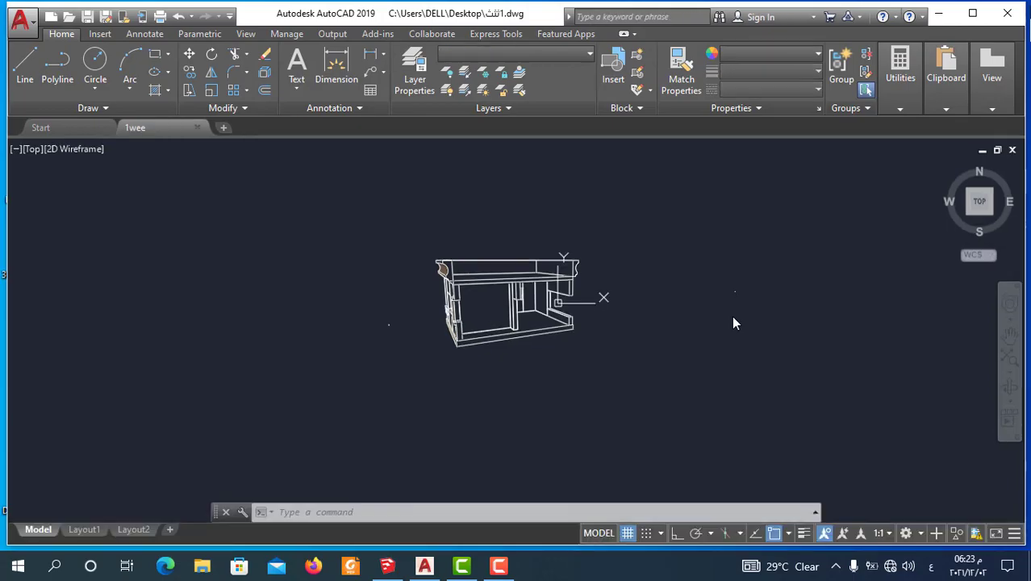
{"action": "left_click", "coordinate": [1008, 13]}
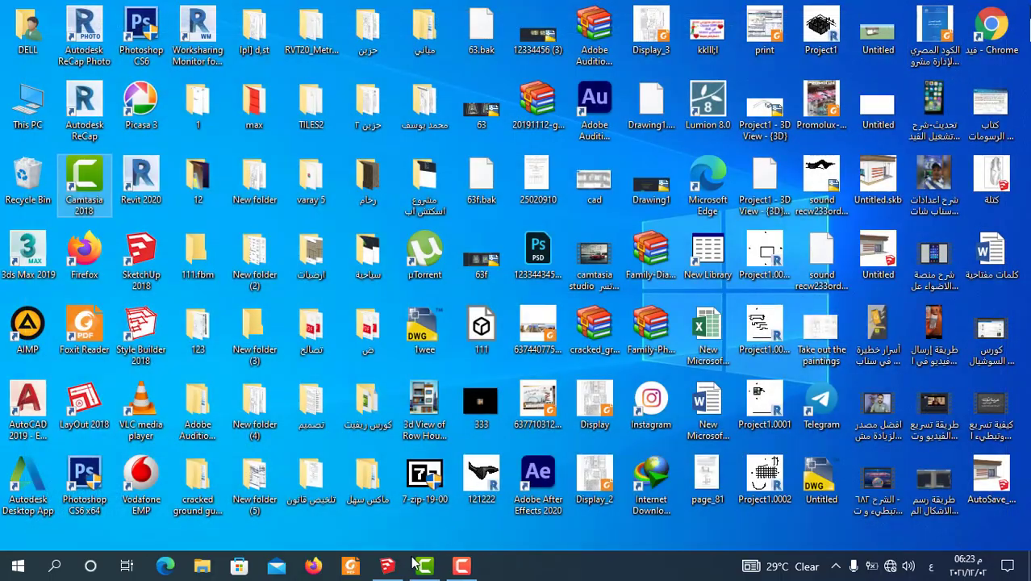
Step: Switch to SketchUp and start an import with the file type set to AutoCAD Files (*.dwg, *.dxf)
{"action": "left_click", "coordinate": [387, 566]}
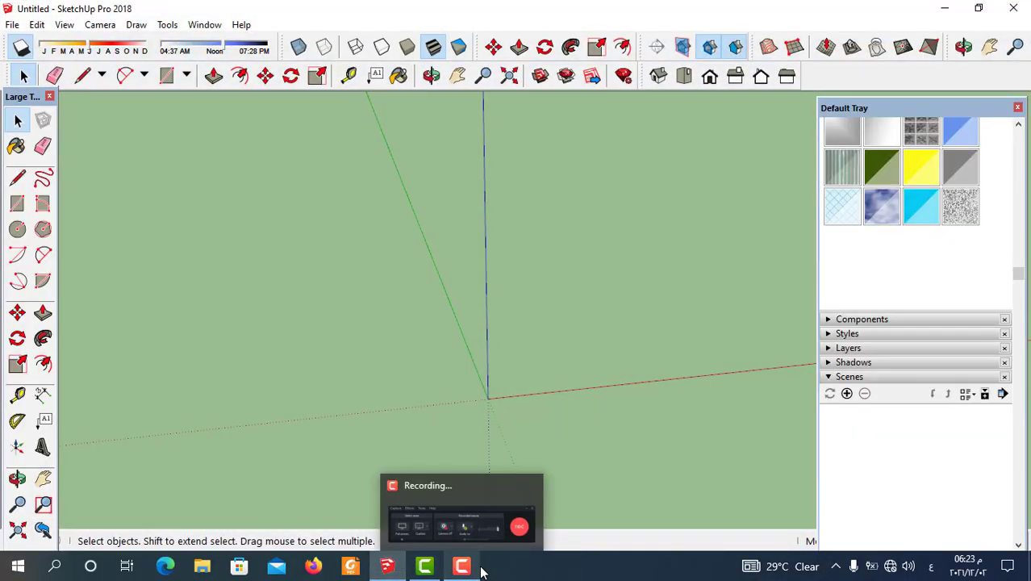
{"action": "left_click", "coordinate": [12, 25]}
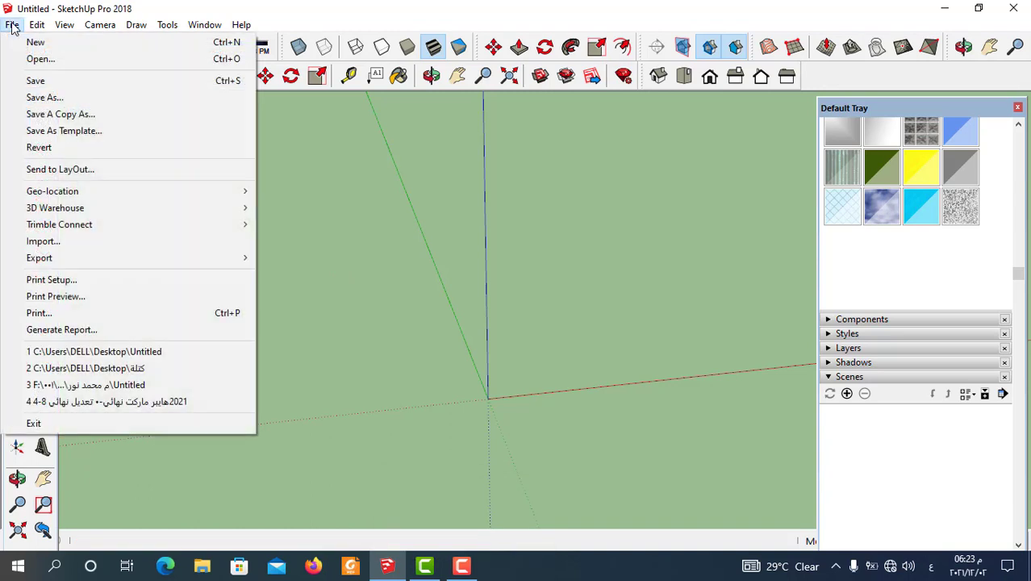
{"action": "left_click", "coordinate": [73, 245]}
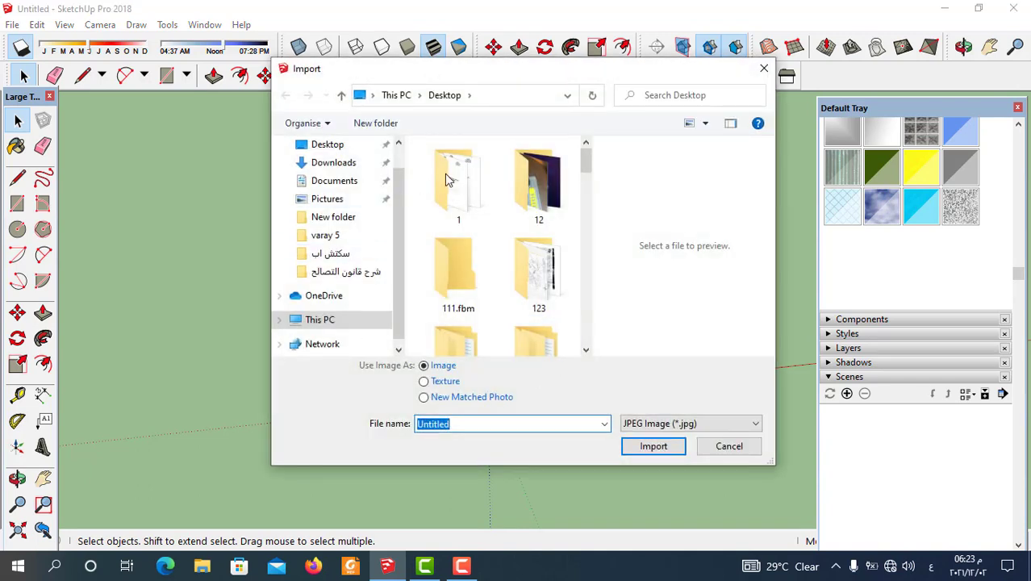
{"action": "left_click", "coordinate": [755, 425]}
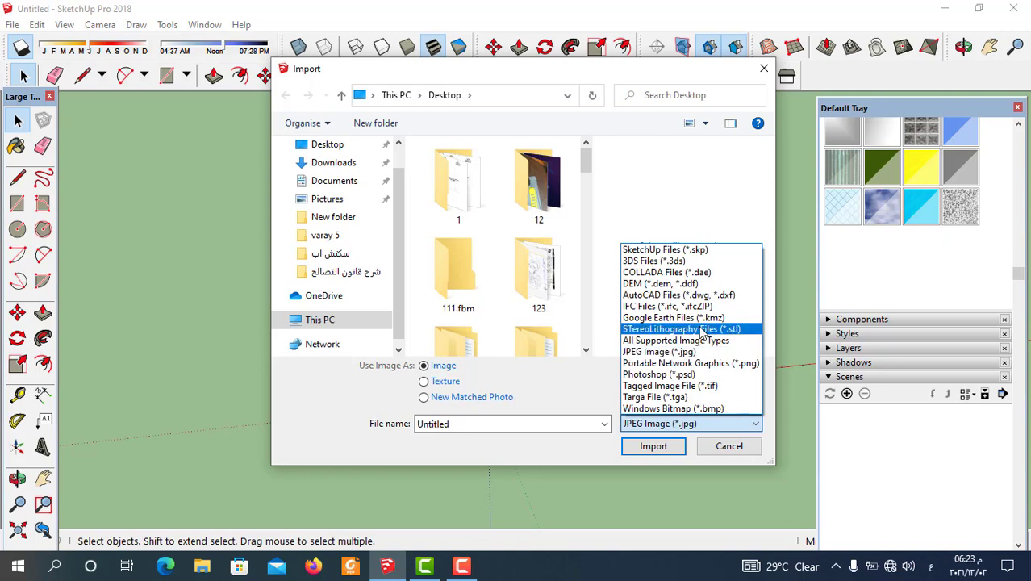
{"action": "left_click", "coordinate": [688, 299]}
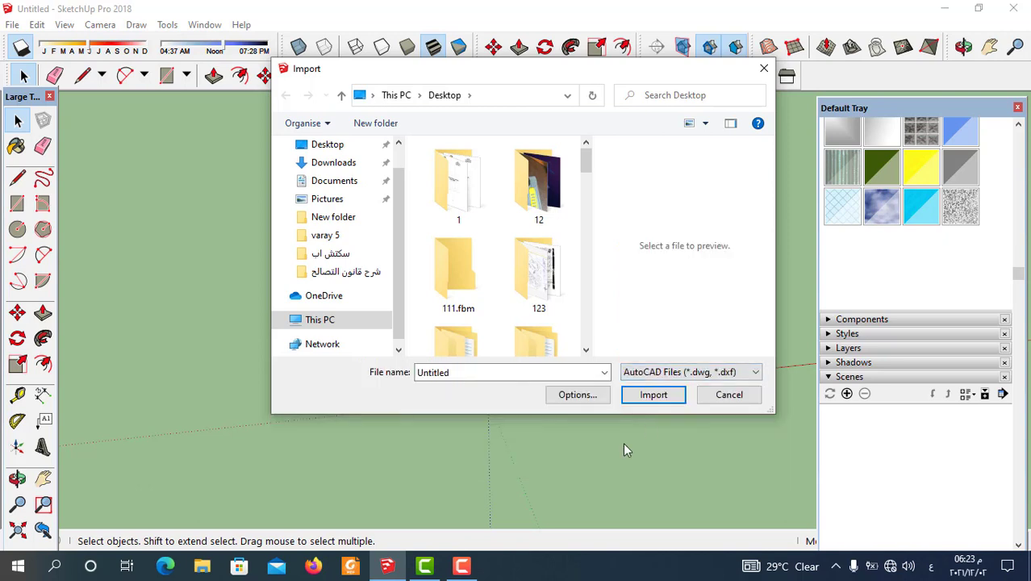
Step: Import the 1ثثث drawing from the Desktop with the scale units as Meters, and dismiss the import results
{"action": "scroll", "coordinate": [329, 179], "scroll_direction": "up", "scroll_amount": 1}
{"action": "left_click", "coordinate": [329, 179]}
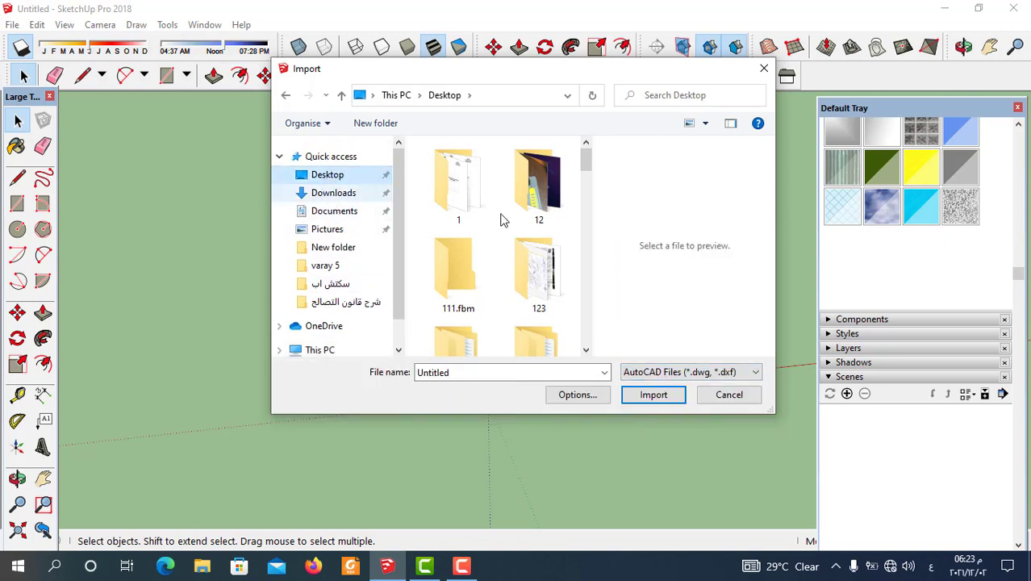
{"action": "left_click_drag", "start_coordinate": [588, 160], "coordinate": [585, 300]}
{"action": "left_click", "coordinate": [555, 306]}
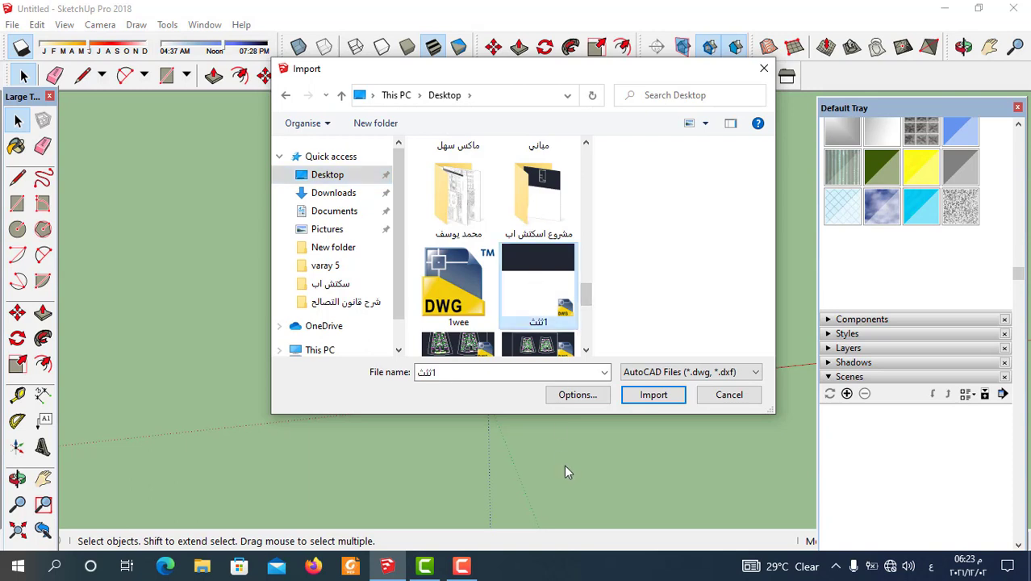
{"action": "left_click", "coordinate": [577, 395]}
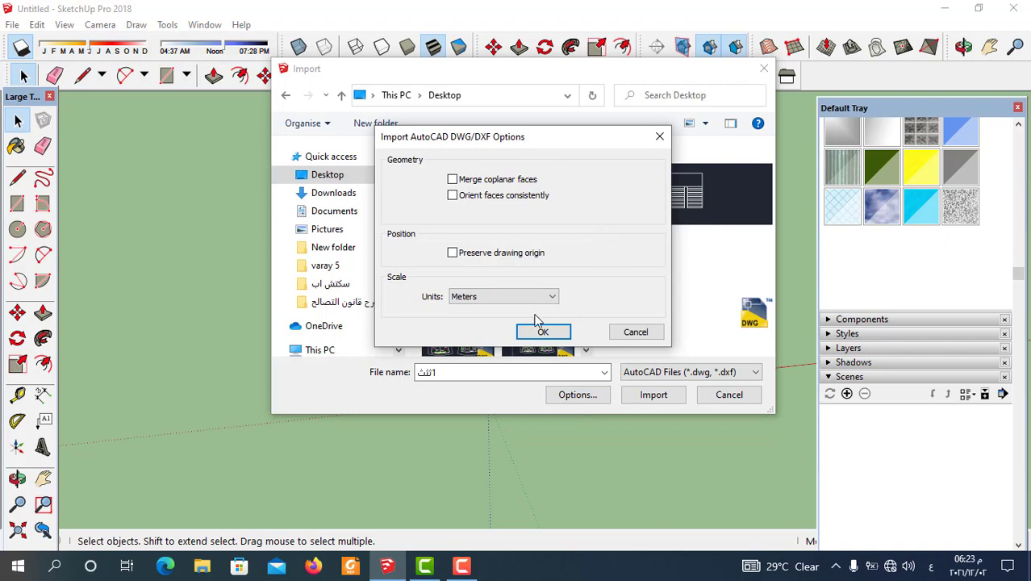
{"action": "left_click", "coordinate": [542, 333]}
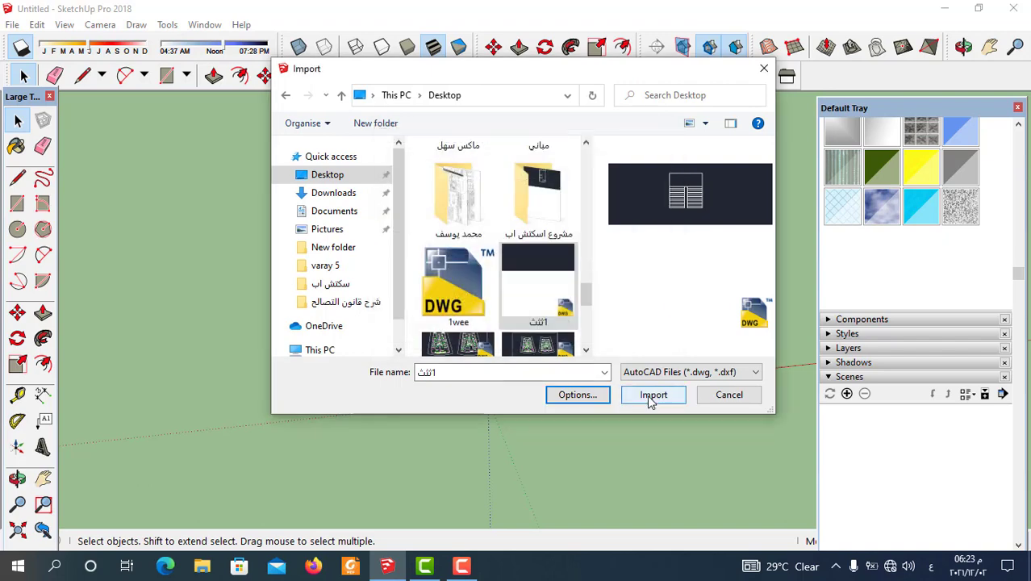
{"action": "left_click", "coordinate": [652, 395]}
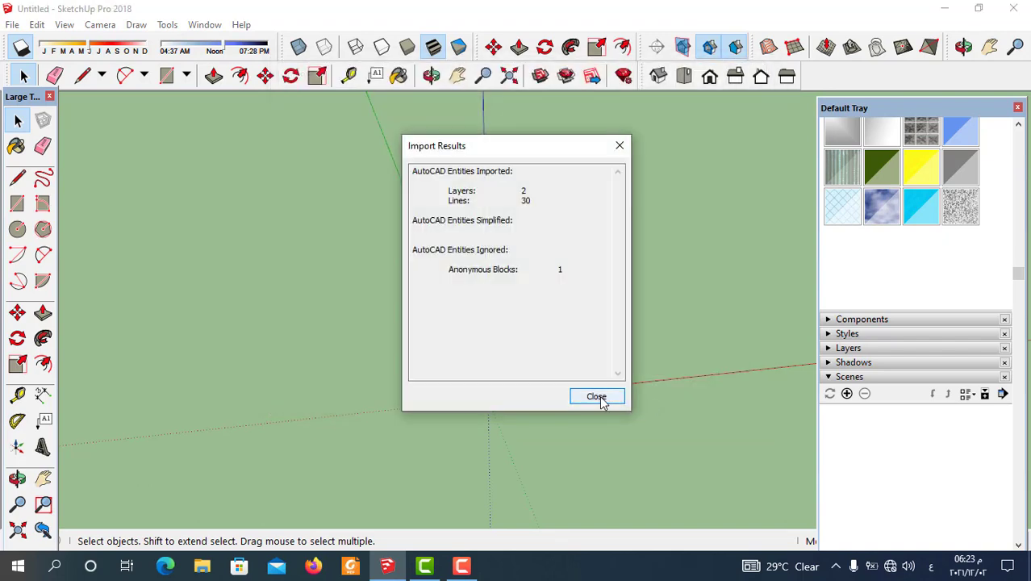
{"action": "left_click", "coordinate": [597, 396]}
Step: Draw a rectangle over the first tread of the right stair flight, at the red axis, snapping to opposite tread corners
{"action": "scroll", "coordinate": [525, 317], "scroll_direction": "down", "scroll_amount": 3}
{"action": "mouse_move", "coordinate": [525, 318]}
{"action": "middle_mouse_down"}
{"action": "mouse_move", "coordinate": [494, 443]}
{"action": "mouse_move", "coordinate": [475, 358]}
{"action": "middle_mouse_up"}
{"action": "scroll", "coordinate": [532, 318], "scroll_direction": "down", "scroll_amount": 2}
{"action": "mouse_move", "coordinate": [532, 318]}
{"action": "middle_mouse_down"}
{"action": "mouse_move", "coordinate": [532, 403]}
{"action": "mouse_move", "coordinate": [466, 337]}
{"action": "mouse_move", "coordinate": [495, 315]}
{"action": "mouse_move", "coordinate": [524, 348]}
{"action": "middle_mouse_up"}
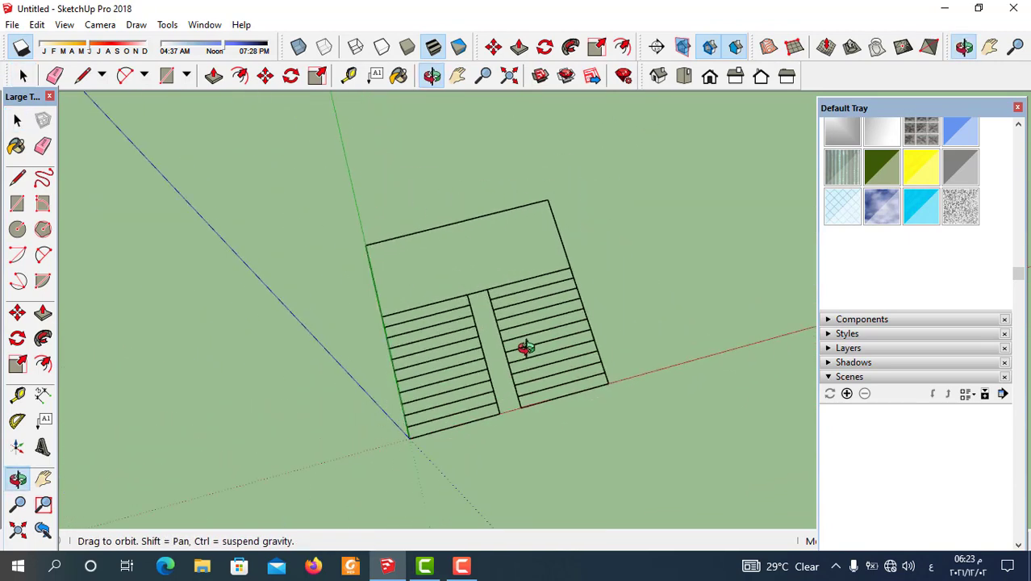
{"action": "scroll", "coordinate": [597, 307], "scroll_direction": "up", "scroll_amount": 2}
{"action": "middle_click_drag", "start_coordinate": [601, 341], "coordinate": [594, 342]}
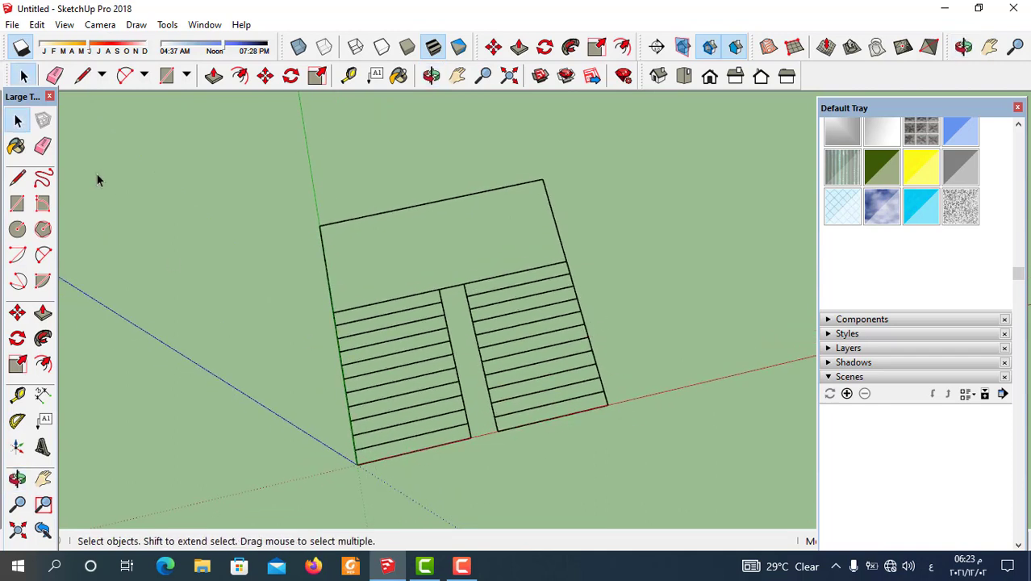
{"action": "left_click", "coordinate": [168, 77]}
{"action": "scroll", "coordinate": [495, 393], "scroll_direction": "up", "scroll_amount": 1}
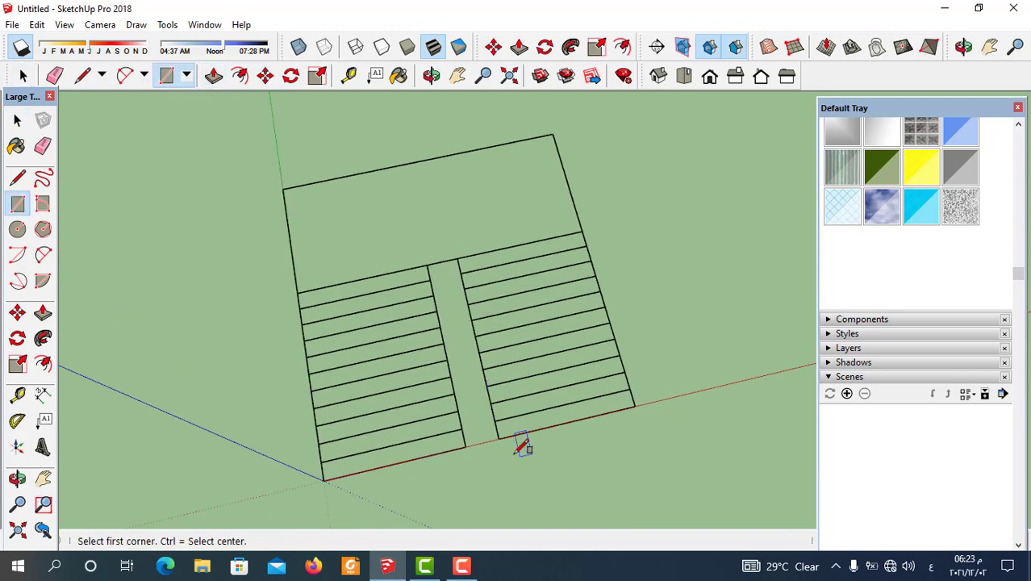
{"action": "scroll", "coordinate": [532, 425], "scroll_direction": "up", "scroll_amount": 4}
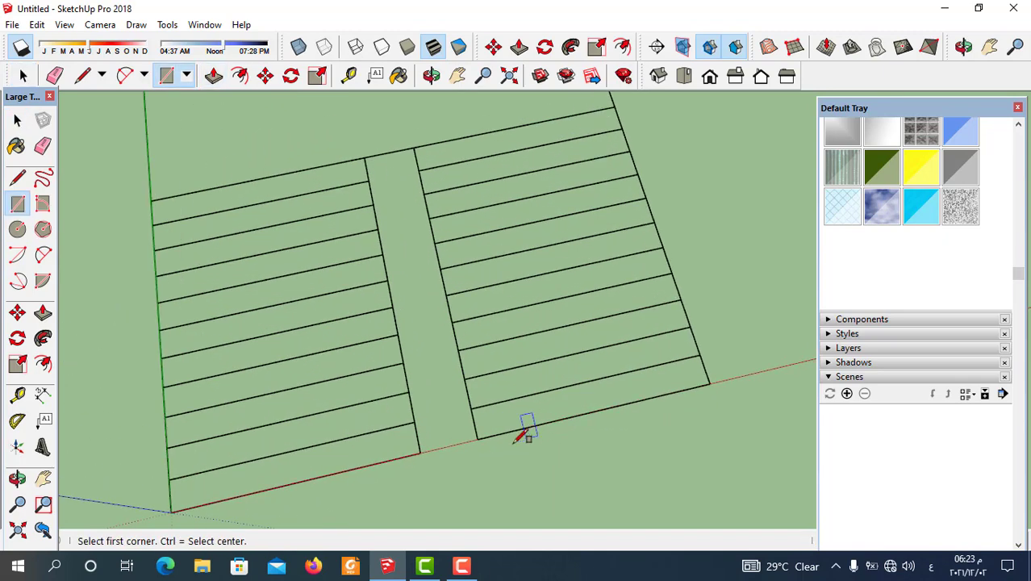
{"action": "left_click", "coordinate": [468, 436]}
{"action": "scroll", "coordinate": [559, 399], "scroll_direction": "up", "scroll_amount": 1}
{"action": "scroll", "coordinate": [666, 357], "scroll_direction": "up", "scroll_amount": 1}
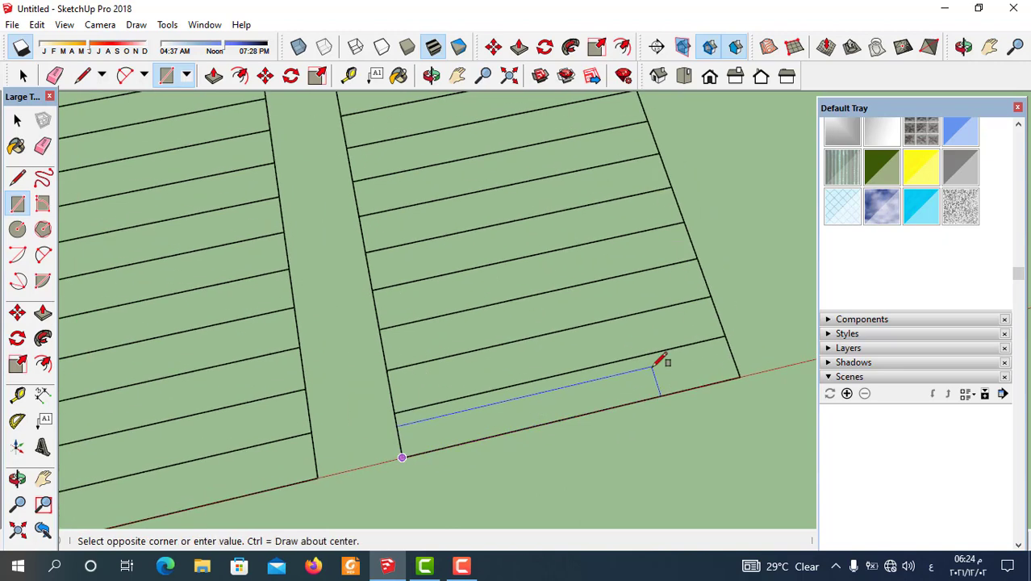
{"action": "left_click", "coordinate": [730, 336]}
{"action": "scroll", "coordinate": [524, 339], "scroll_direction": "down", "scroll_amount": 3}
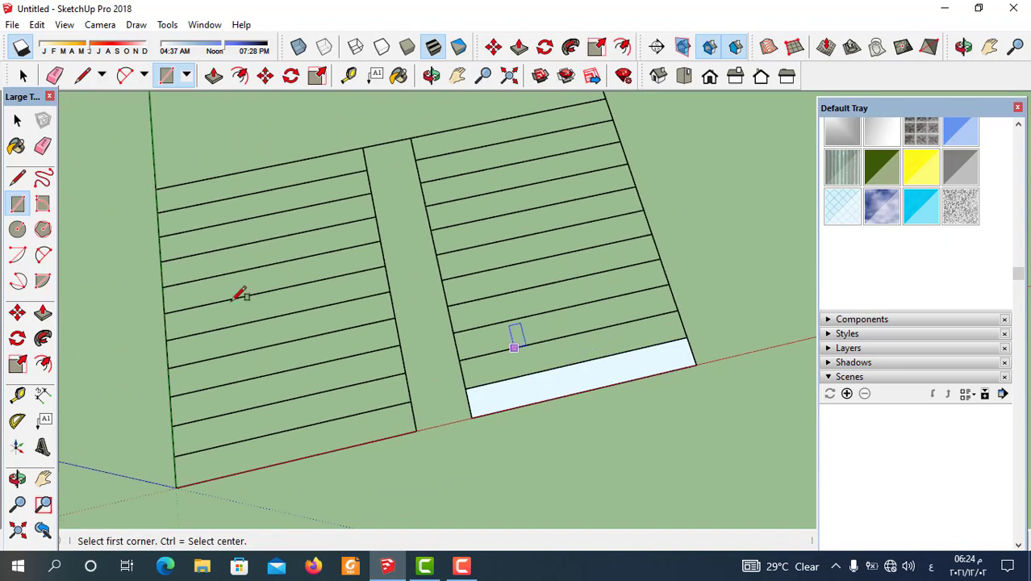
Step: Make a group from the new tread face together with its bounding edges
{"action": "left_click", "coordinate": [23, 75]}
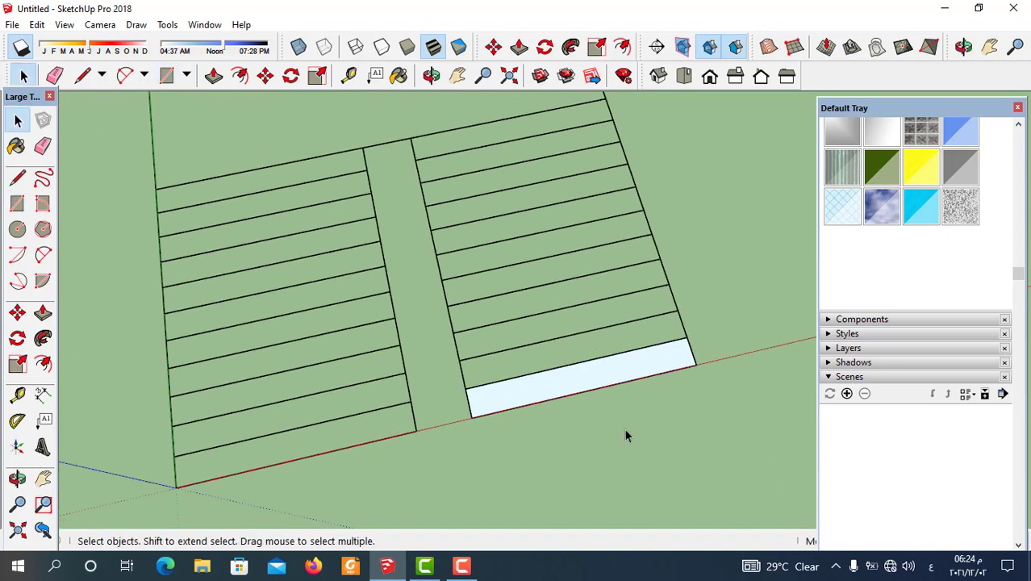
{"action": "left_click", "coordinate": [626, 373]}
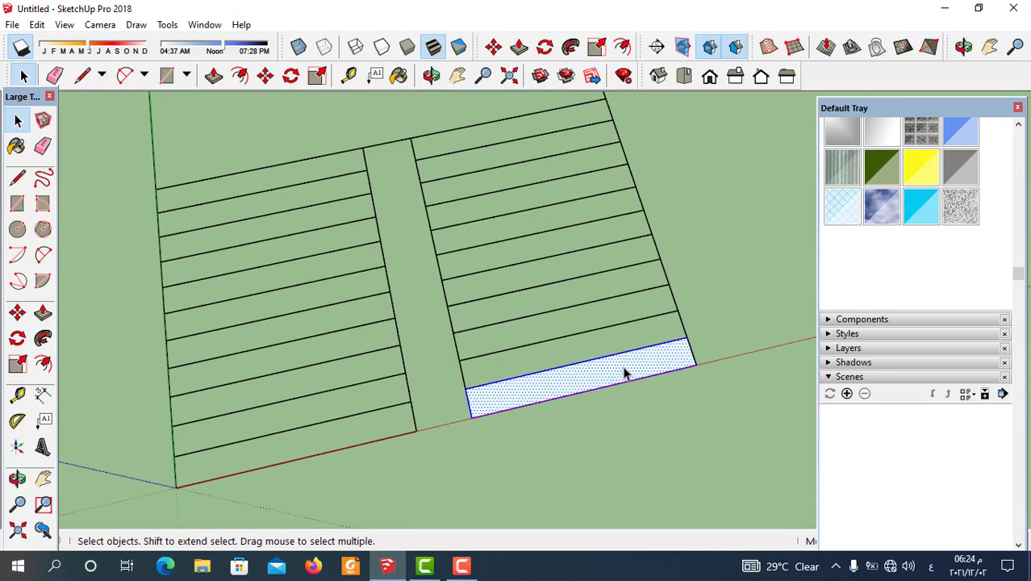
{"action": "right_click", "coordinate": [625, 373]}
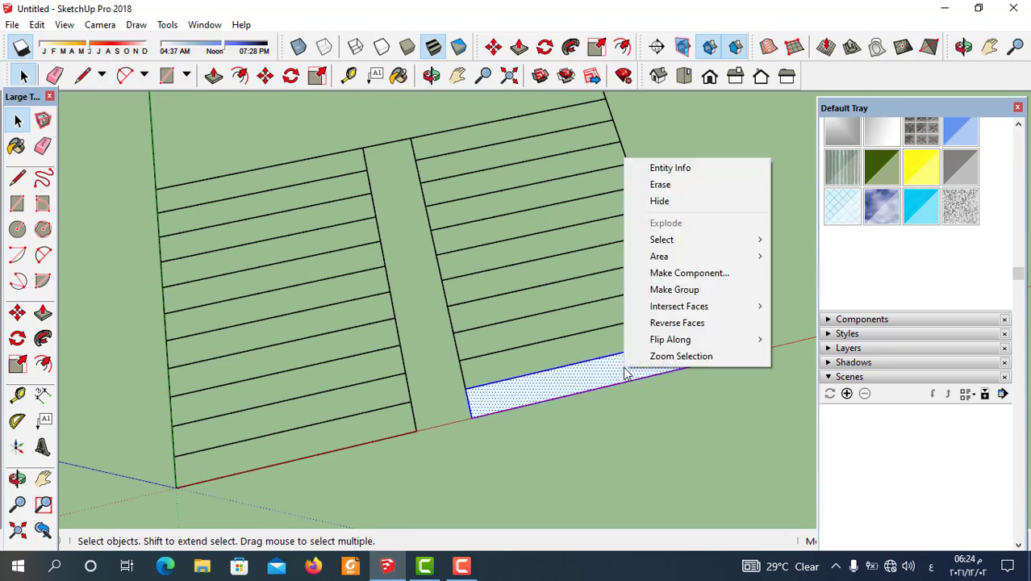
{"action": "left_click", "coordinate": [678, 289]}
Step: Open the tread group and extrude its face upward with Push/Pull to form the first solid step
{"action": "scroll", "coordinate": [540, 410], "scroll_direction": "up", "scroll_amount": 2}
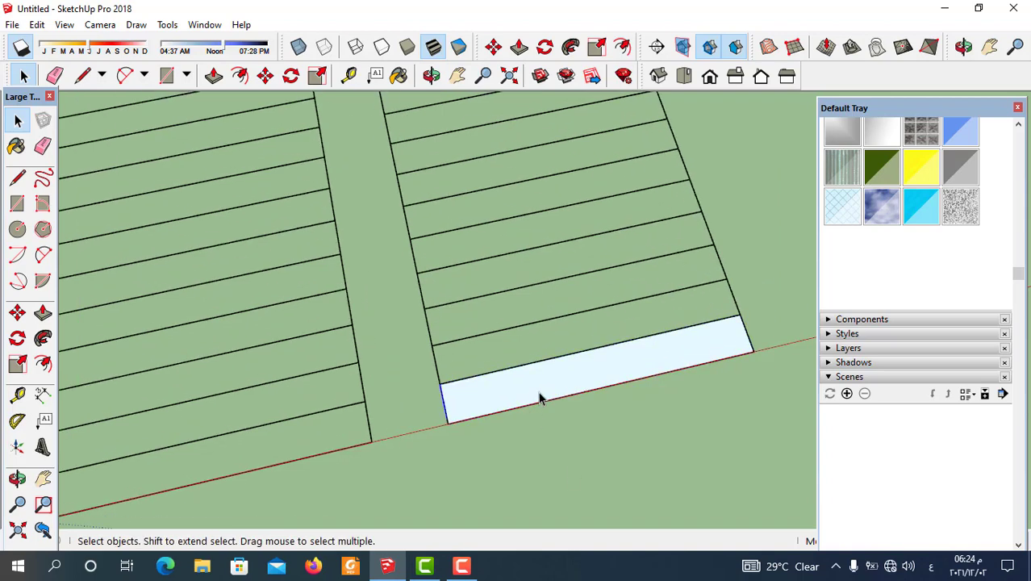
{"action": "double_click", "coordinate": [540, 398]}
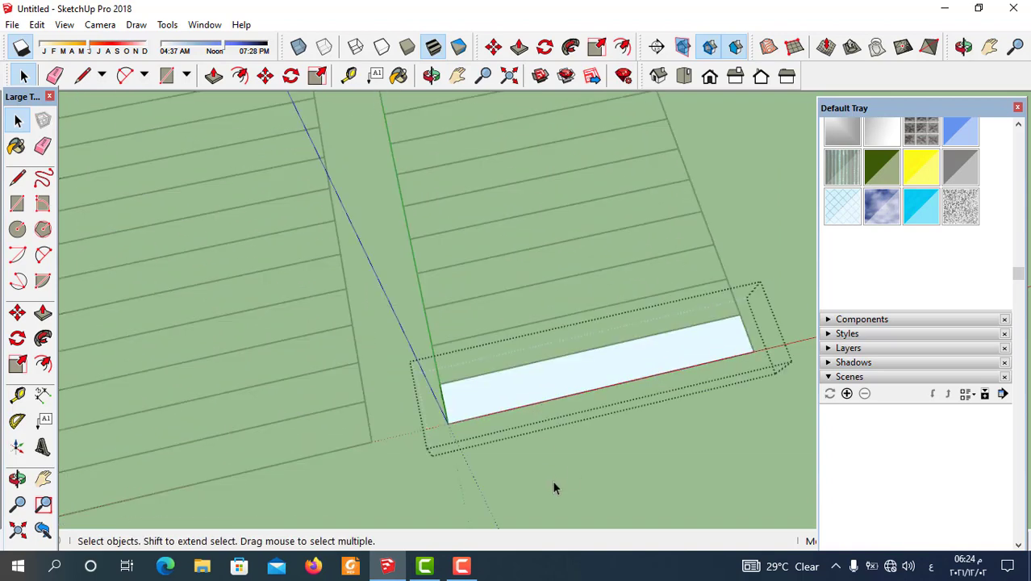
{"action": "left_click", "coordinate": [208, 79]}
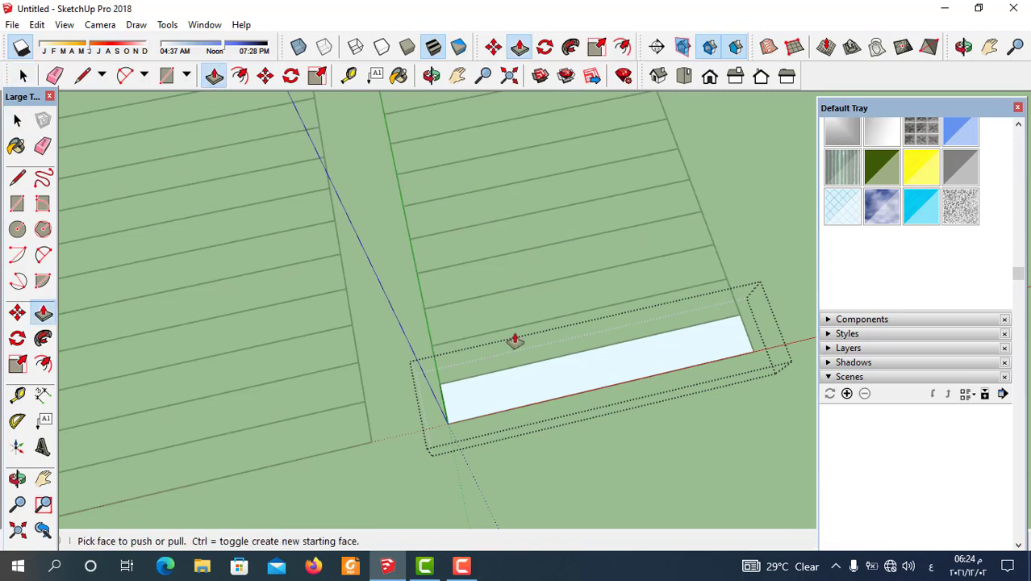
{"action": "left_click", "coordinate": [526, 391]}
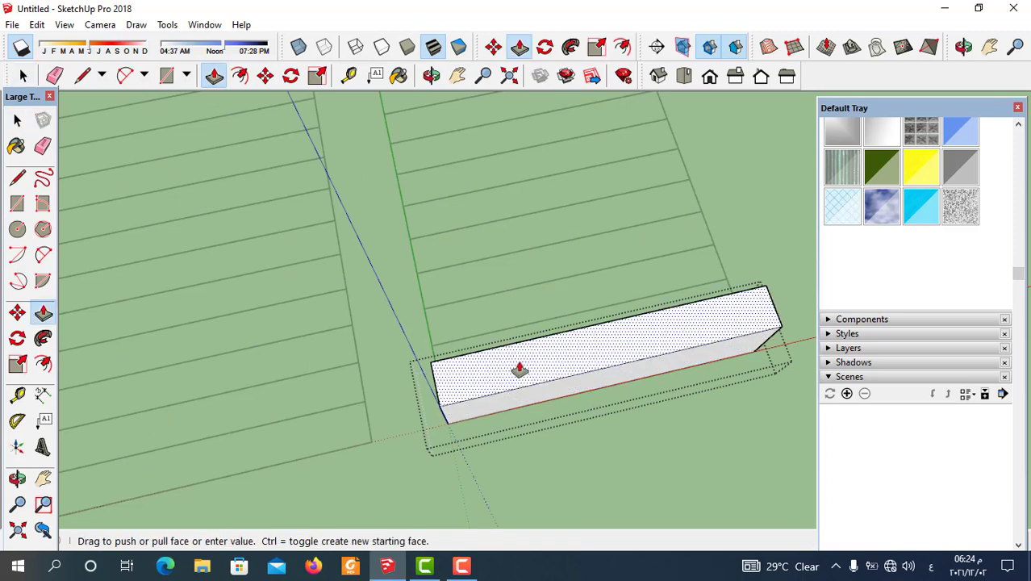
{"action": "key", "text": "Return"}
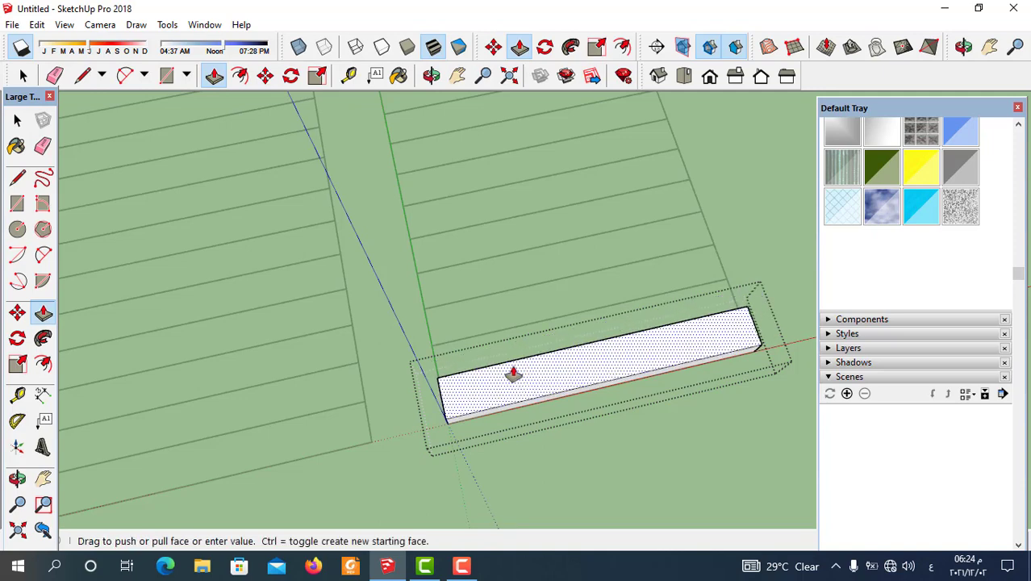
{"action": "key", "text": "alt+shift"}
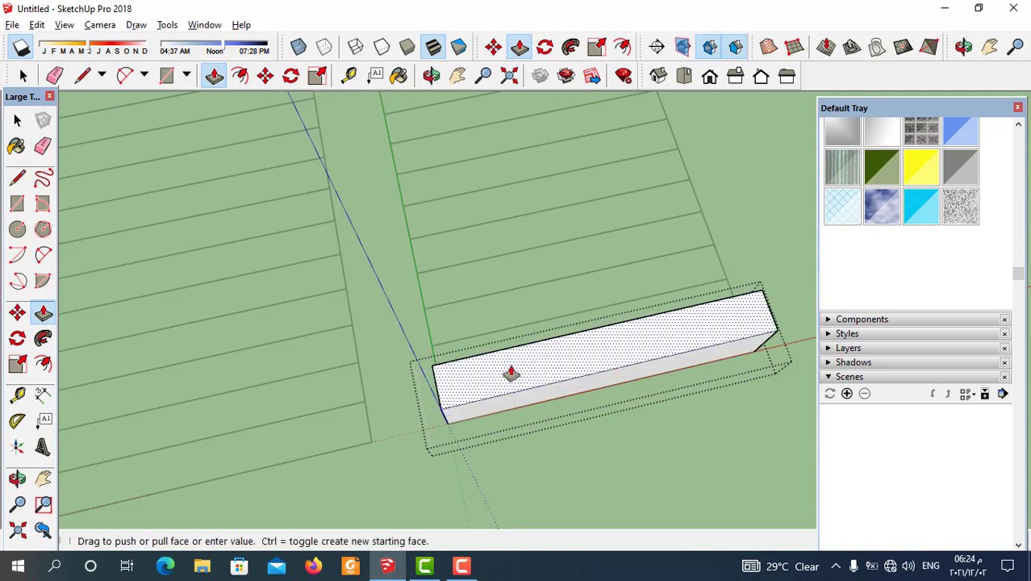
{"action": "left_click", "coordinate": [538, 416]}
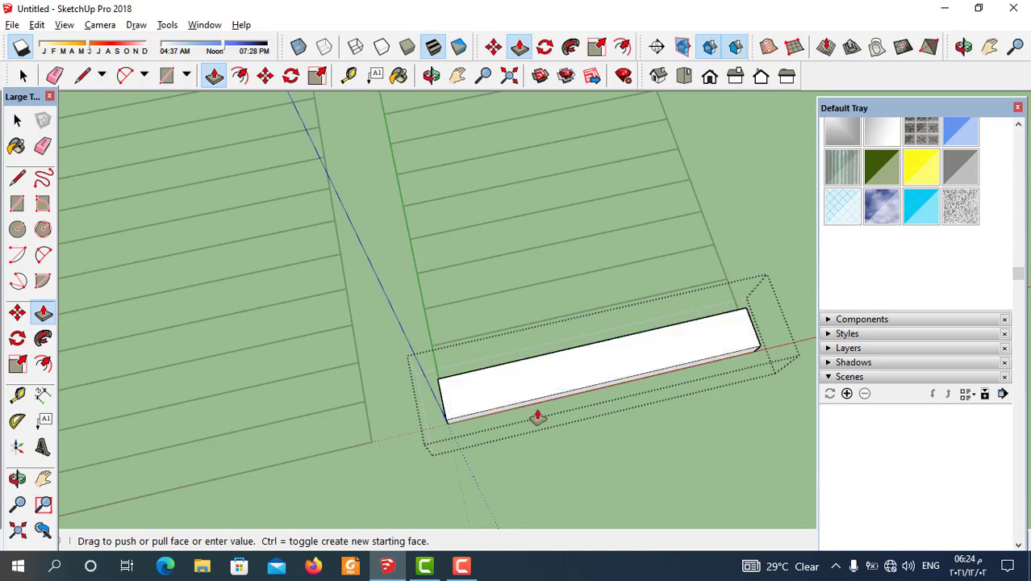
{"action": "middle_click_drag", "start_coordinate": [538, 417], "coordinate": [532, 438]}
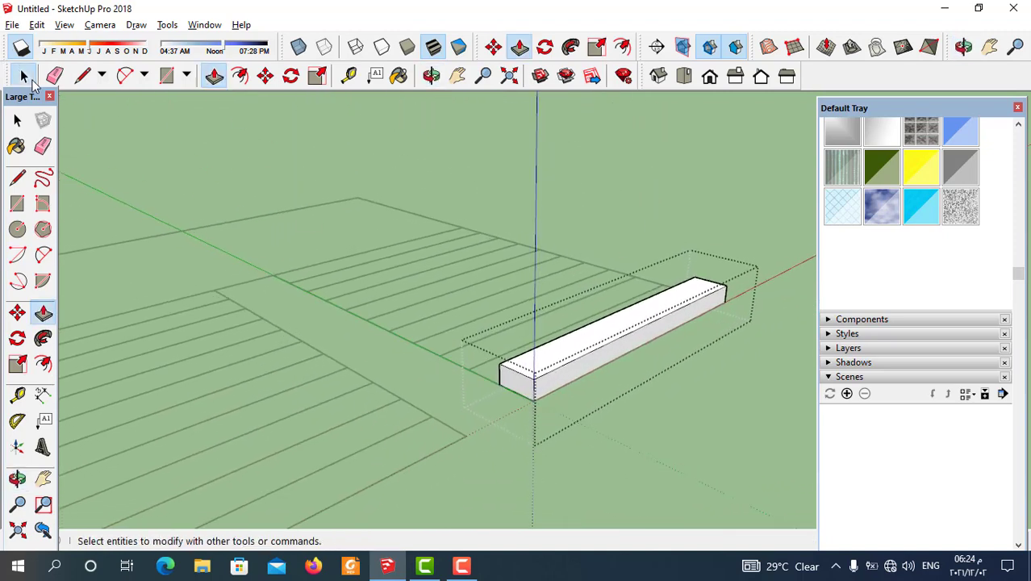
Step: Close the group and copy the first step with Move, from its lower front corner to its upper back corner
{"action": "left_click", "coordinate": [23, 75]}
{"action": "left_click", "coordinate": [696, 440]}
{"action": "middle_click_drag", "start_coordinate": [695, 440], "coordinate": [586, 384]}
{"action": "left_click", "coordinate": [587, 384]}
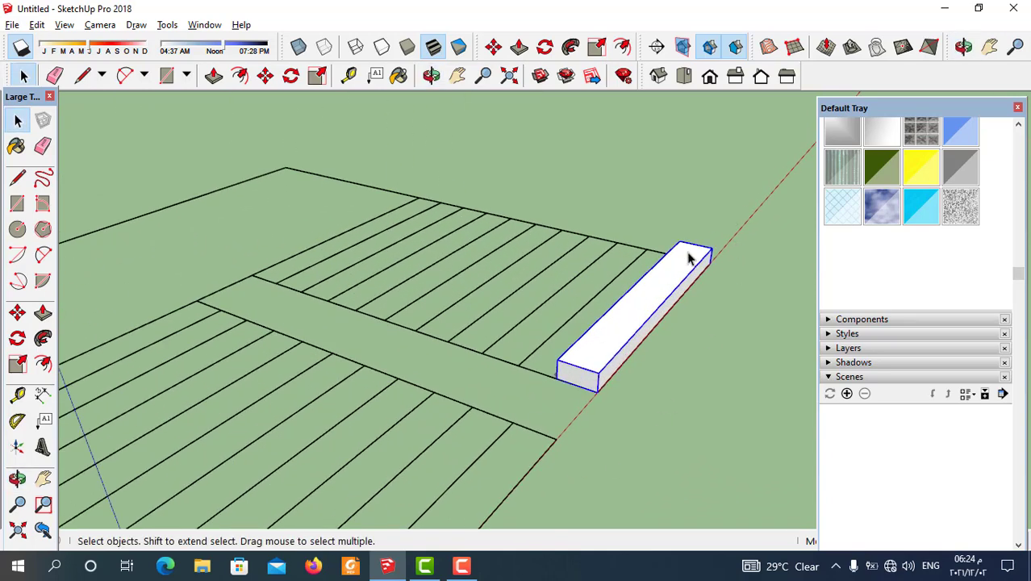
{"action": "left_click", "coordinate": [265, 75]}
{"action": "scroll", "coordinate": [570, 390], "scroll_direction": "up", "scroll_amount": 1}
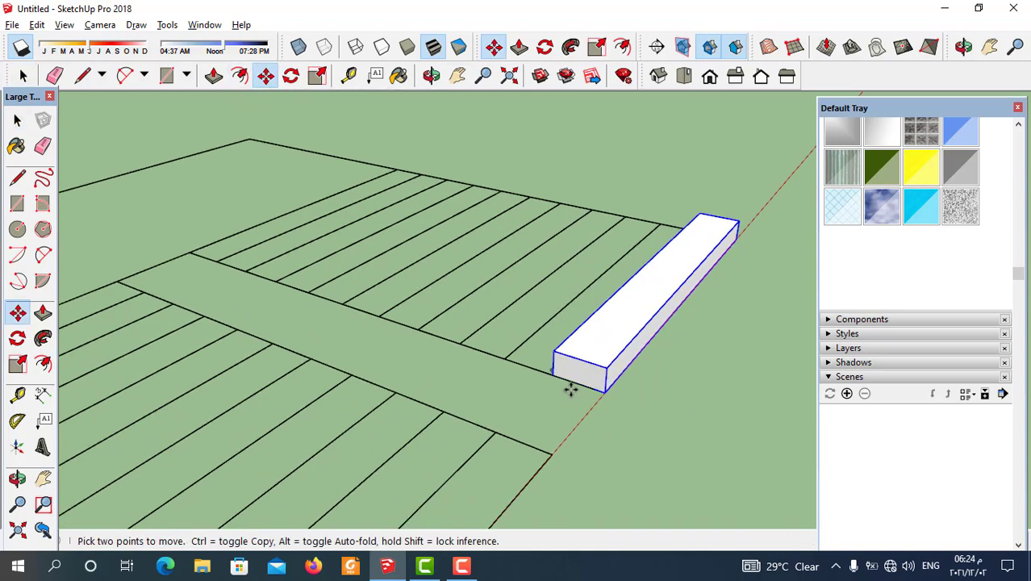
{"action": "scroll", "coordinate": [570, 389], "scroll_direction": "up", "scroll_amount": 1}
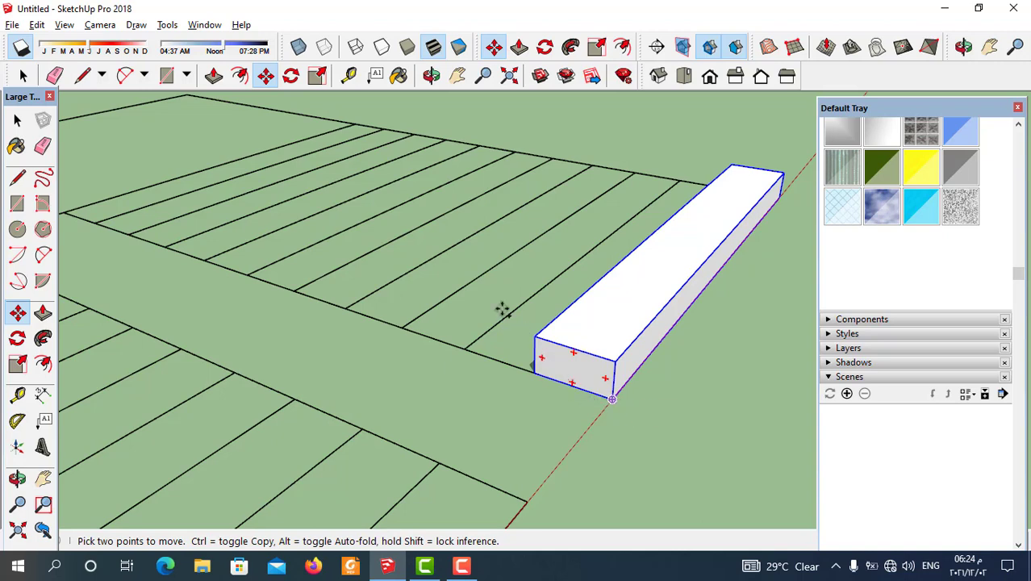
{"action": "key", "text": "ctrl"}
{"action": "left_click", "coordinate": [613, 397]}
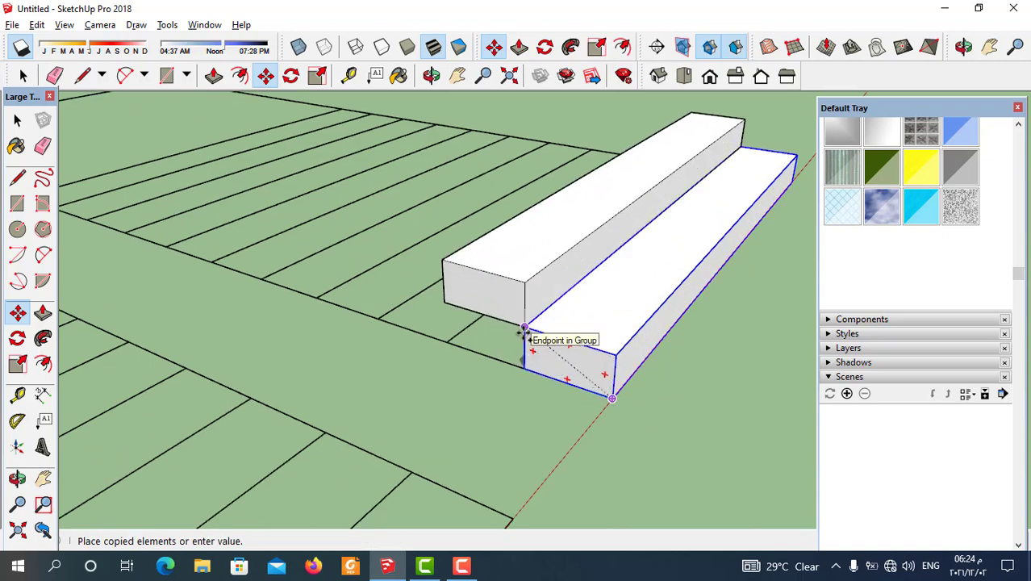
{"action": "left_click", "coordinate": [525, 331]}
Step: Copy the second step from its lower front corner to its upper back corner to form the third step
{"action": "middle_click_drag", "start_coordinate": [571, 391], "coordinate": [677, 371]}
{"action": "scroll", "coordinate": [552, 371], "scroll_direction": "down", "scroll_amount": 2}
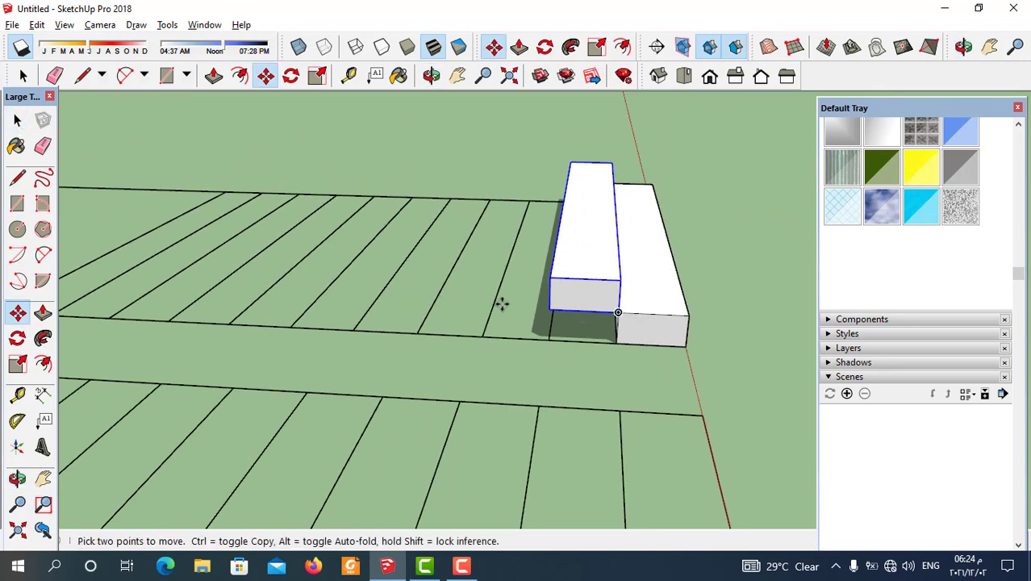
{"action": "scroll", "coordinate": [621, 320], "scroll_direction": "up", "scroll_amount": 2}
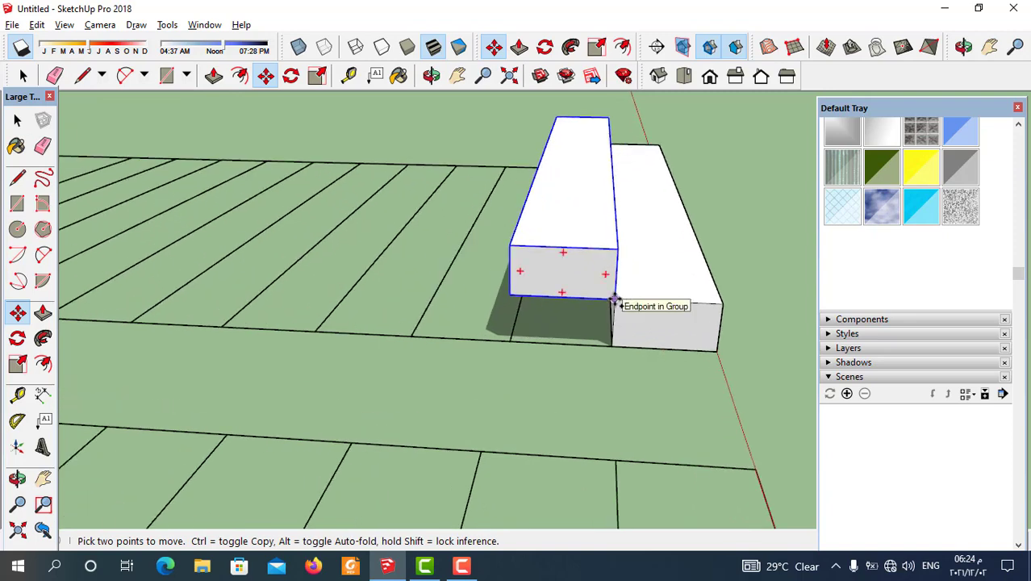
{"action": "left_click", "coordinate": [614, 300]}
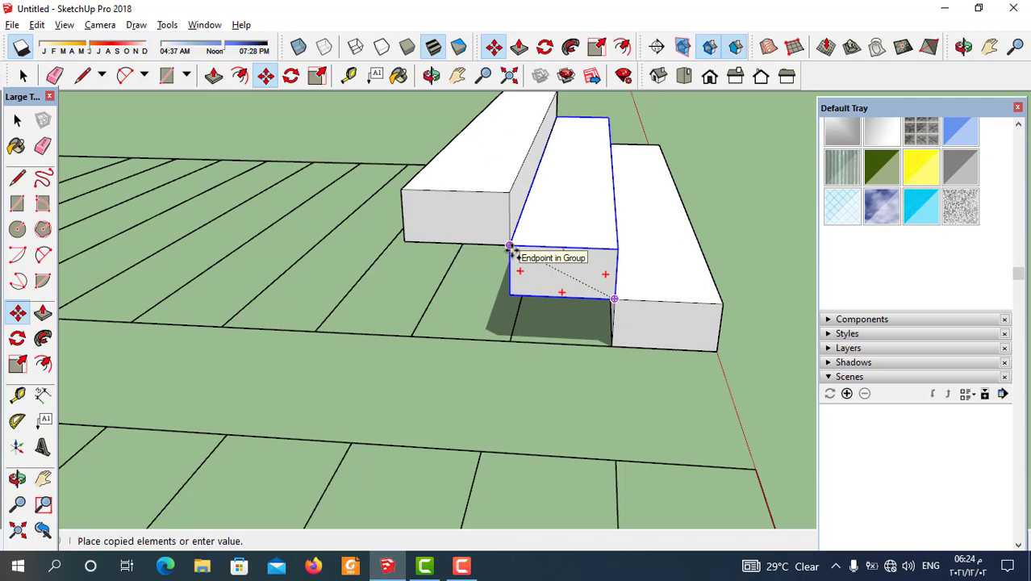
{"action": "left_click", "coordinate": [510, 245]}
Step: Select the second and third steps and copy them together, placing the copies on the third step's upper back corner
{"action": "scroll", "coordinate": [699, 314], "scroll_direction": "down", "scroll_amount": 2}
{"action": "scroll", "coordinate": [564, 365], "scroll_direction": "down", "scroll_amount": 2}
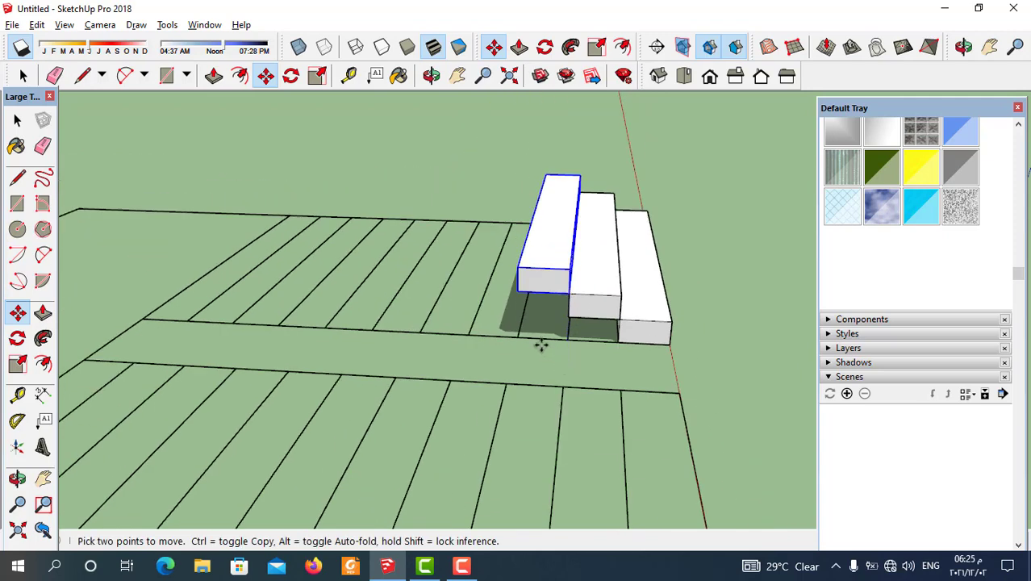
{"action": "middle_click_drag", "start_coordinate": [540, 345], "coordinate": [506, 287]}
{"action": "middle_click_drag", "start_coordinate": [463, 336], "coordinate": [499, 356]}
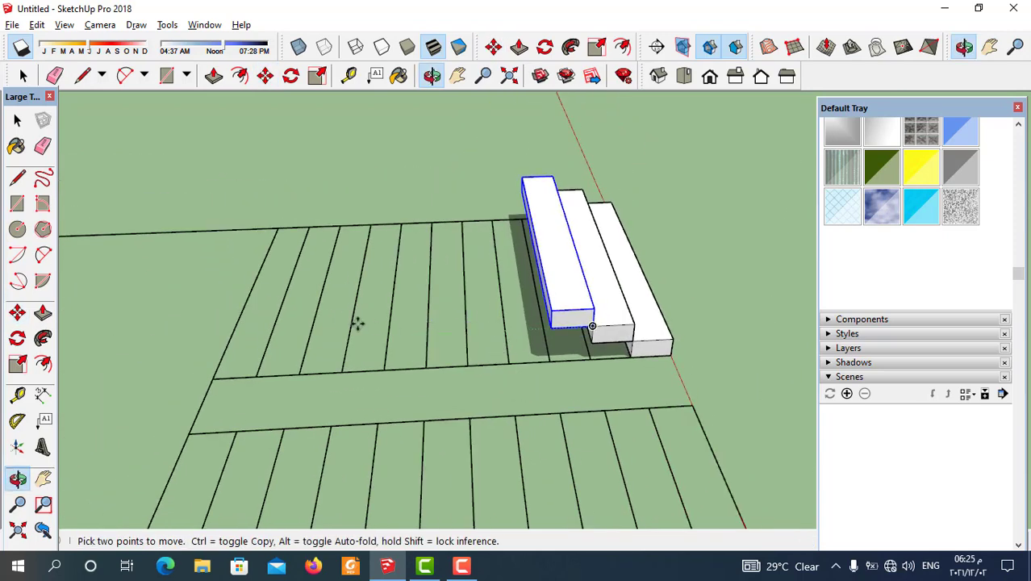
{"action": "middle_click_drag", "start_coordinate": [400, 394], "coordinate": [364, 309]}
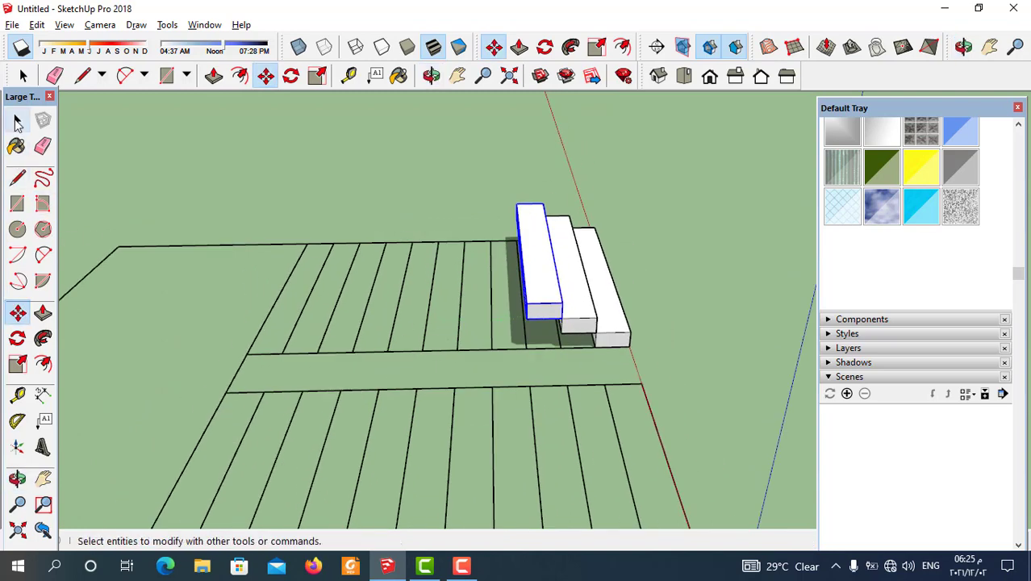
{"action": "left_click", "coordinate": [18, 121]}
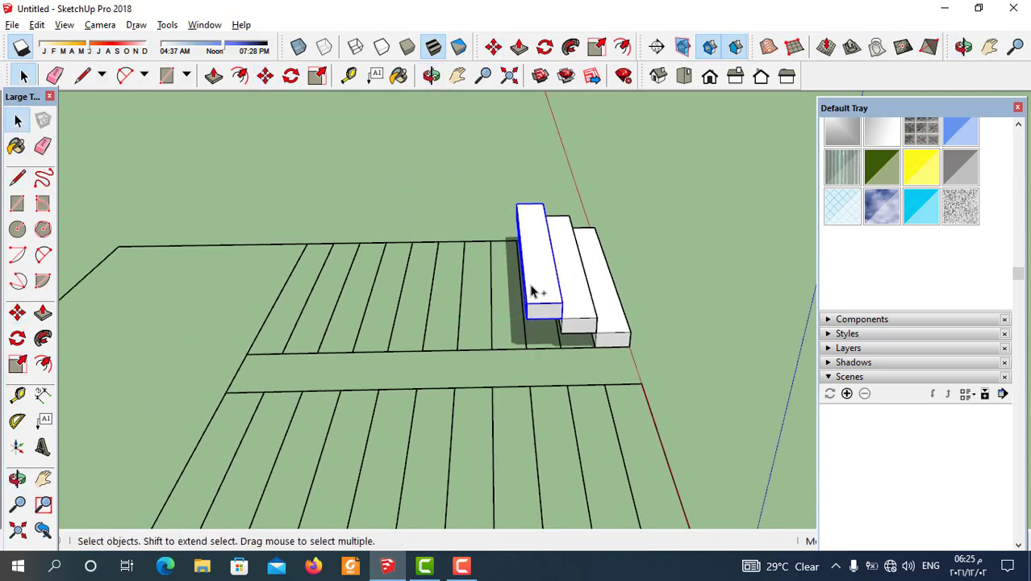
{"action": "left_click", "coordinate": [585, 297], "text": "shift"}
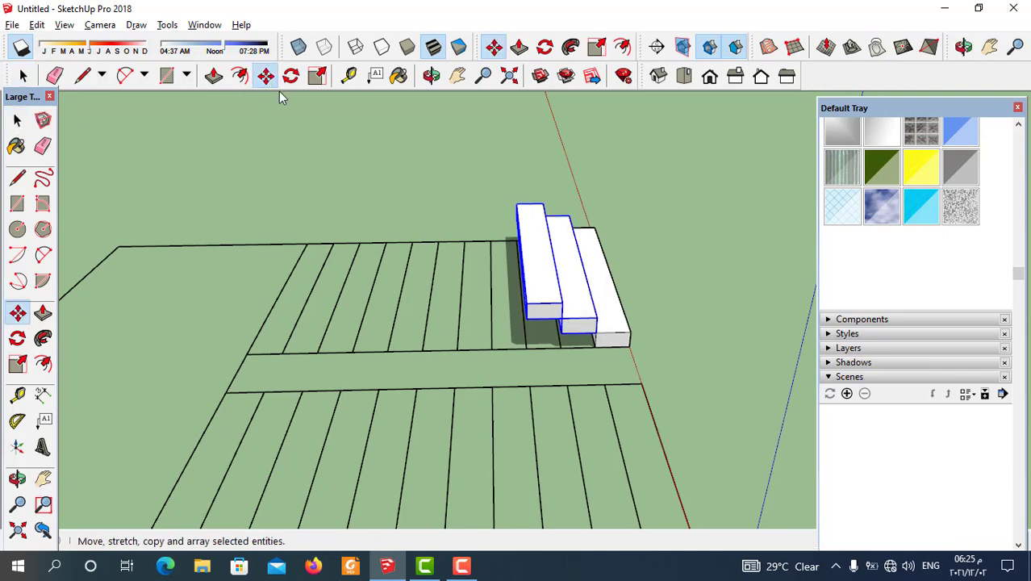
{"action": "left_click", "coordinate": [266, 75]}
{"action": "scroll", "coordinate": [573, 345], "scroll_direction": "up", "scroll_amount": 3}
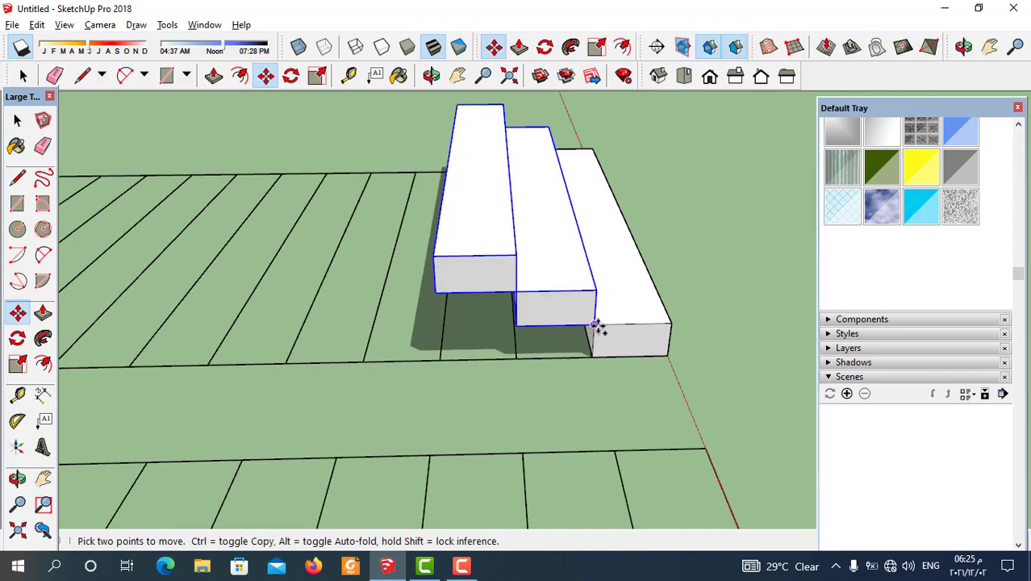
{"action": "left_click", "coordinate": [593, 326]}
{"action": "key", "text": "ctrl"}
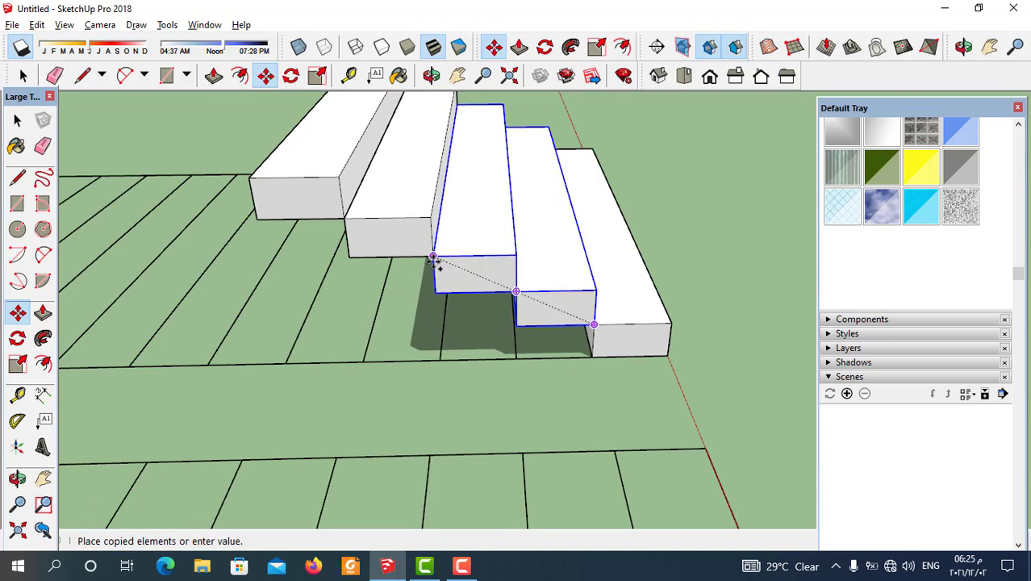
{"action": "left_click", "coordinate": [434, 258]}
Step: Copy the selected fourth and fifth steps onto the fifth step's upper back corner to form the sixth and seventh
{"action": "scroll", "coordinate": [452, 267], "scroll_direction": "down", "scroll_amount": 3}
{"action": "scroll", "coordinate": [467, 275], "scroll_direction": "up", "scroll_amount": 3}
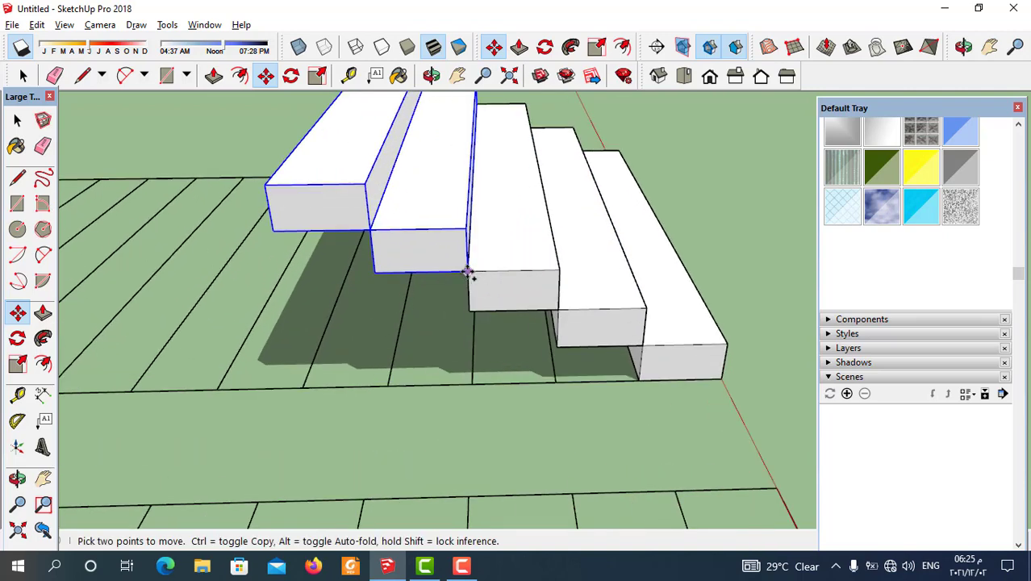
{"action": "left_click", "coordinate": [468, 273]}
{"action": "scroll", "coordinate": [477, 281], "scroll_direction": "down", "scroll_amount": 3}
{"action": "scroll", "coordinate": [352, 242], "scroll_direction": "up", "scroll_amount": 3}
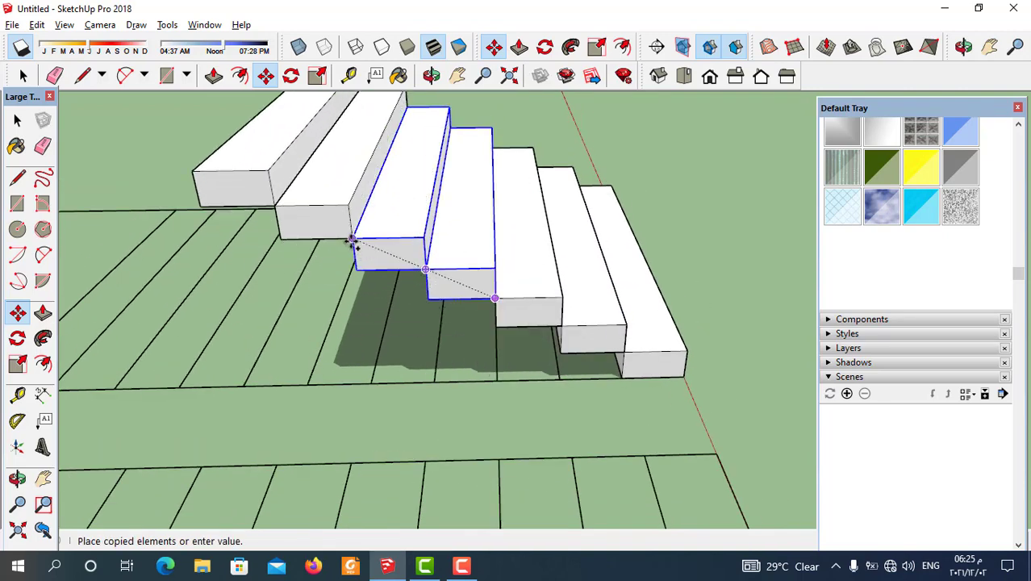
{"action": "left_click", "coordinate": [352, 243]}
Step: Copy the selected sixth and seventh steps onto the seventh step's upper back corner to form the eighth and ninth
{"action": "scroll", "coordinate": [589, 322], "scroll_direction": "down", "scroll_amount": 3}
{"action": "scroll", "coordinate": [376, 315], "scroll_direction": "up", "scroll_amount": 3}
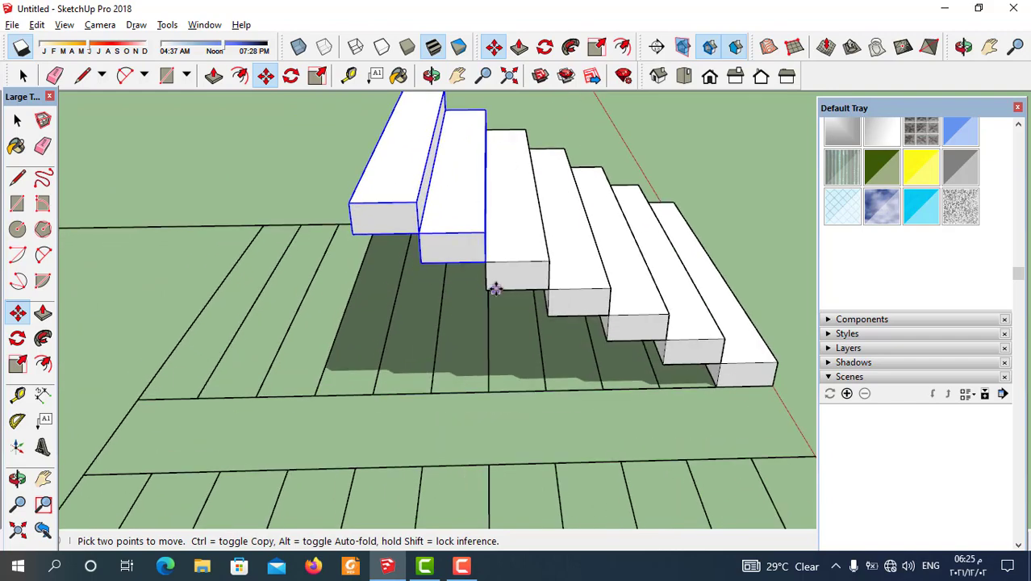
{"action": "left_click", "coordinate": [488, 263]}
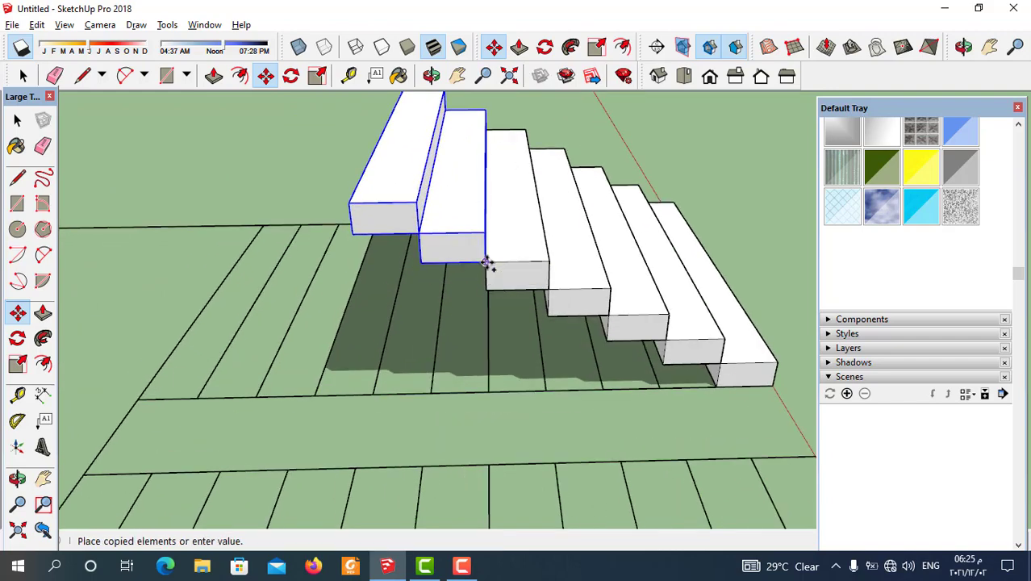
{"action": "left_click", "coordinate": [353, 209]}
Step: Copy the selected eighth and ninth steps onto the ninth step's upper back corner to form the tenth and eleventh
{"action": "middle_click_drag", "start_coordinate": [353, 210], "coordinate": [421, 286]}
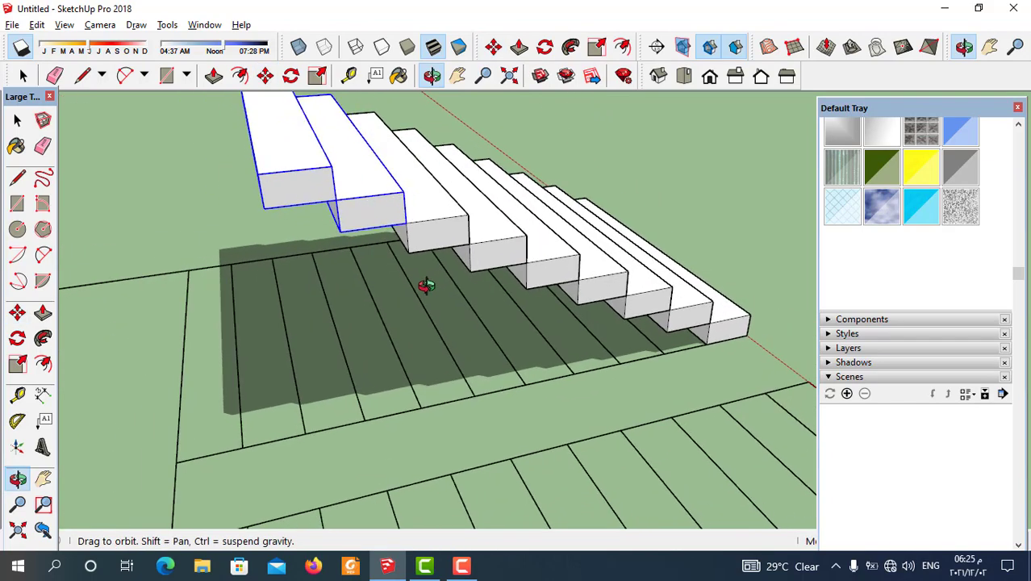
{"action": "key", "text": "m"}
{"action": "key", "text": "ctrl"}
{"action": "left_click", "coordinate": [405, 224]}
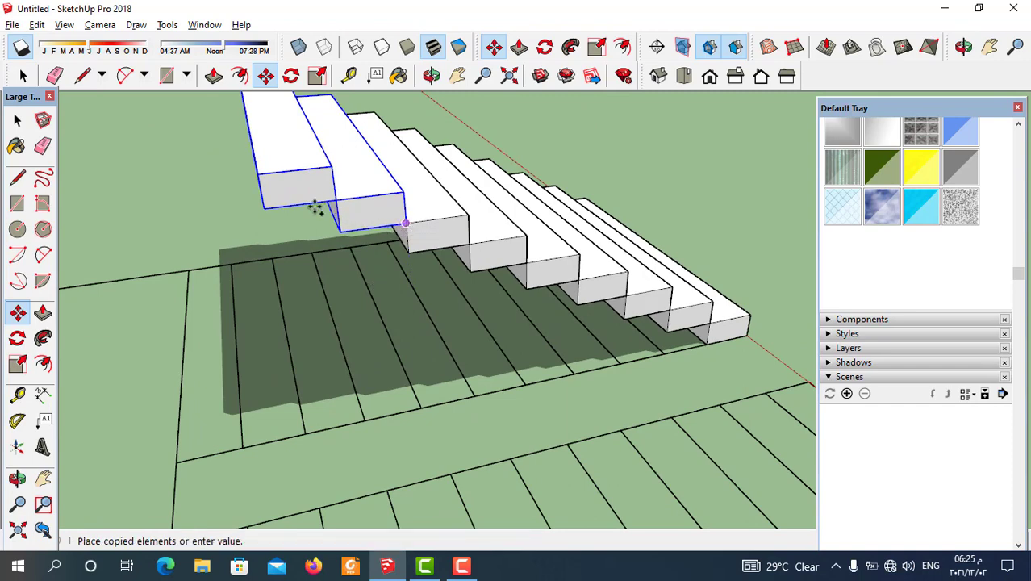
{"action": "left_click", "coordinate": [260, 178]}
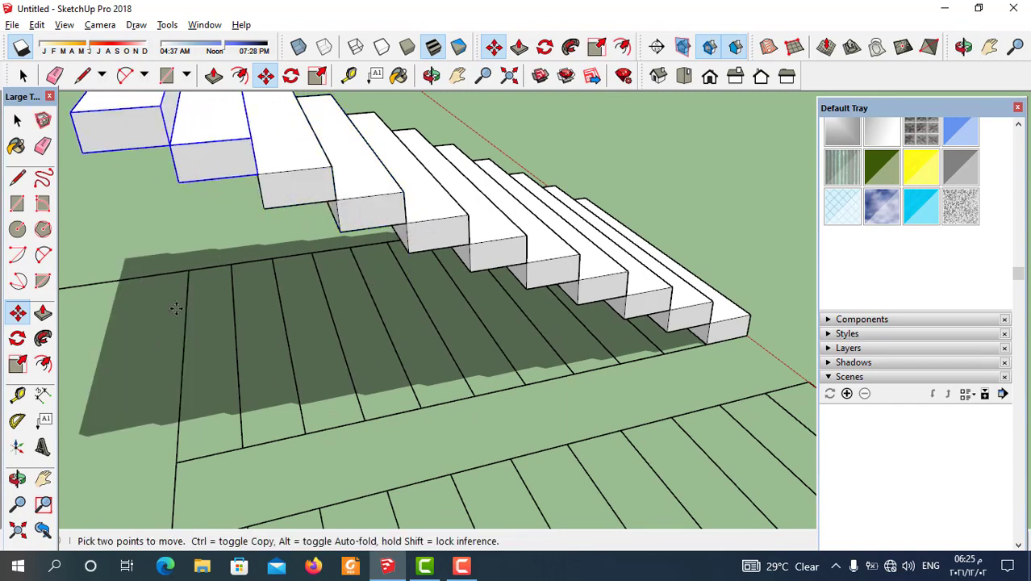
Step: Examine the copied flight of steps against the stair plan from several angles
{"action": "mouse_move", "coordinate": [178, 301]}
{"action": "middle_mouse_down"}
{"action": "mouse_move", "coordinate": [264, 355]}
{"action": "mouse_move", "coordinate": [263, 370]}
{"action": "mouse_move", "coordinate": [248, 370]}
{"action": "middle_mouse_up"}
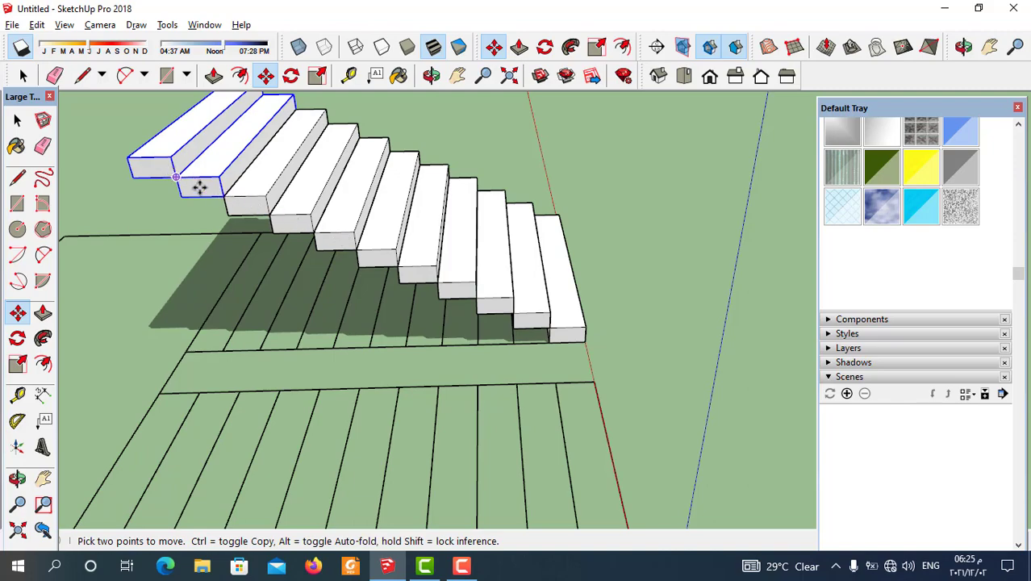
{"action": "scroll", "coordinate": [386, 280], "scroll_direction": "down", "scroll_amount": 3}
{"action": "middle_click_drag", "start_coordinate": [486, 362], "coordinate": [235, 347]}
{"action": "middle_click_drag", "start_coordinate": [557, 327], "coordinate": [466, 374]}
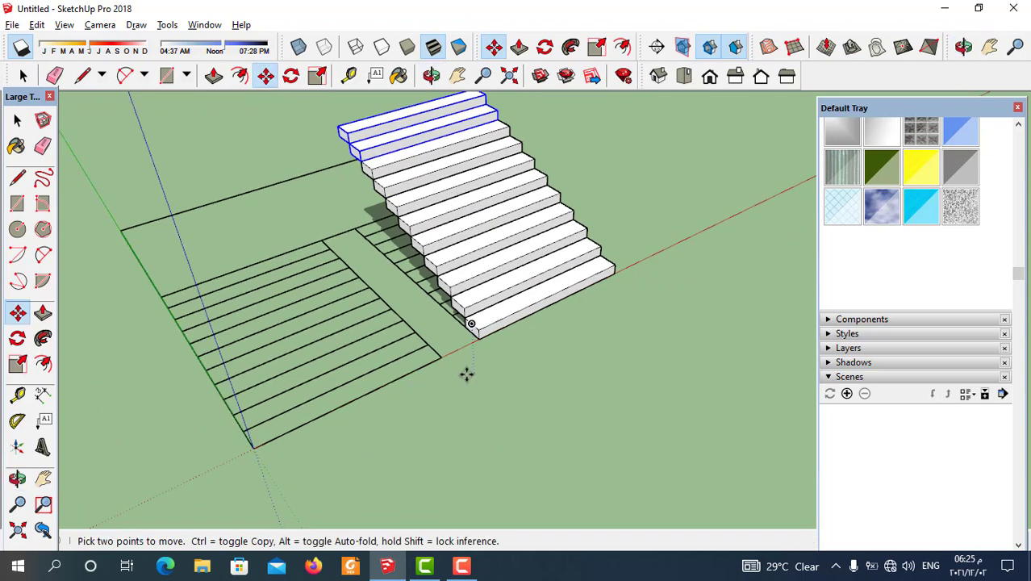
{"action": "middle_click_drag", "start_coordinate": [320, 311], "coordinate": [370, 317]}
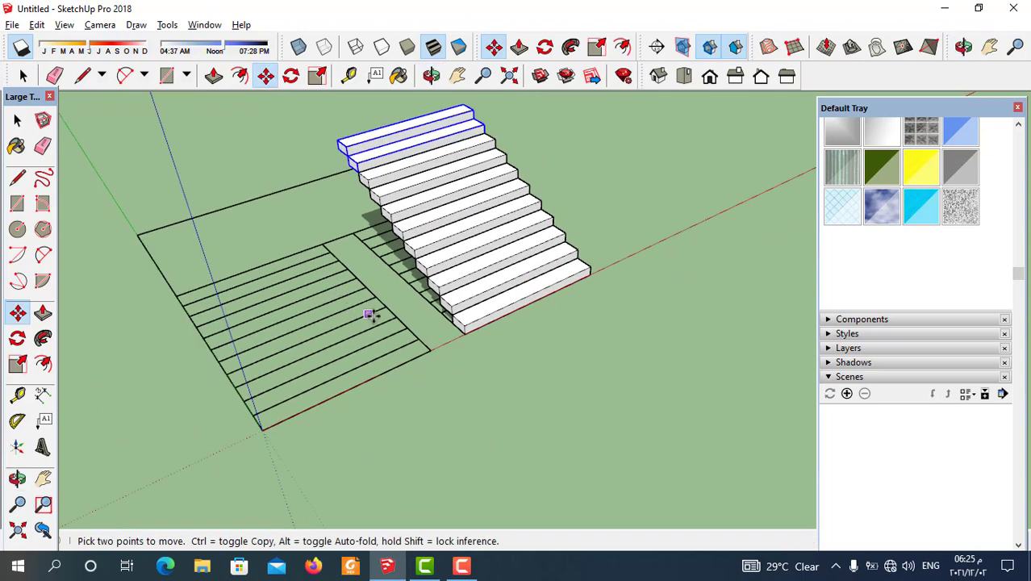
{"action": "middle_click_drag", "start_coordinate": [341, 287], "coordinate": [428, 323]}
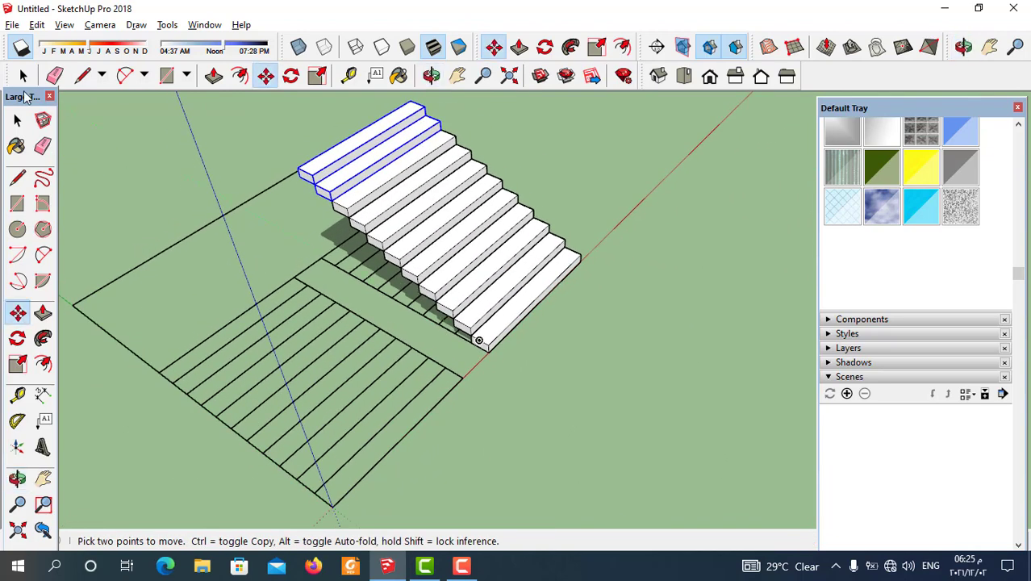
Step: Draw a rectangle over the landing outline of the stair plan, from its outer corner to the opposite corner beside the treads
{"action": "key", "text": "space"}
{"action": "left_click", "coordinate": [619, 342]}
{"action": "middle_click_drag", "start_coordinate": [620, 342], "coordinate": [295, 230]}
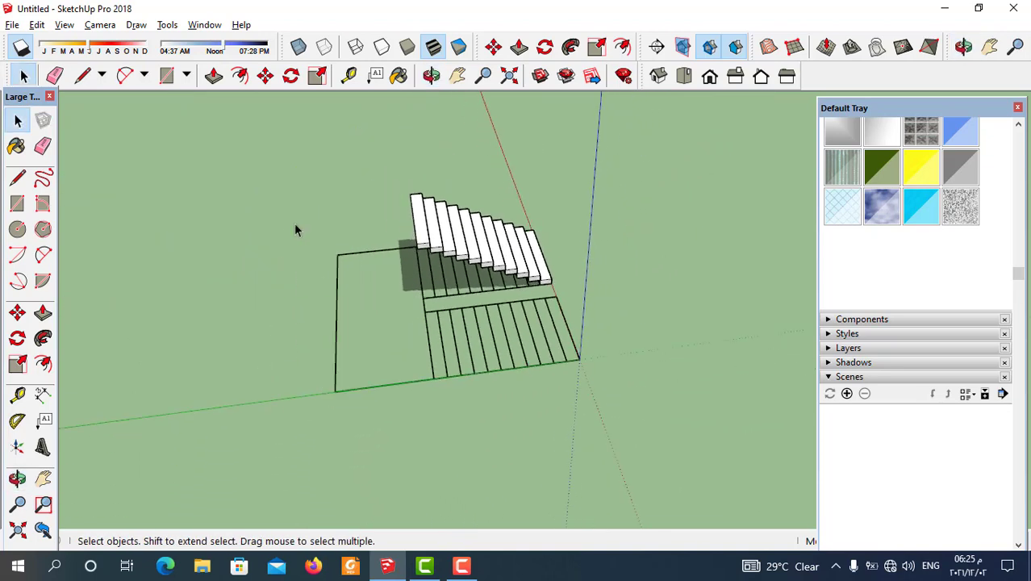
{"action": "left_click", "coordinate": [167, 76]}
{"action": "scroll", "coordinate": [351, 381], "scroll_direction": "up", "scroll_amount": 3}
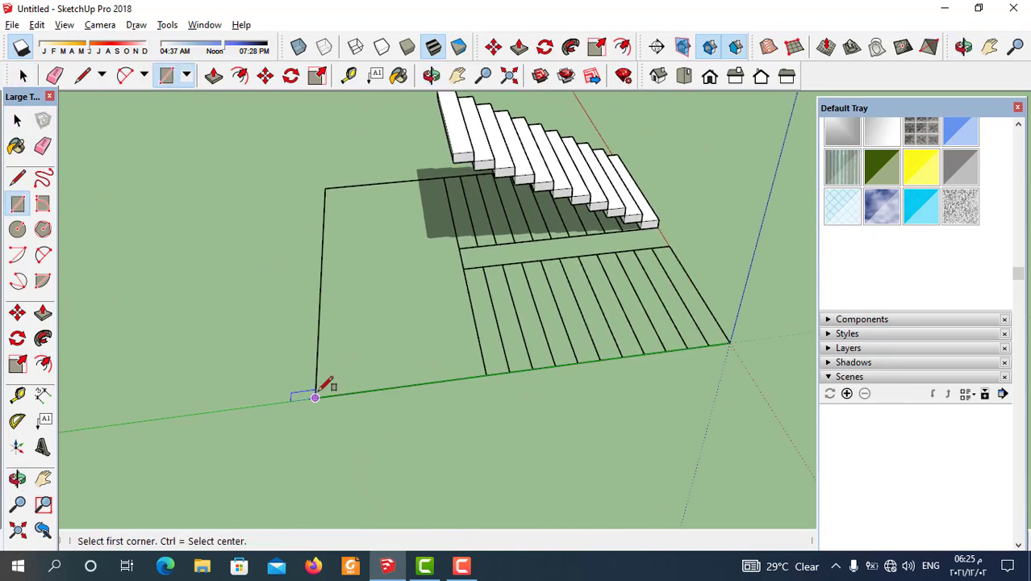
{"action": "left_click", "coordinate": [315, 397]}
{"action": "scroll", "coordinate": [442, 175], "scroll_direction": "up", "scroll_amount": 2}
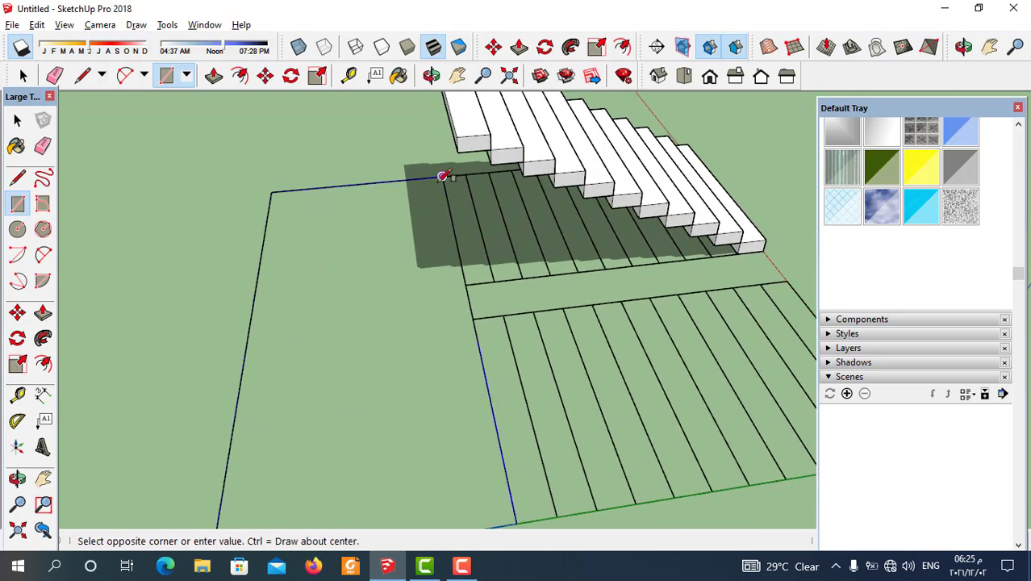
{"action": "left_click", "coordinate": [442, 175]}
{"action": "scroll", "coordinate": [408, 232], "scroll_direction": "down", "scroll_amount": 3}
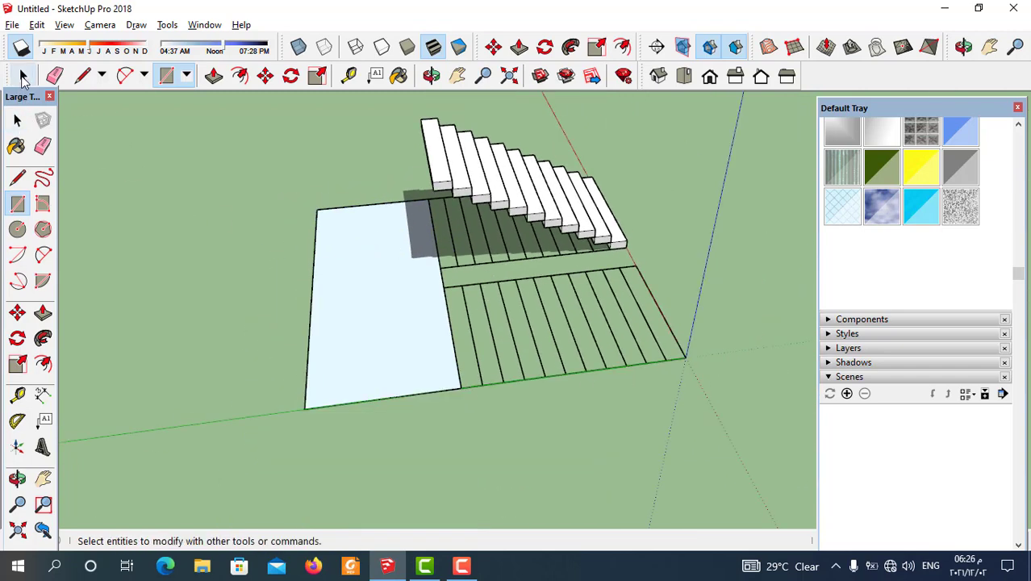
Step: Group the landing face together with its edges
{"action": "left_click", "coordinate": [23, 76]}
{"action": "left_click", "coordinate": [401, 317]}
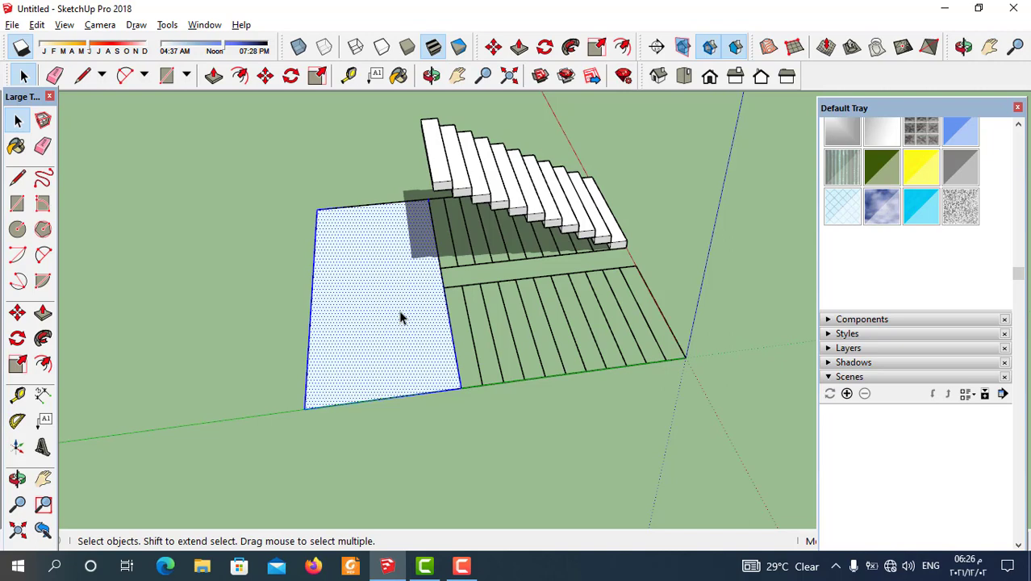
{"action": "right_click", "coordinate": [401, 317]}
{"action": "left_click", "coordinate": [450, 443]}
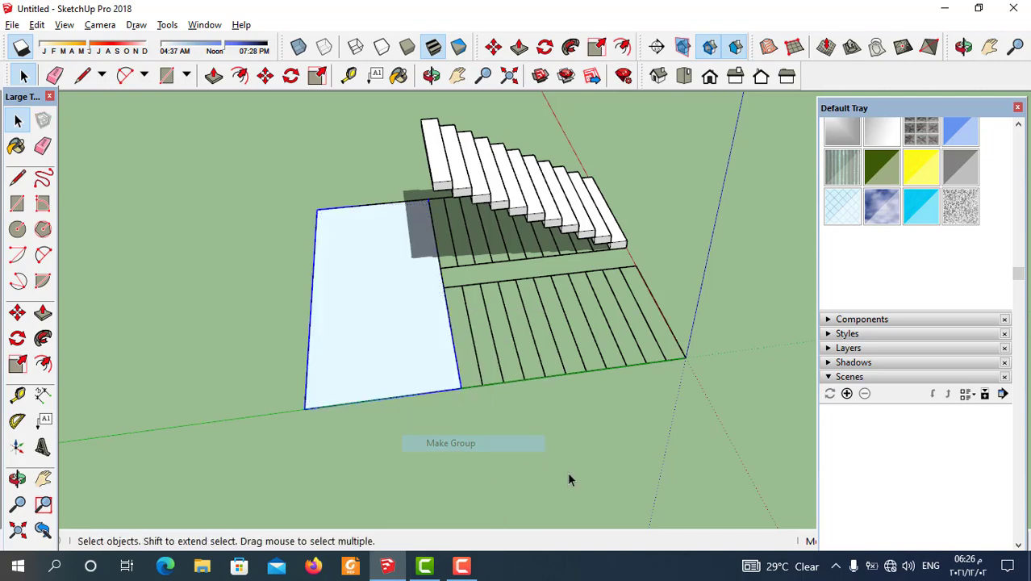
{"action": "left_click", "coordinate": [522, 442]}
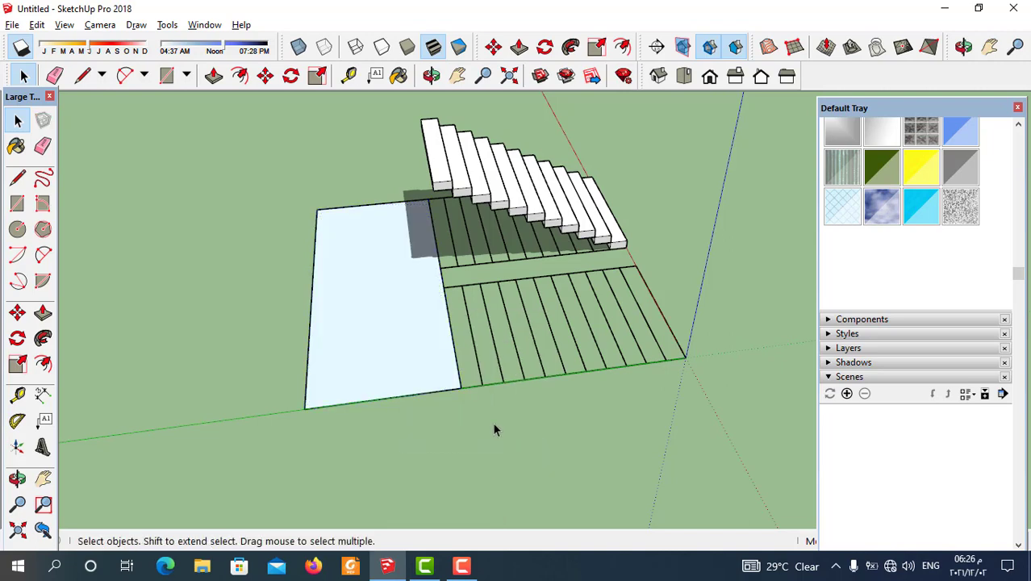
Step: Extrude the landing face upward into a thin slab inside its group, and close the group
{"action": "double_click", "coordinate": [389, 347]}
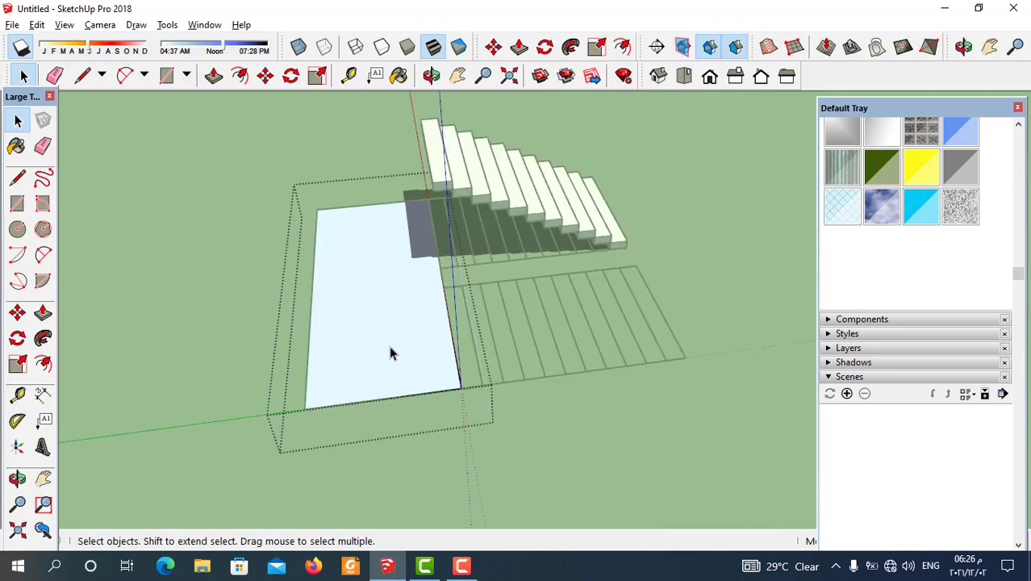
{"action": "left_click", "coordinate": [214, 75]}
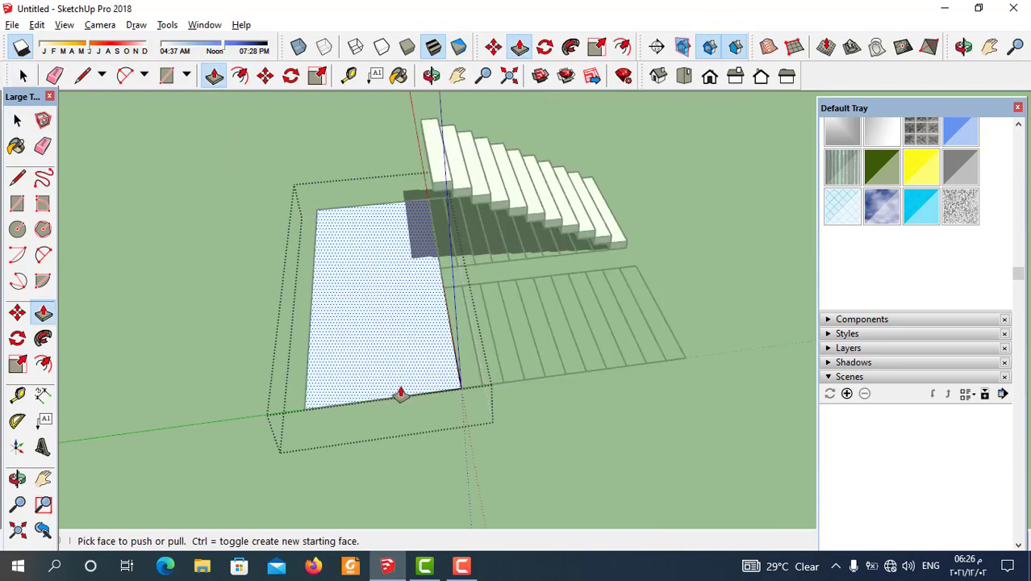
{"action": "left_click", "coordinate": [400, 395]}
{"action": "scroll", "coordinate": [357, 378], "scroll_direction": "down", "scroll_amount": 2}
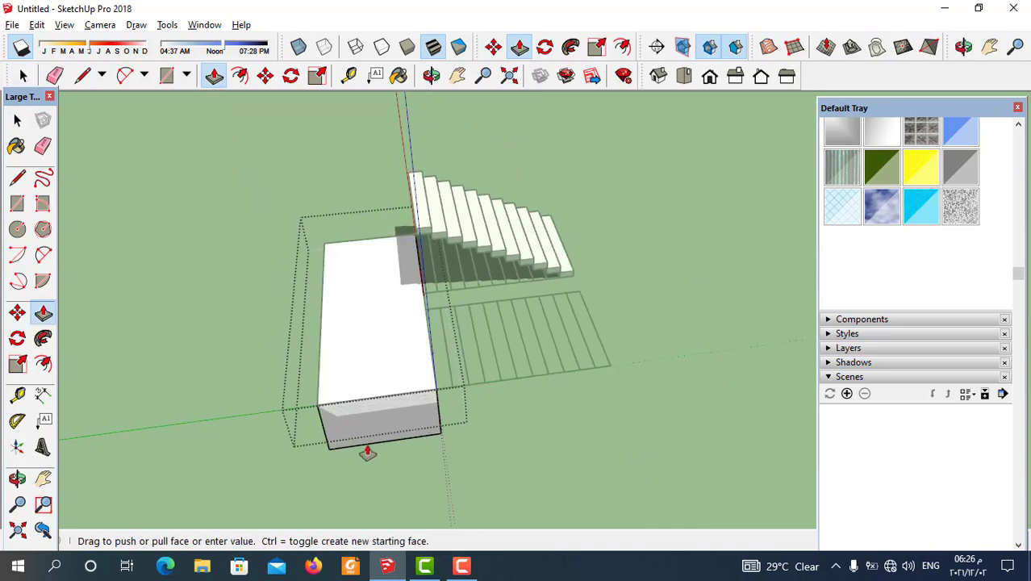
{"action": "key", "text": "Escape"}
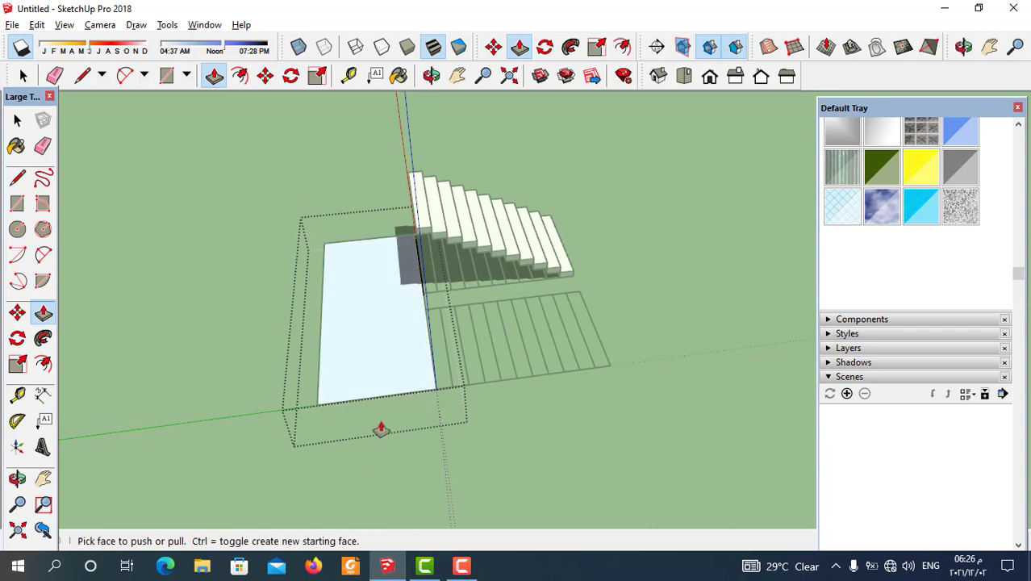
{"action": "left_click", "coordinate": [379, 379]}
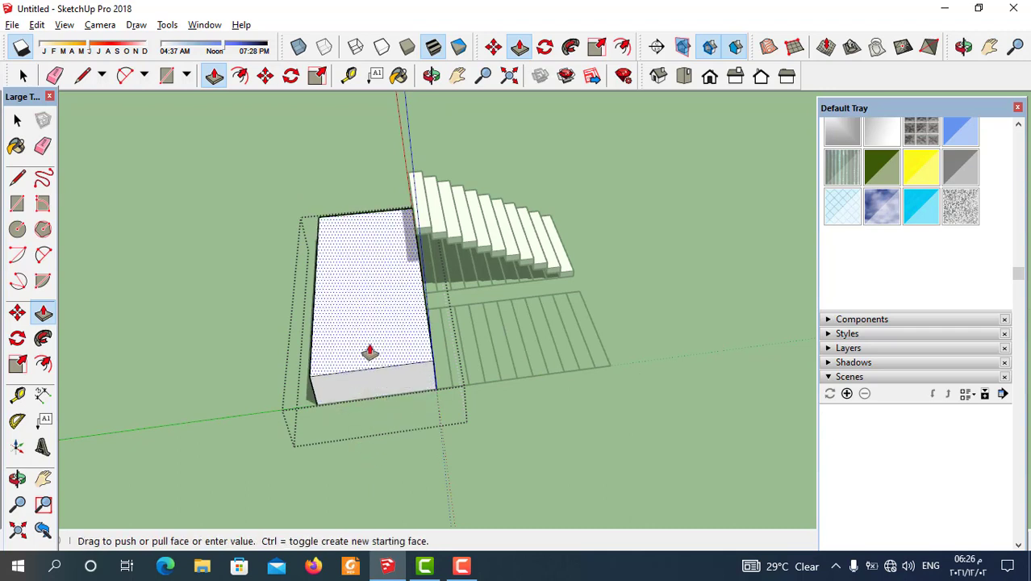
{"action": "key", "text": "Return"}
{"action": "key", "text": "Escape"}
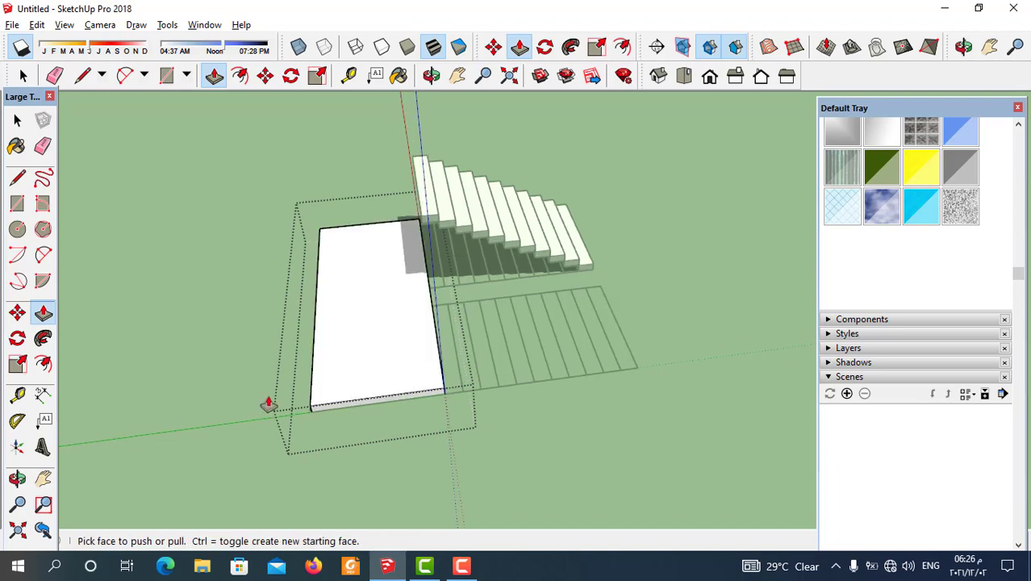
{"action": "key", "text": "space"}
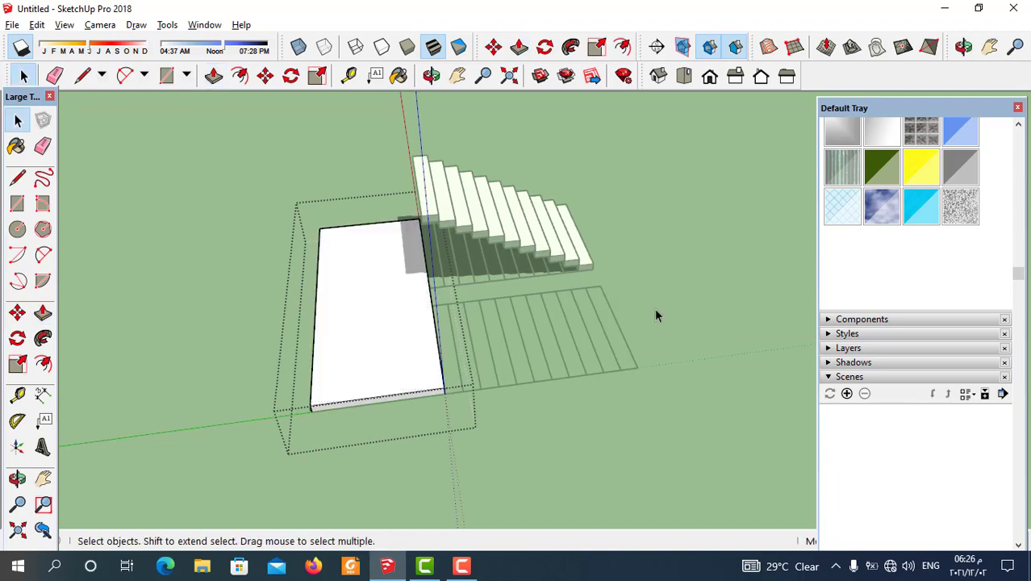
{"action": "left_click", "coordinate": [655, 308]}
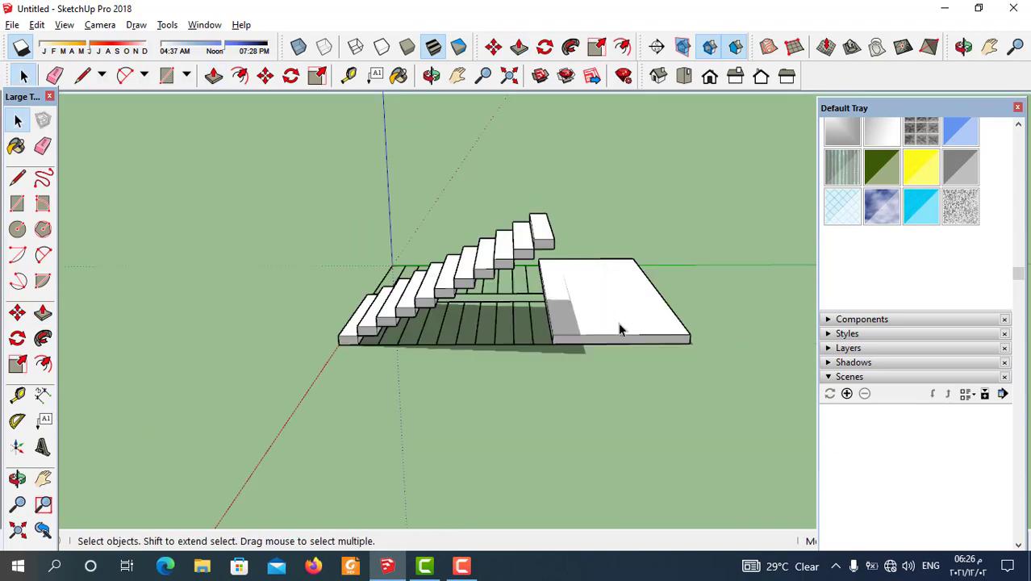
Step: Move the landing slab by its lower inner corner onto the top step's upper back corner
{"action": "left_click", "coordinate": [620, 329]}
{"action": "left_click", "coordinate": [266, 75]}
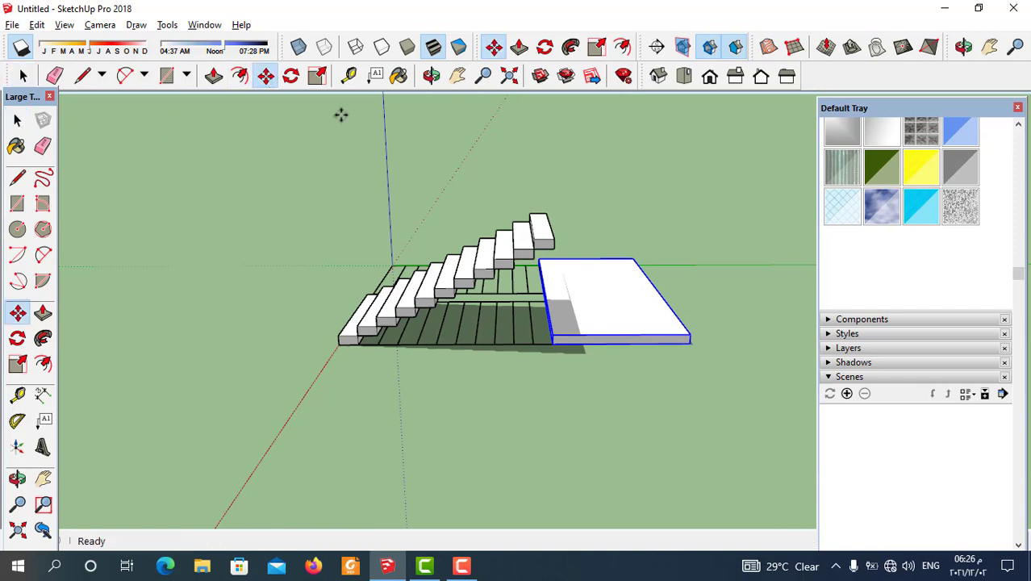
{"action": "scroll", "coordinate": [565, 366], "scroll_direction": "up", "scroll_amount": 4}
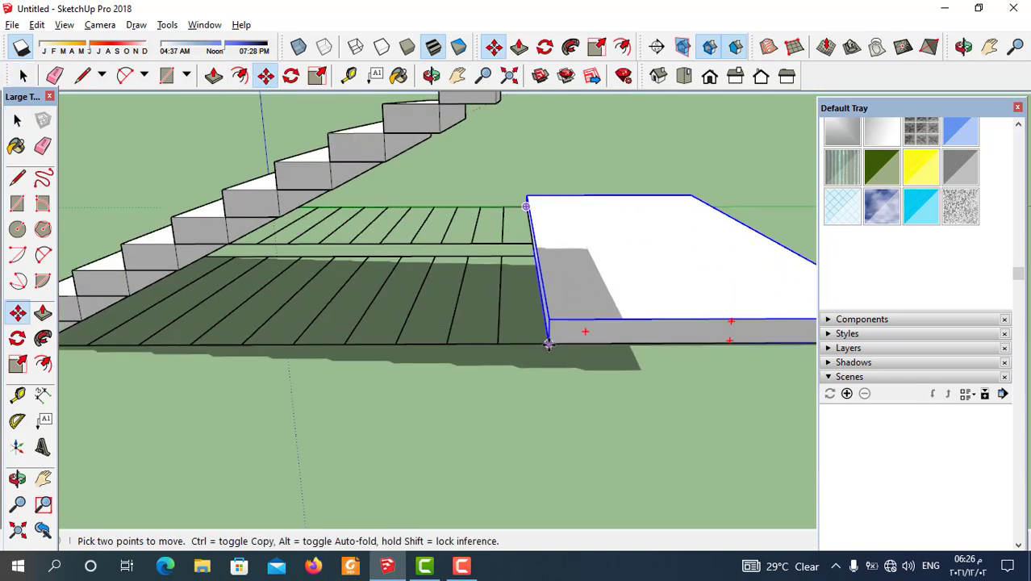
{"action": "left_click", "coordinate": [548, 343]}
{"action": "scroll", "coordinate": [518, 184], "scroll_direction": "up", "scroll_amount": 3}
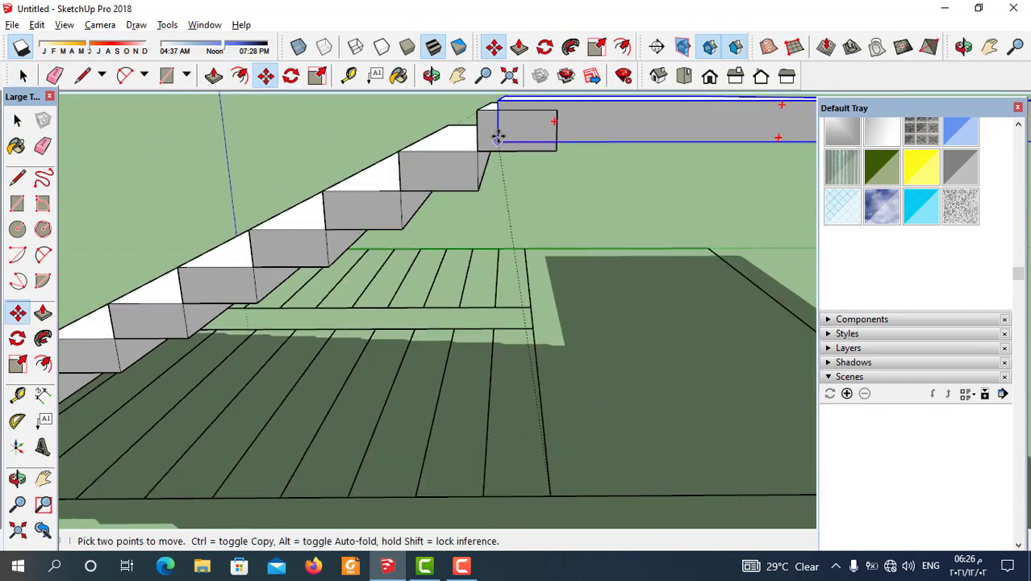
{"action": "left_click", "coordinate": [558, 109]}
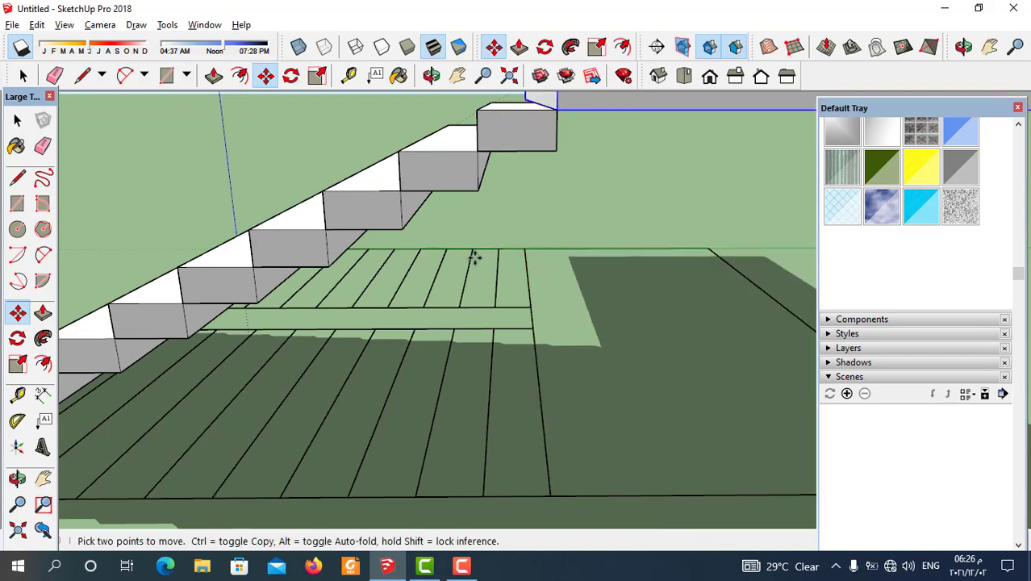
Step: Examine from several angles how the raised landing meets the flight of steps and sits over the plan
{"action": "scroll", "coordinate": [474, 275], "scroll_direction": "down", "scroll_amount": 3}
{"action": "middle_click_drag", "start_coordinate": [475, 288], "coordinate": [129, 323]}
{"action": "middle_click_drag", "start_coordinate": [537, 322], "coordinate": [338, 347]}
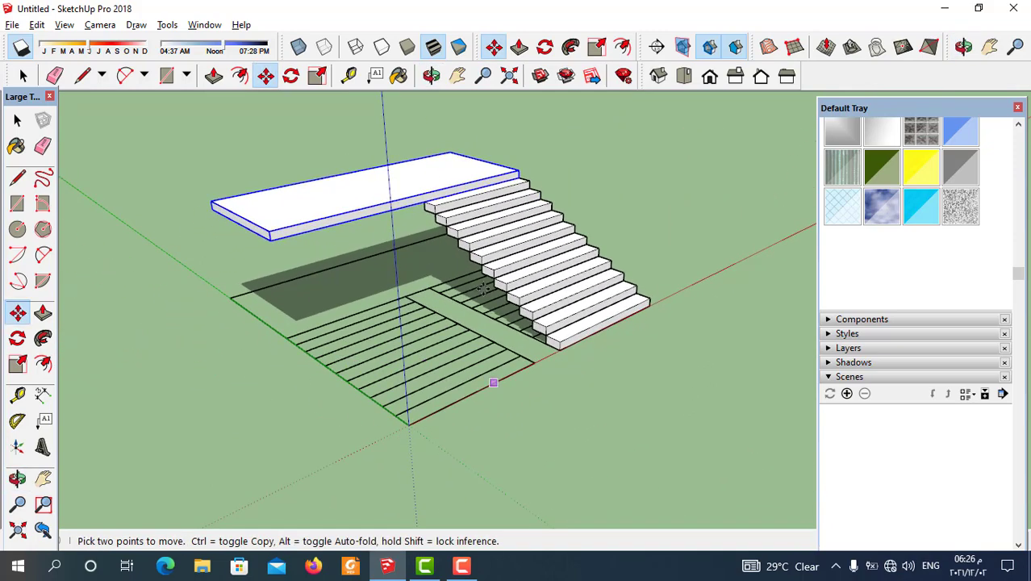
{"action": "middle_click_drag", "start_coordinate": [369, 397], "coordinate": [521, 292]}
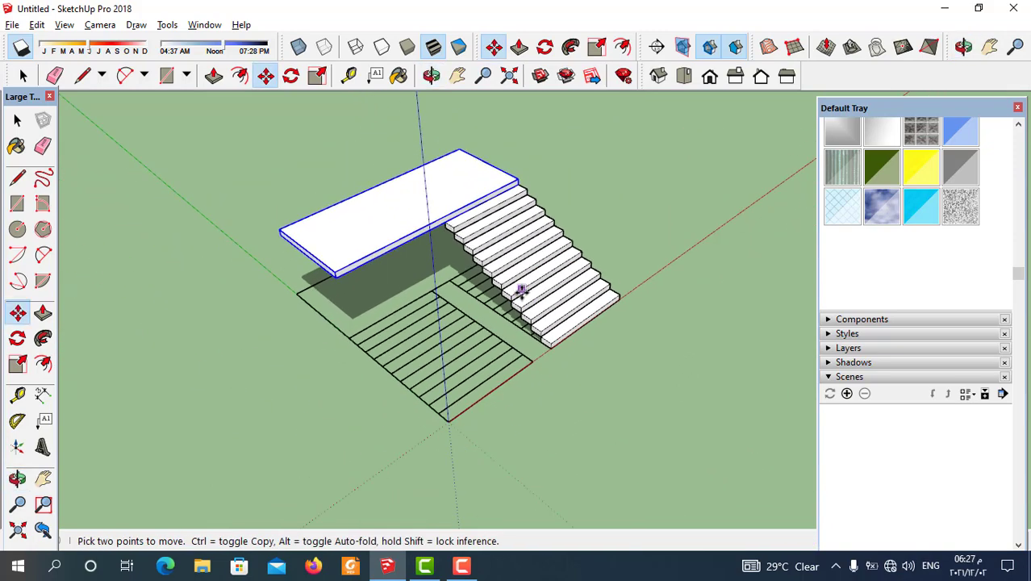
{"action": "mouse_move", "coordinate": [424, 394]}
{"action": "middle_mouse_down"}
{"action": "mouse_move", "coordinate": [405, 338]}
{"action": "mouse_move", "coordinate": [406, 392]}
{"action": "middle_mouse_up"}
{"action": "left_click", "coordinate": [23, 76]}
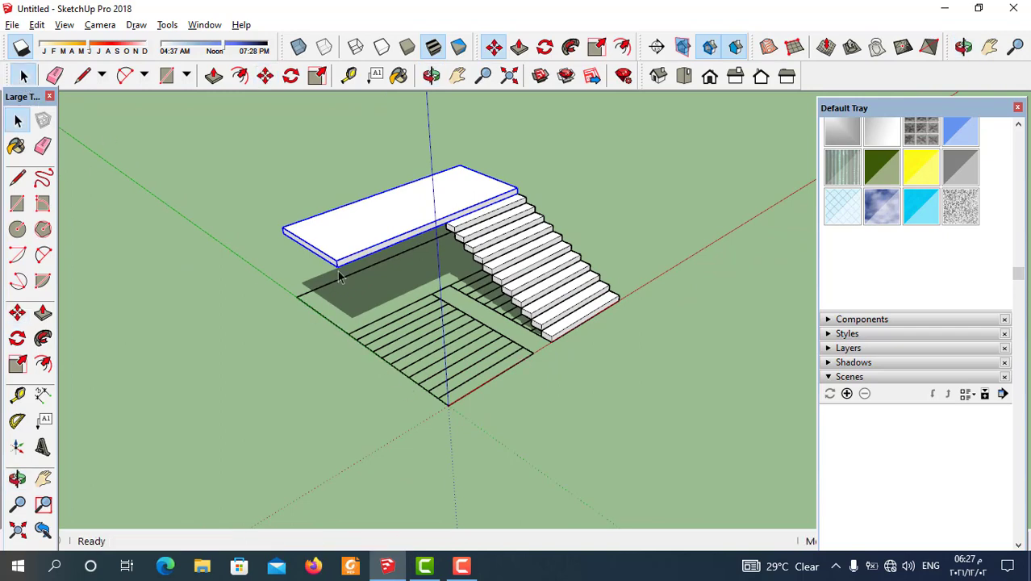
{"action": "left_click", "coordinate": [644, 393]}
{"action": "scroll", "coordinate": [581, 347], "scroll_direction": "up", "scroll_amount": 2}
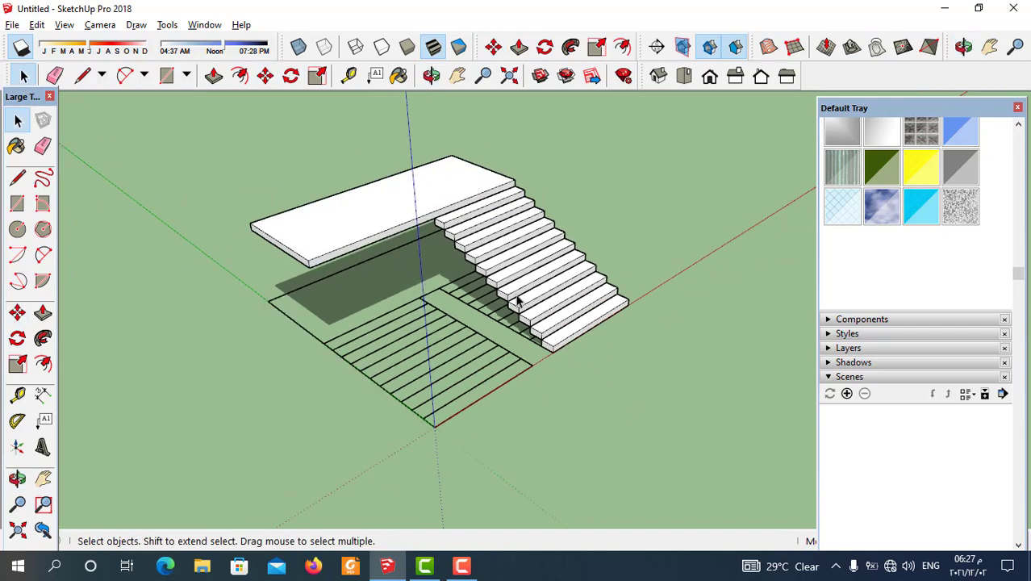
Step: Try to copy the top step by its lower back corner onto the landing's upper corner above the second flight
{"action": "middle_click_drag", "start_coordinate": [468, 322], "coordinate": [611, 325]}
{"action": "scroll", "coordinate": [426, 263], "scroll_direction": "up", "scroll_amount": 4}
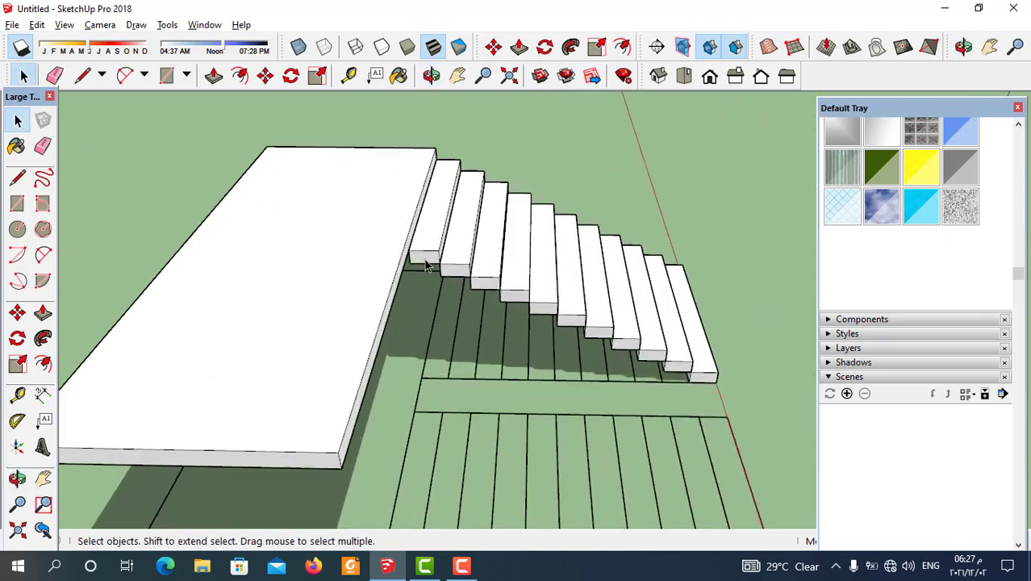
{"action": "middle_click_drag", "start_coordinate": [426, 265], "coordinate": [425, 242]}
{"action": "scroll", "coordinate": [425, 244], "scroll_direction": "up", "scroll_amount": 1}
{"action": "left_click", "coordinate": [426, 245]}
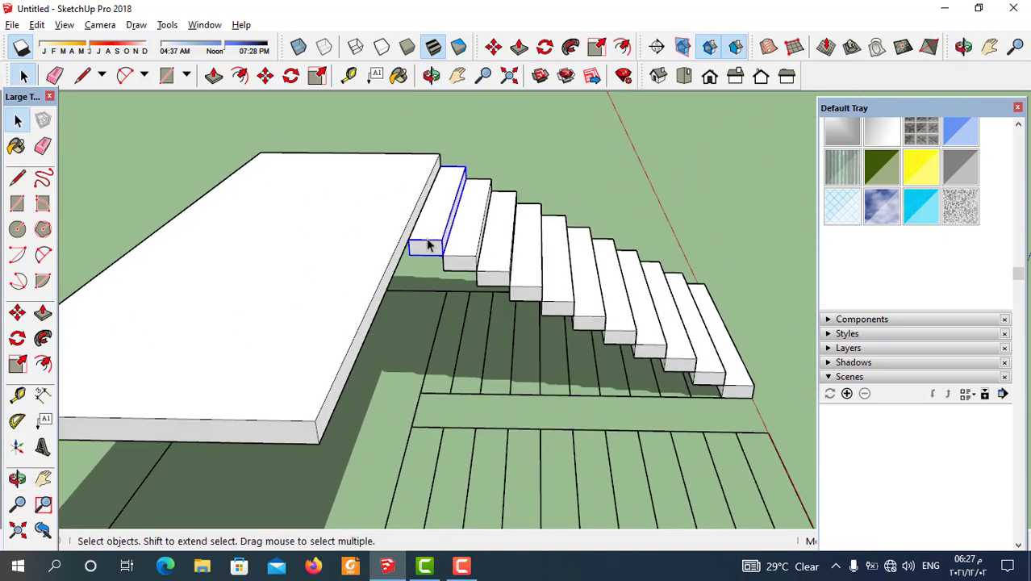
{"action": "left_click", "coordinate": [267, 79]}
{"action": "scroll", "coordinate": [411, 257], "scroll_direction": "up", "scroll_amount": 1}
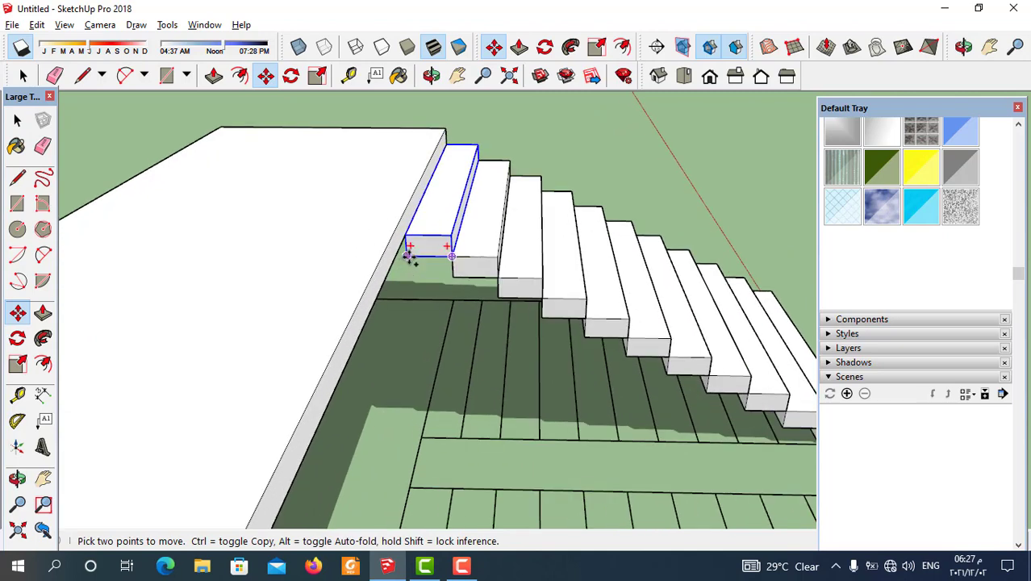
{"action": "key", "text": "ctrl"}
{"action": "left_click", "coordinate": [412, 259]}
{"action": "scroll", "coordinate": [452, 242], "scroll_direction": "down", "scroll_amount": 2}
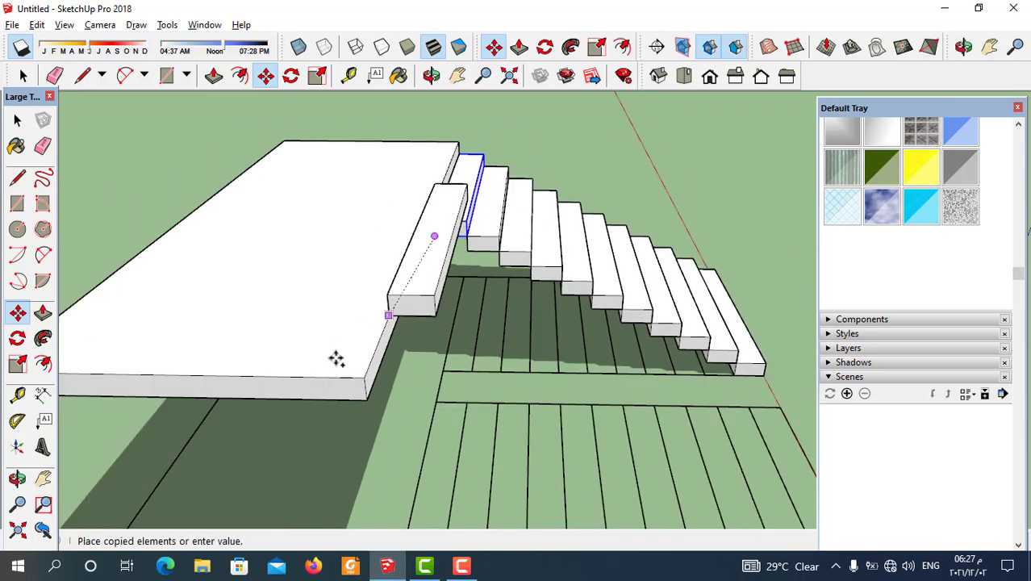
{"action": "left_click", "coordinate": [365, 380]}
{"action": "scroll", "coordinate": [420, 387], "scroll_direction": "down", "scroll_amount": 2}
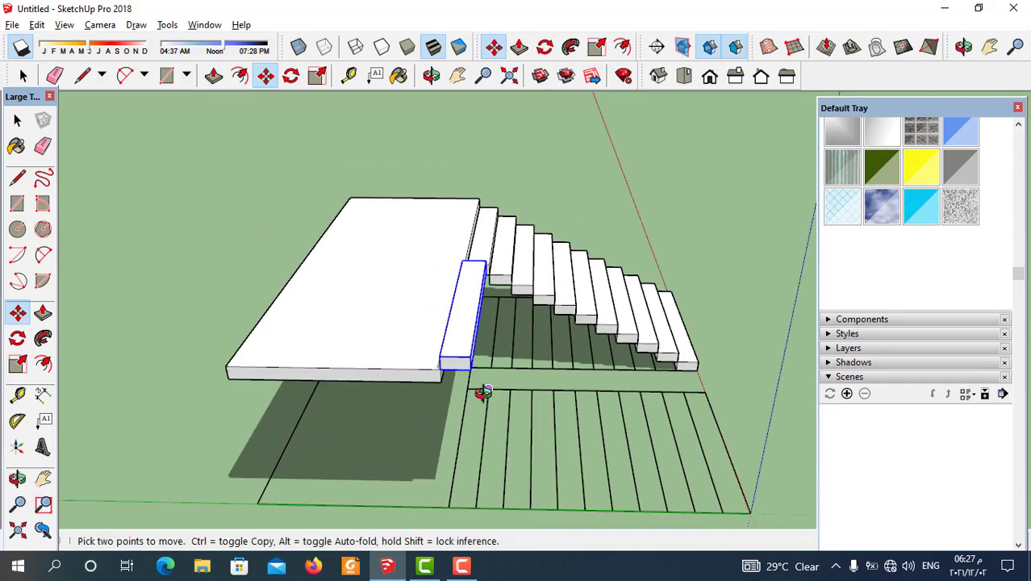
Step: Remove the copied step from the landing's edge
{"action": "middle_click_drag", "start_coordinate": [481, 392], "coordinate": [319, 328]}
{"action": "middle_click_drag", "start_coordinate": [543, 318], "coordinate": [511, 304]}
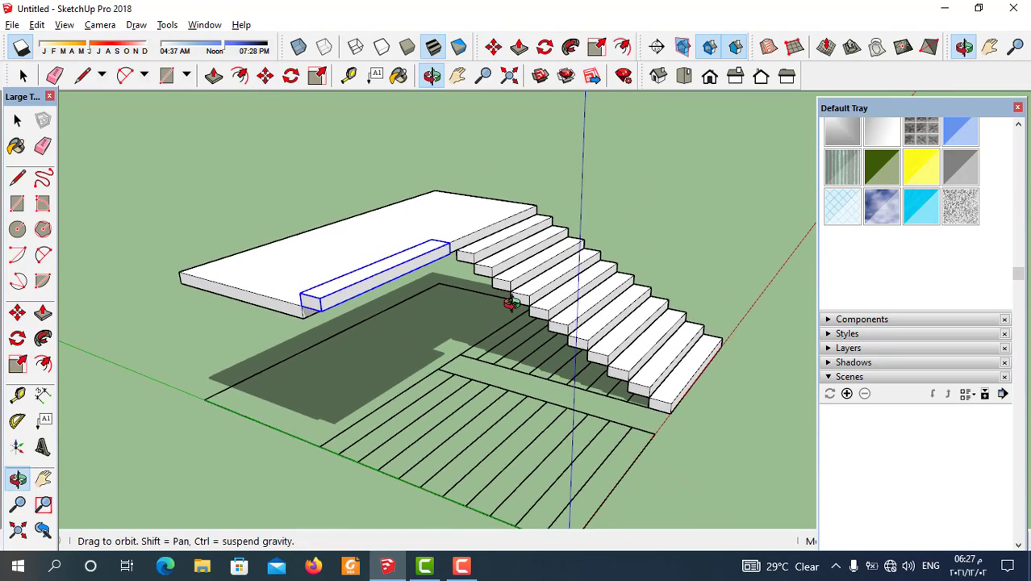
{"action": "scroll", "coordinate": [286, 251], "scroll_direction": "down", "scroll_amount": 3}
{"action": "key", "text": "space"}
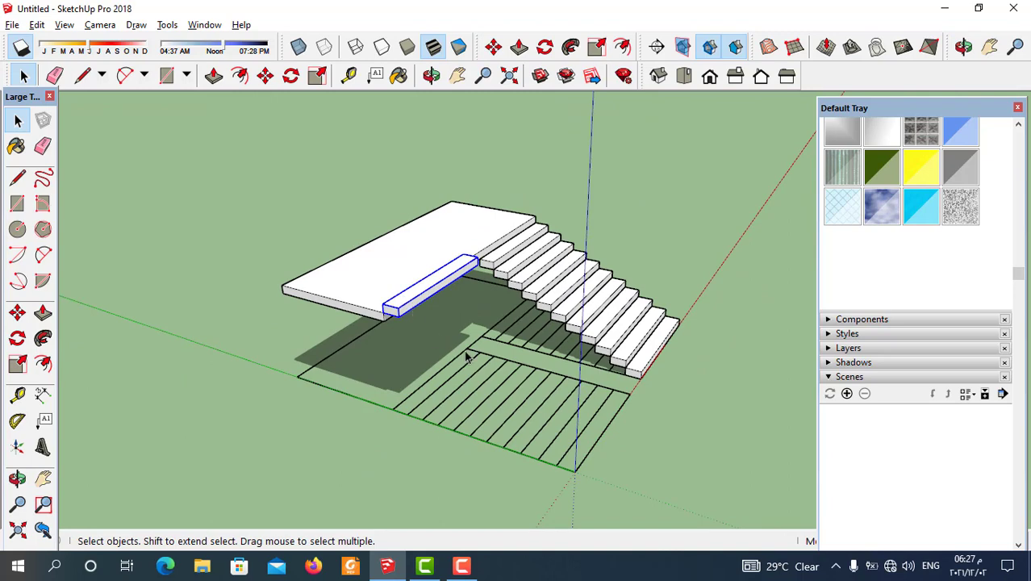
{"action": "middle_click_drag", "start_coordinate": [481, 416], "coordinate": [410, 472]}
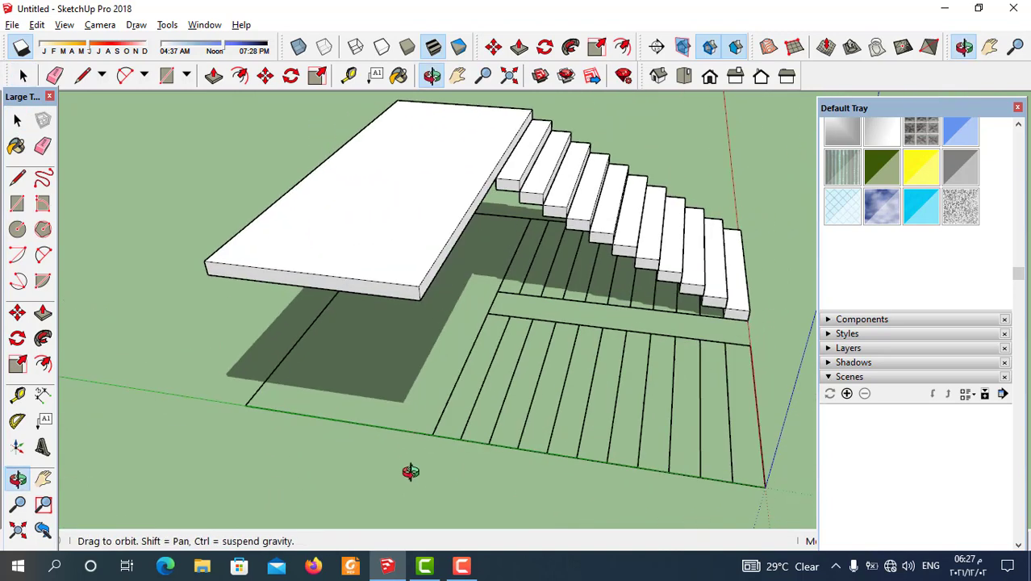
Step: Draw a rectangle over the second flight's tread strip nearest the landing on the plan
{"action": "left_click", "coordinate": [167, 75]}
{"action": "scroll", "coordinate": [440, 420], "scroll_direction": "up", "scroll_amount": 1}
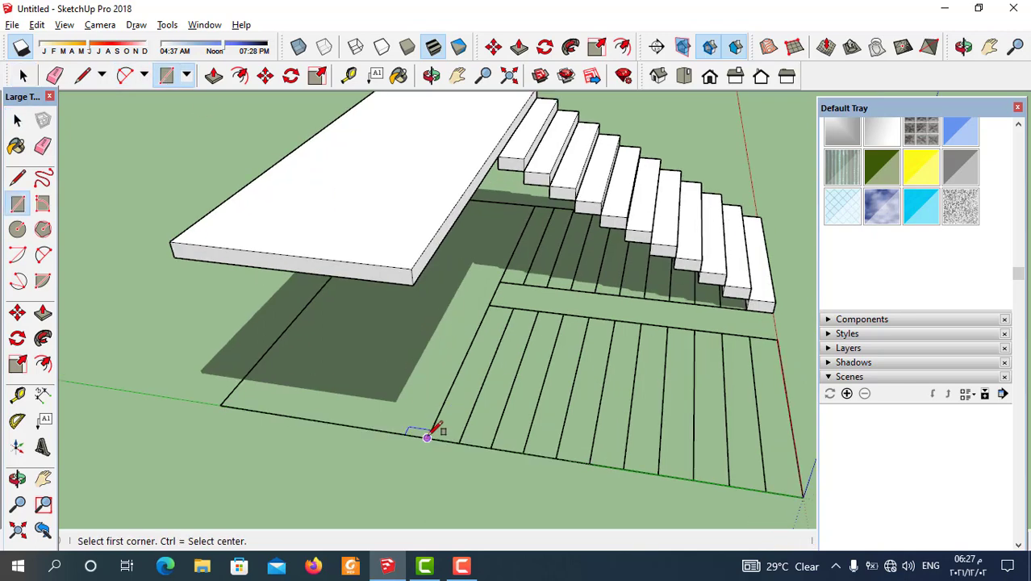
{"action": "left_click", "coordinate": [427, 438]}
{"action": "left_click", "coordinate": [514, 308]}
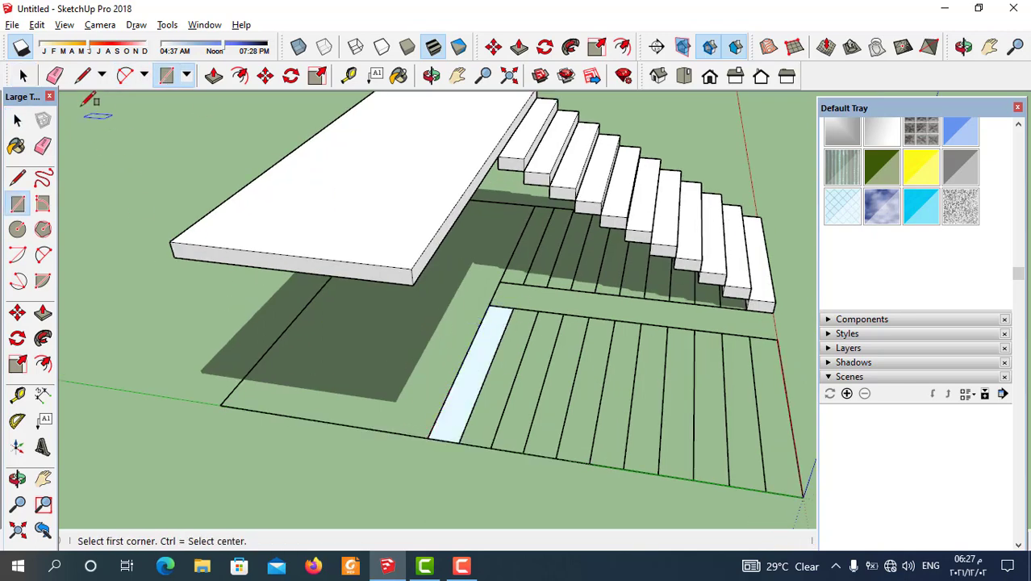
Step: Group the new tread face with its edges and open the group for editing
{"action": "left_click", "coordinate": [23, 75]}
{"action": "left_click", "coordinate": [473, 370]}
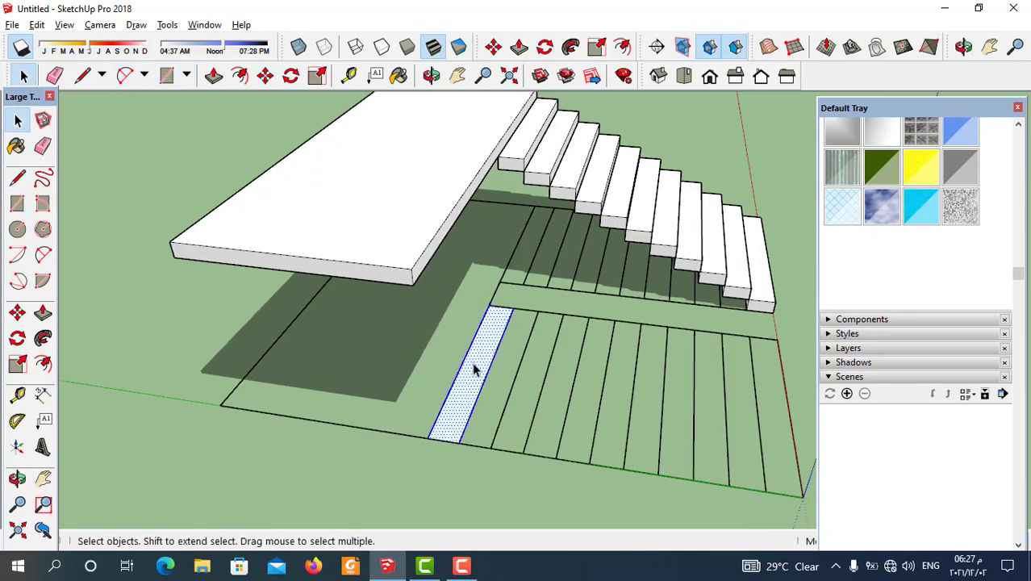
{"action": "right_click", "coordinate": [474, 368]}
{"action": "left_click", "coordinate": [517, 286]}
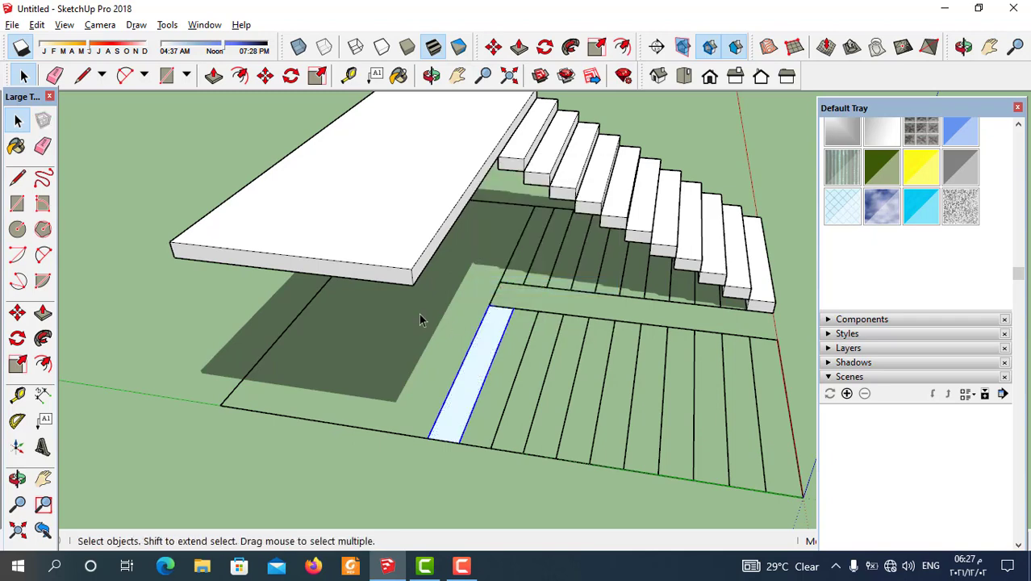
{"action": "double_click", "coordinate": [471, 380]}
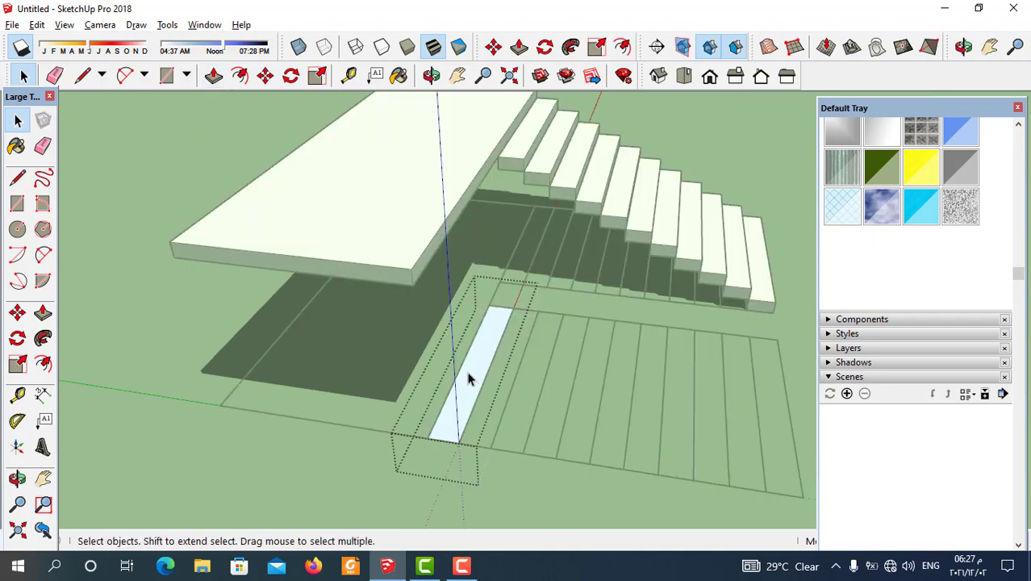
Step: Push/pull the tread face beside the landing upward into a solid step and close its group
{"action": "left_click", "coordinate": [214, 75]}
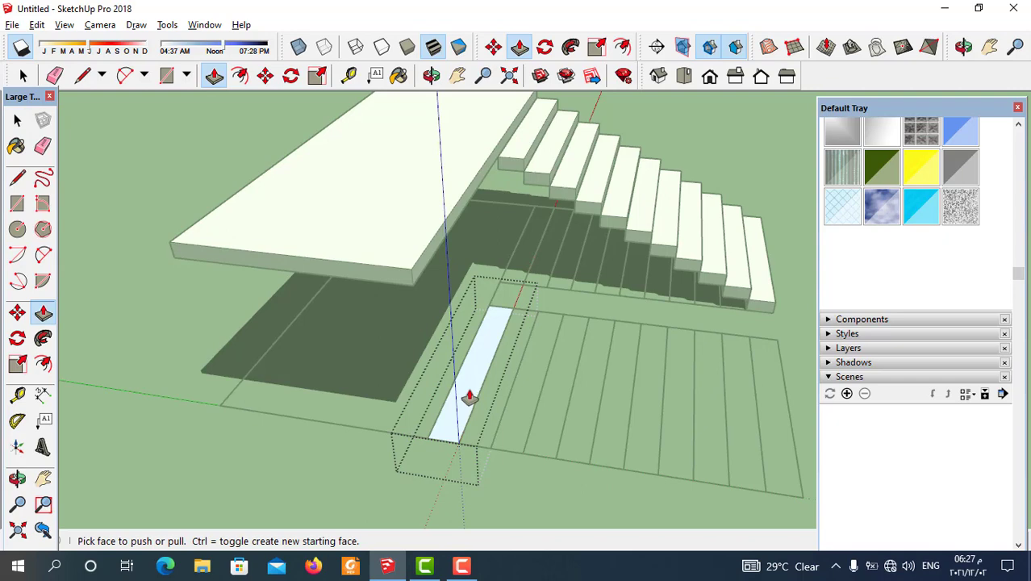
{"action": "left_click", "coordinate": [469, 397]}
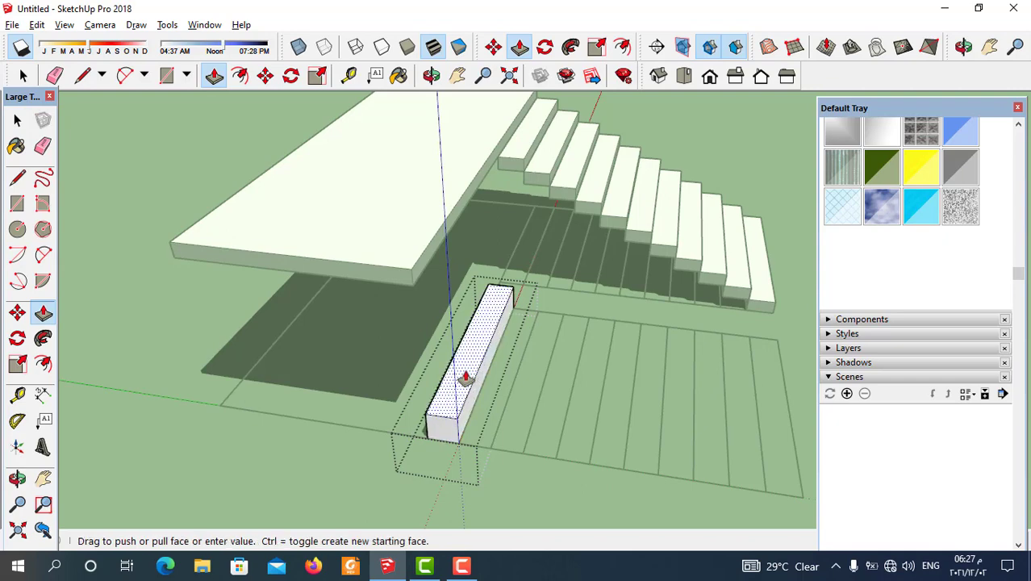
{"action": "scroll", "coordinate": [465, 378], "scroll_direction": "up", "scroll_amount": 1}
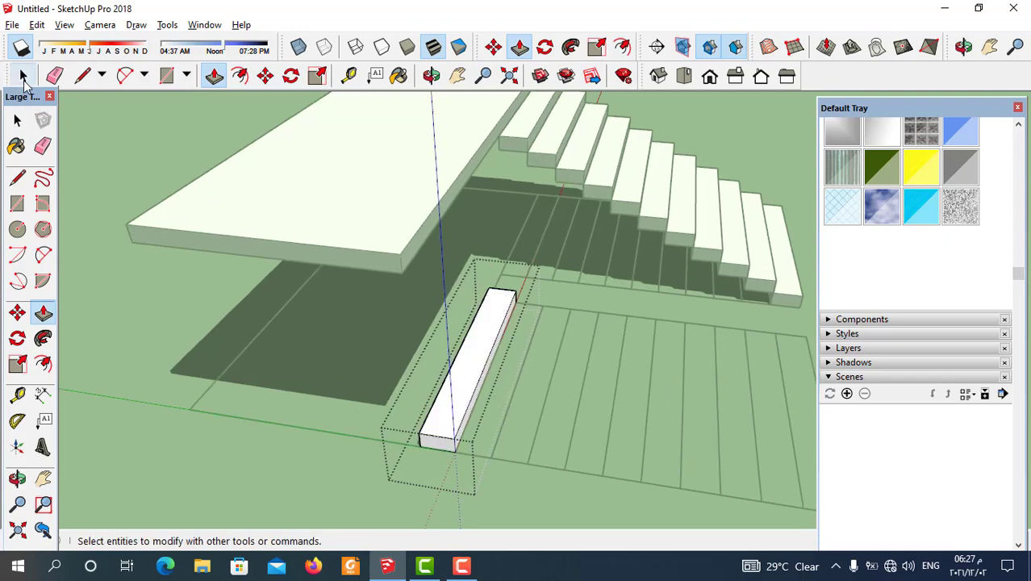
{"action": "left_click", "coordinate": [23, 78]}
{"action": "left_click", "coordinate": [159, 410]}
{"action": "scroll", "coordinate": [452, 436], "scroll_direction": "down", "scroll_amount": 1}
Step: Move the new step by its lower landing-side corner onto the raised landing's upper corner above the second flight
{"action": "left_click", "coordinate": [454, 436]}
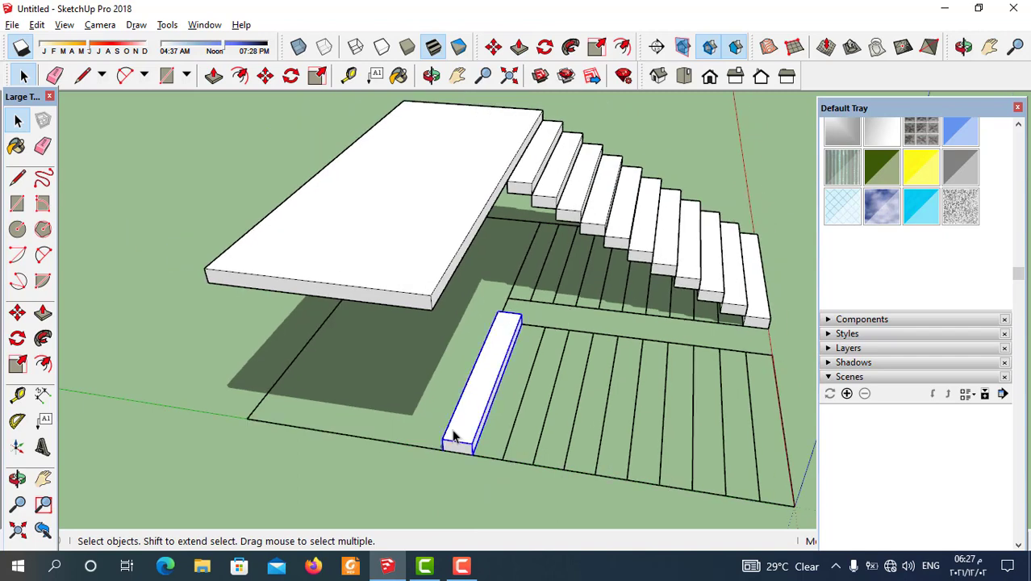
{"action": "left_click", "coordinate": [266, 75]}
{"action": "scroll", "coordinate": [450, 452], "scroll_direction": "up", "scroll_amount": 3}
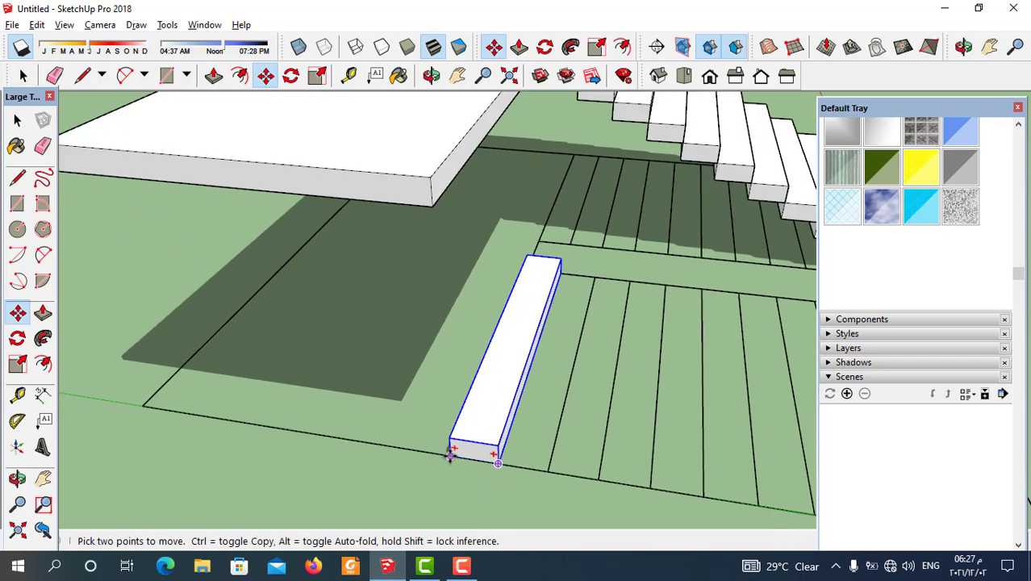
{"action": "left_click", "coordinate": [449, 457]}
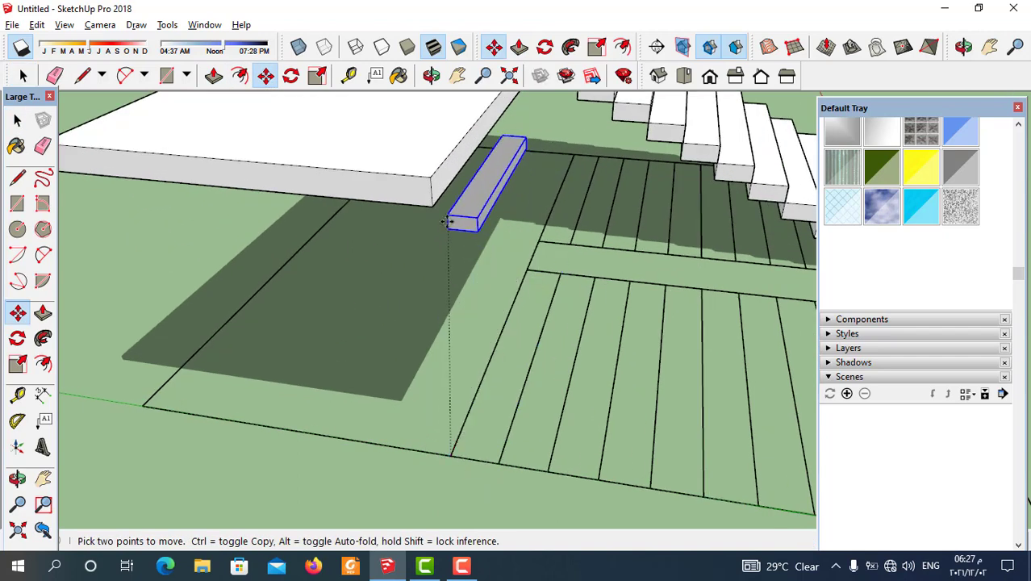
{"action": "left_click", "coordinate": [431, 171]}
{"action": "scroll", "coordinate": [418, 304], "scroll_direction": "down", "scroll_amount": 4}
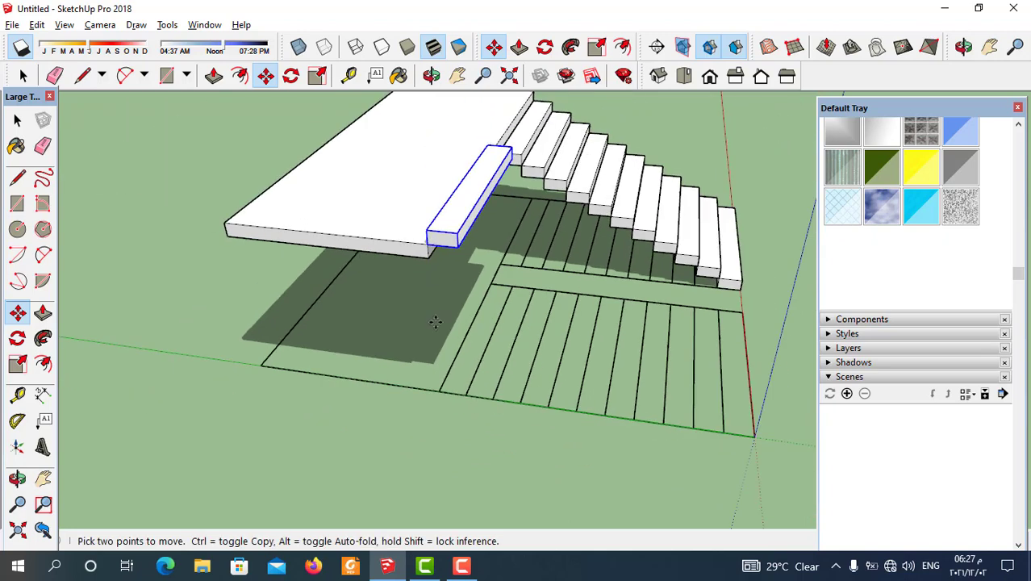
Step: Copy the step by its lower landing-side corner onto its own upper far corner to add the second flight's second step
{"action": "middle_click_drag", "start_coordinate": [489, 360], "coordinate": [561, 337]}
{"action": "scroll", "coordinate": [559, 240], "scroll_direction": "up", "scroll_amount": 3}
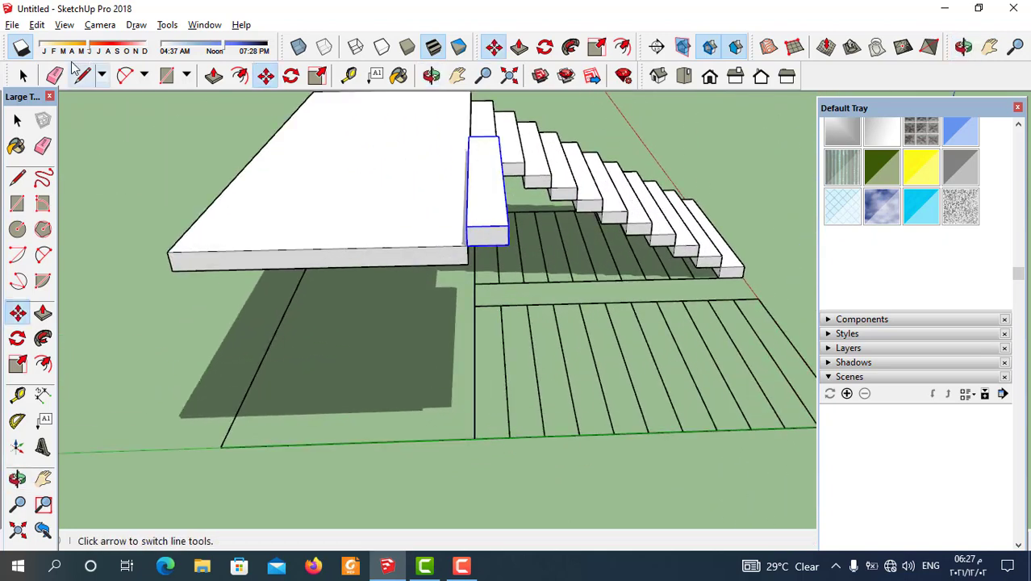
{"action": "left_click", "coordinate": [23, 76]}
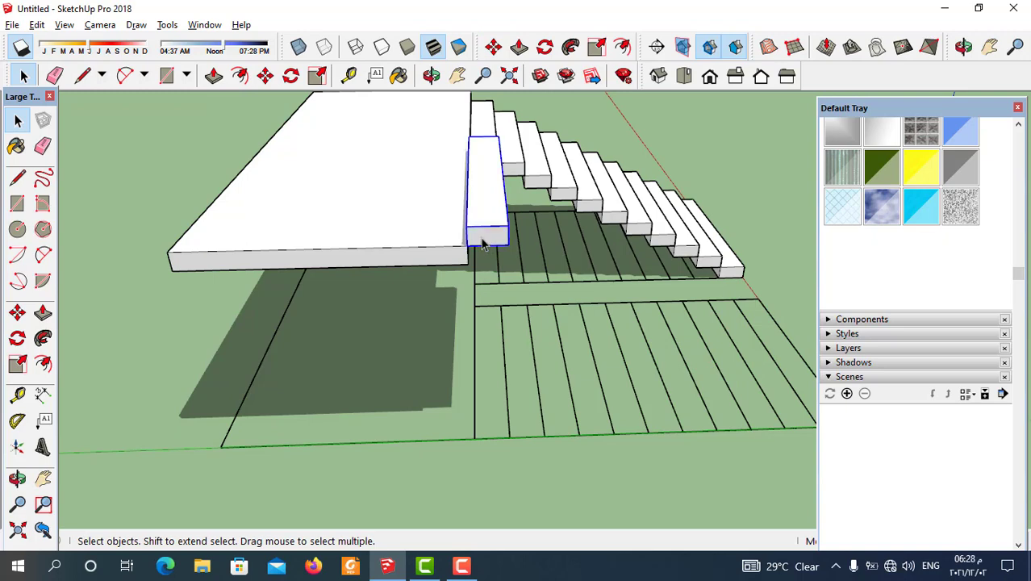
{"action": "middle_click_drag", "start_coordinate": [484, 206], "coordinate": [443, 173]}
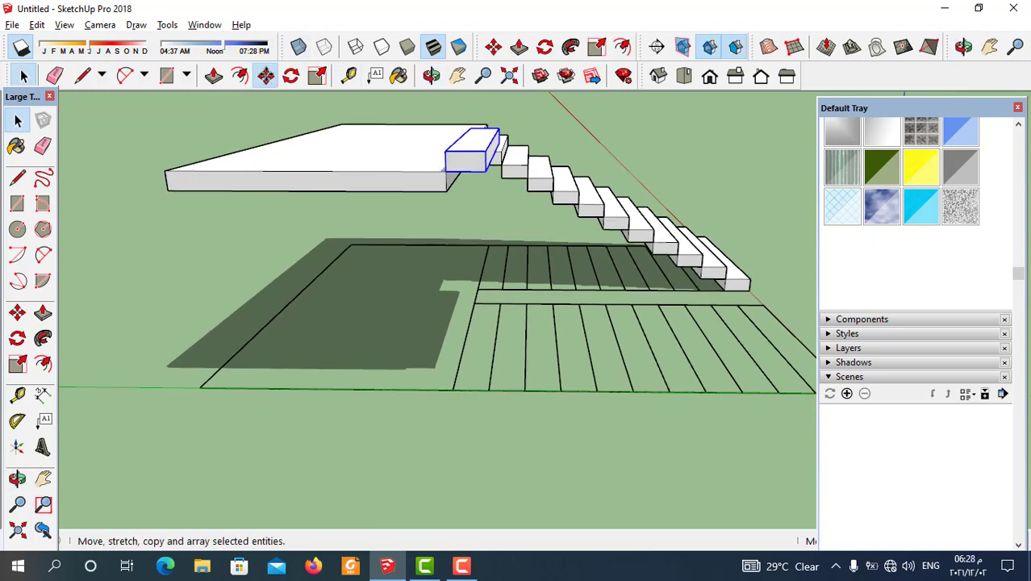
{"action": "left_click", "coordinate": [266, 75]}
{"action": "scroll", "coordinate": [425, 153], "scroll_direction": "up", "scroll_amount": 2}
{"action": "key", "text": "ctrl"}
{"action": "left_click", "coordinate": [456, 179]}
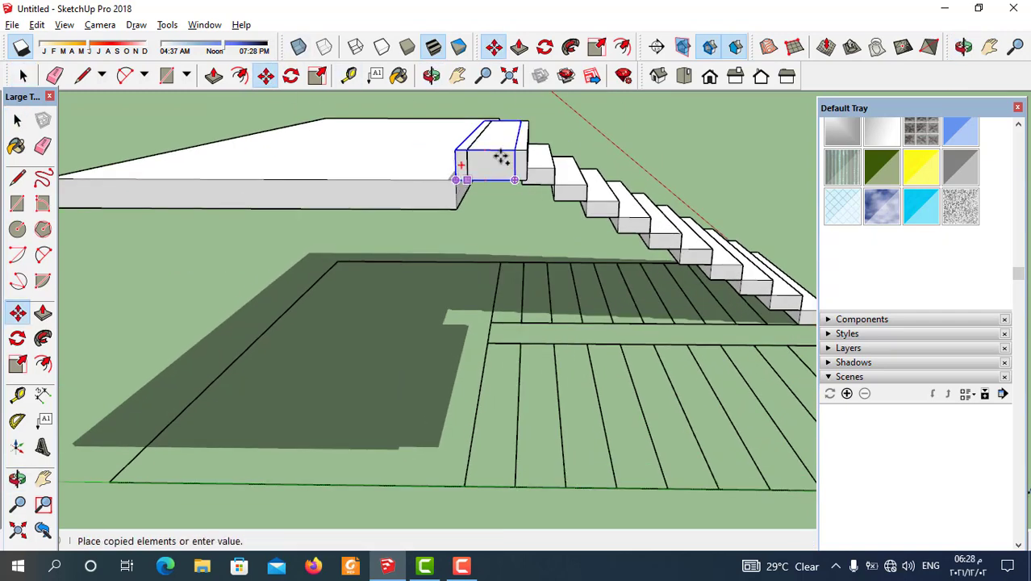
{"action": "left_click", "coordinate": [517, 150]}
Step: Copy the second step corner to corner to form the third step of the second flight
{"action": "middle_click_drag", "start_coordinate": [357, 272], "coordinate": [454, 222]}
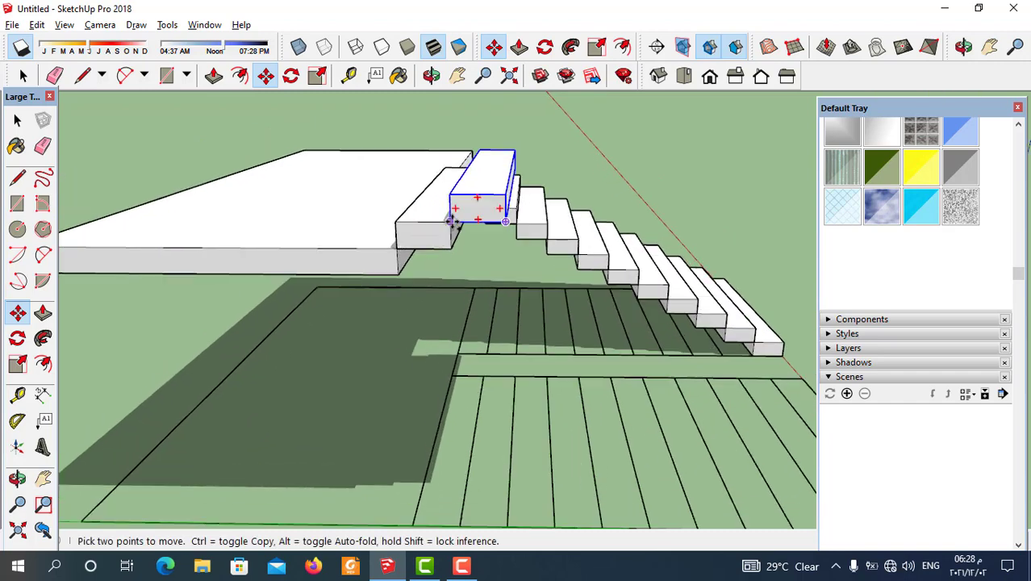
{"action": "key", "text": "ctrl"}
{"action": "left_click", "coordinate": [451, 221]}
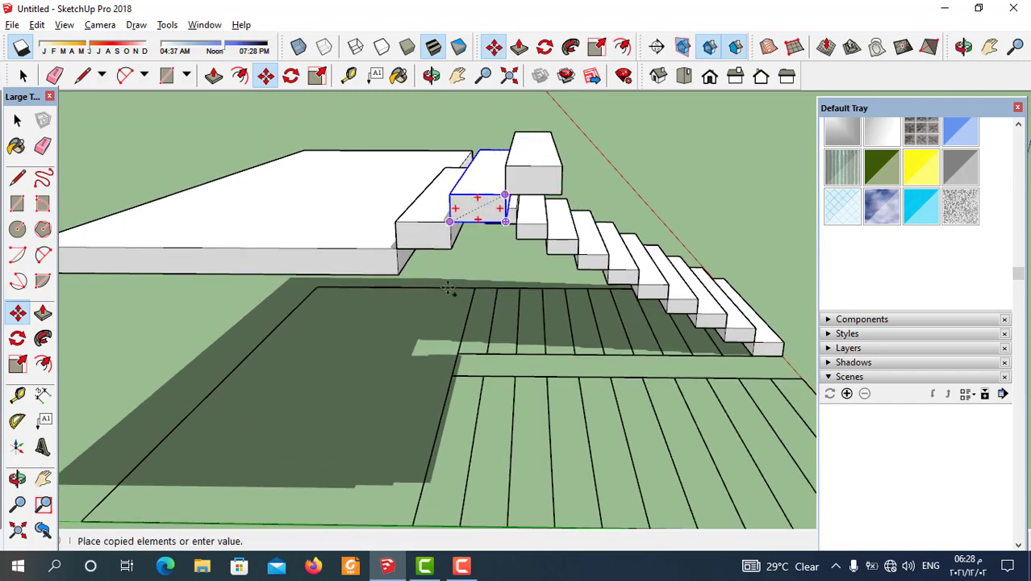
{"action": "left_click", "coordinate": [505, 195]}
{"action": "scroll", "coordinate": [403, 297], "scroll_direction": "down", "scroll_amount": 7}
{"action": "scroll", "coordinate": [546, 233], "scroll_direction": "up", "scroll_amount": 4}
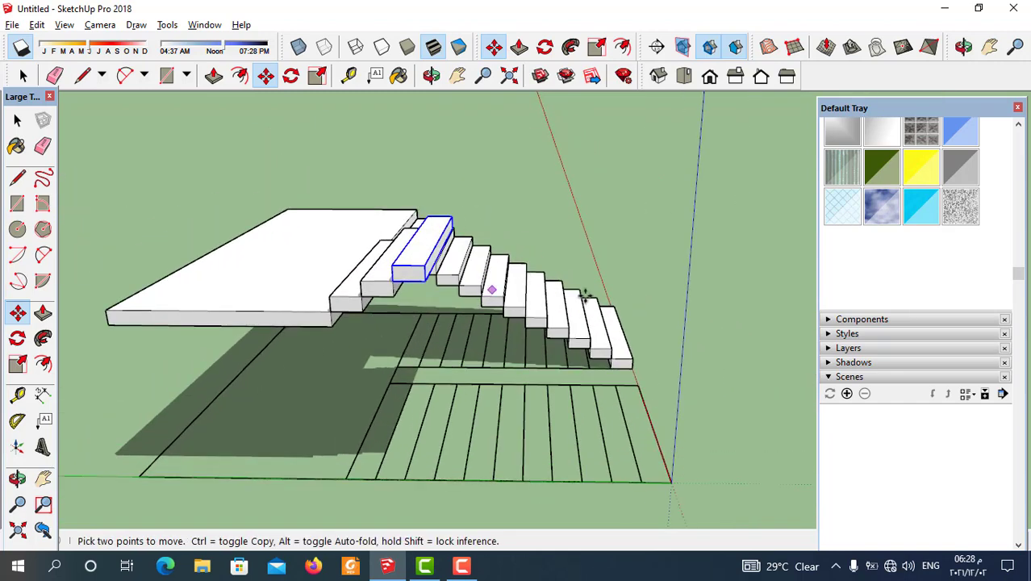
Step: Add the second flight's fourth step by copying the third one from its lower back corner to its upper front corner
{"action": "scroll", "coordinate": [404, 271], "scroll_direction": "up", "scroll_amount": 4}
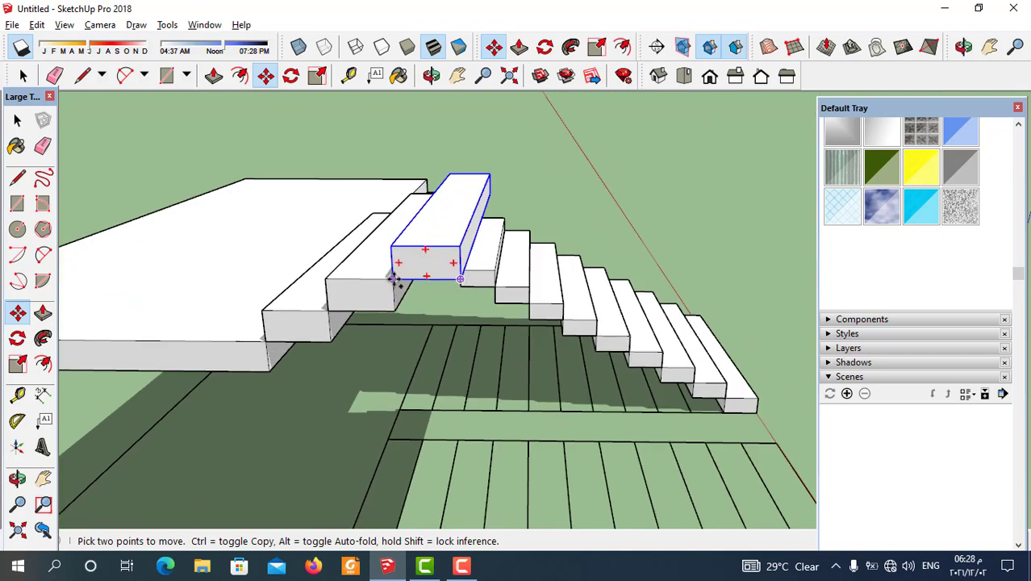
{"action": "key", "text": "ctrl"}
{"action": "left_click", "coordinate": [393, 279]}
{"action": "left_click", "coordinate": [460, 246]}
{"action": "scroll", "coordinate": [287, 419], "scroll_direction": "down", "scroll_amount": 3}
{"action": "scroll", "coordinate": [389, 336], "scroll_direction": "up", "scroll_amount": 4}
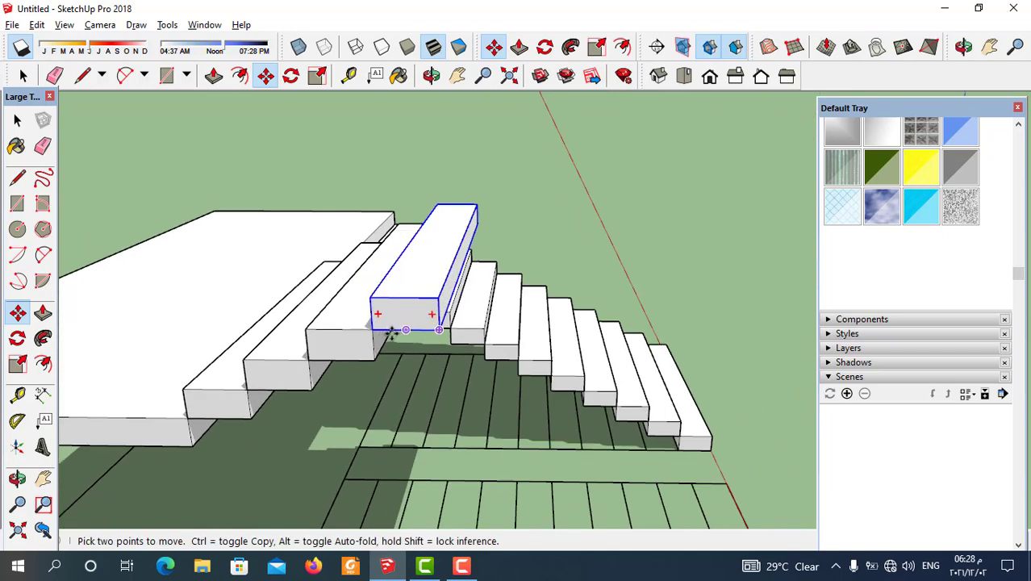
Step: Extend the second flight to seven steps by copying the topmost step corner to corner three more times
{"action": "key", "text": "ctrl"}
{"action": "left_click", "coordinate": [372, 330]}
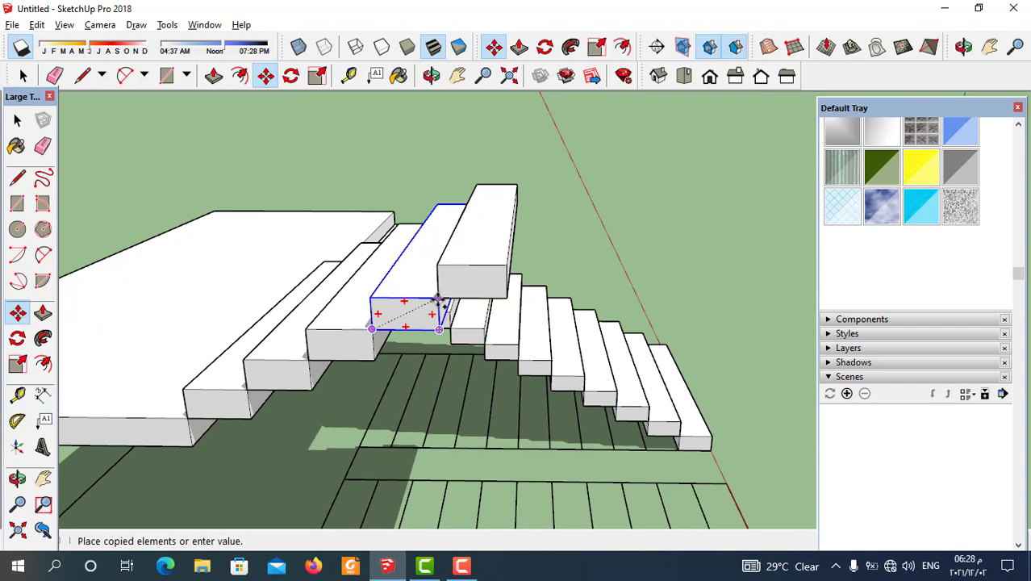
{"action": "key", "text": "Escape"}
{"action": "key", "text": "ctrl"}
{"action": "left_click", "coordinate": [438, 299]}
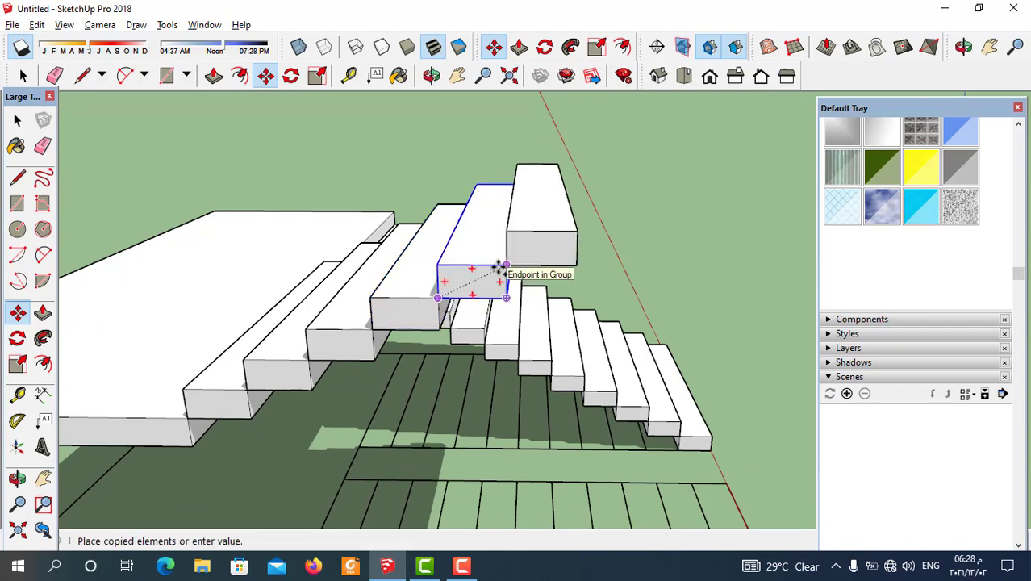
{"action": "left_click", "coordinate": [505, 266]}
{"action": "scroll", "coordinate": [363, 403], "scroll_direction": "down", "scroll_amount": 3}
{"action": "scroll", "coordinate": [438, 330], "scroll_direction": "up", "scroll_amount": 3}
{"action": "left_click", "coordinate": [456, 313]}
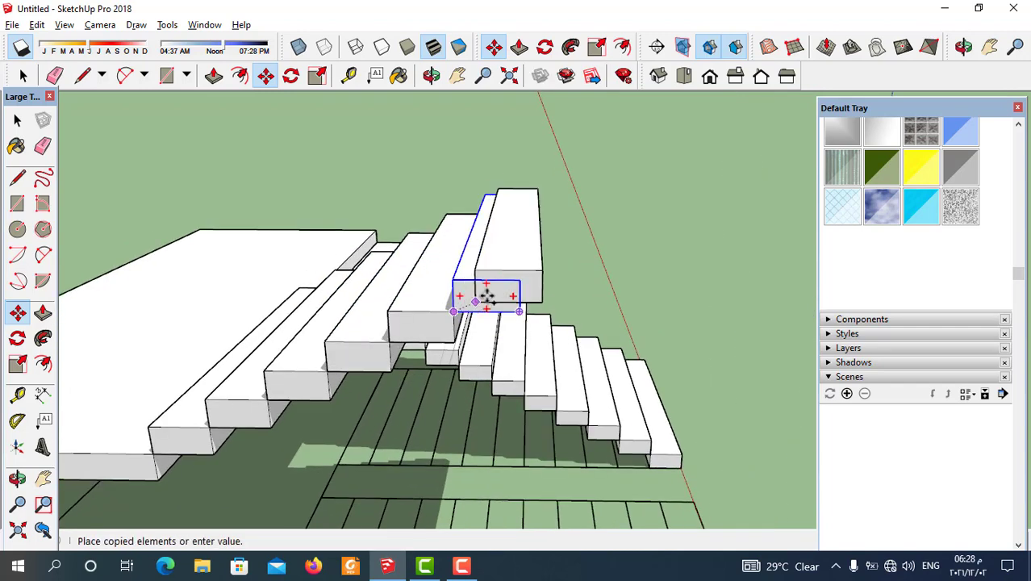
{"action": "left_click", "coordinate": [517, 286]}
Step: Select the top four steps of the second flight and copy them together onto the topmost step's upper front corner
{"action": "scroll", "coordinate": [487, 359], "scroll_direction": "down", "scroll_amount": 2}
{"action": "middle_click_drag", "start_coordinate": [487, 359], "coordinate": [455, 320]}
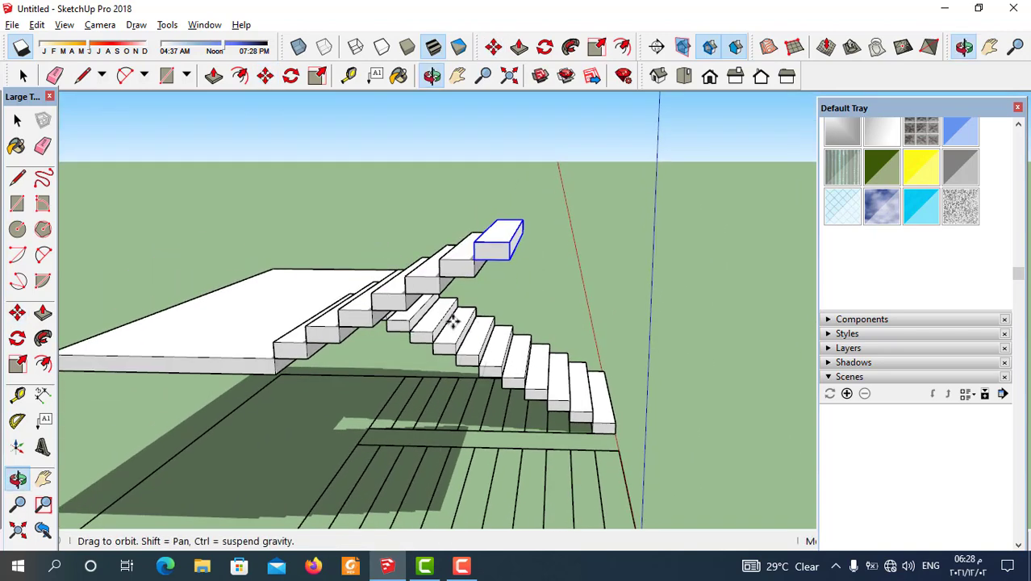
{"action": "left_click", "coordinate": [24, 78]}
{"action": "scroll", "coordinate": [453, 276], "scroll_direction": "up", "scroll_amount": 2}
{"action": "left_click", "coordinate": [497, 307], "text": "shift"}
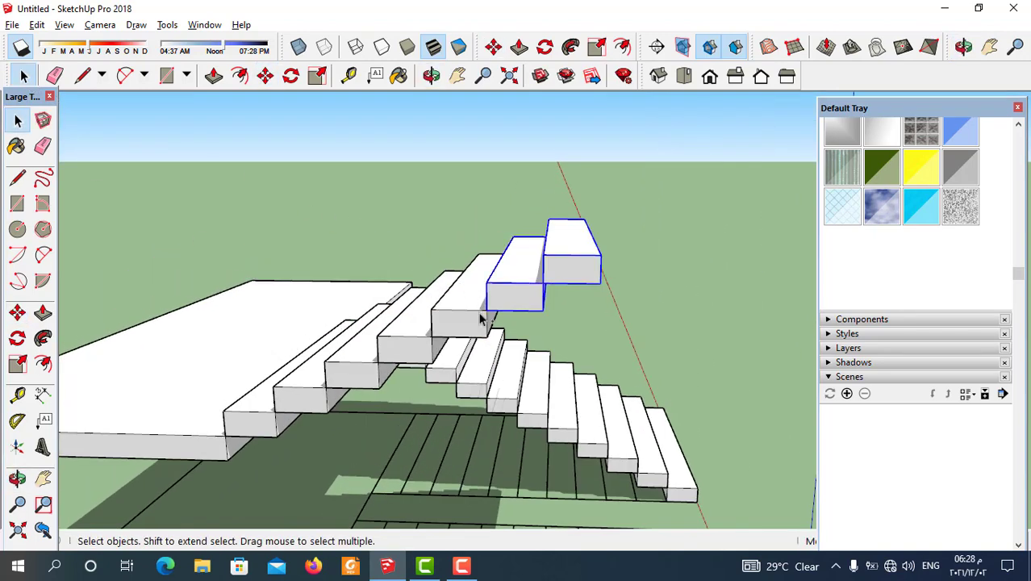
{"action": "left_click", "coordinate": [483, 315], "text": "shift"}
{"action": "left_click", "coordinate": [416, 350], "text": "shift"}
{"action": "left_click", "coordinate": [266, 75]}
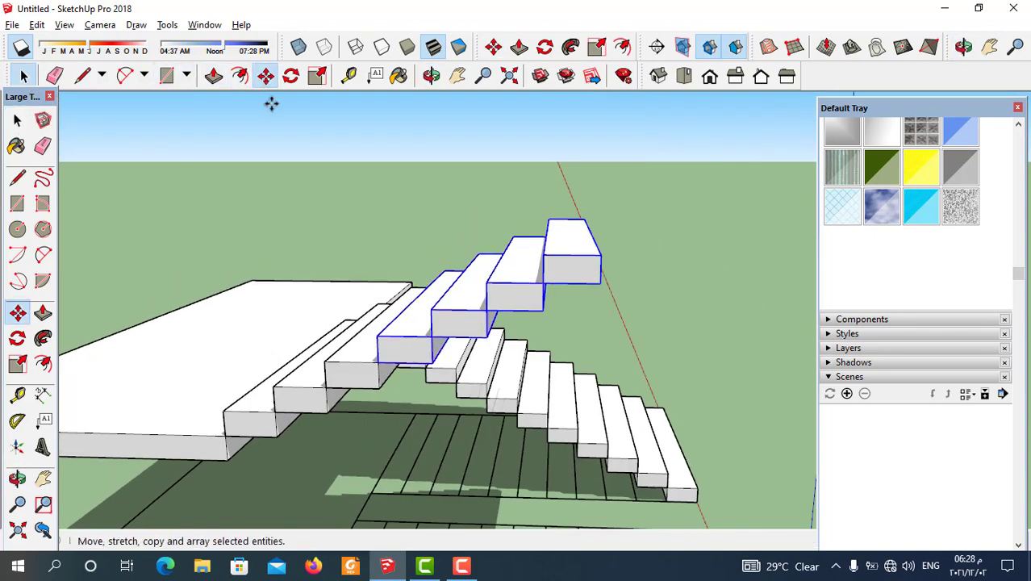
{"action": "scroll", "coordinate": [385, 353], "scroll_direction": "up", "scroll_amount": 2}
{"action": "key", "text": "ctrl"}
{"action": "left_click", "coordinate": [375, 367]}
{"action": "scroll", "coordinate": [375, 368], "scroll_direction": "down", "scroll_amount": 3}
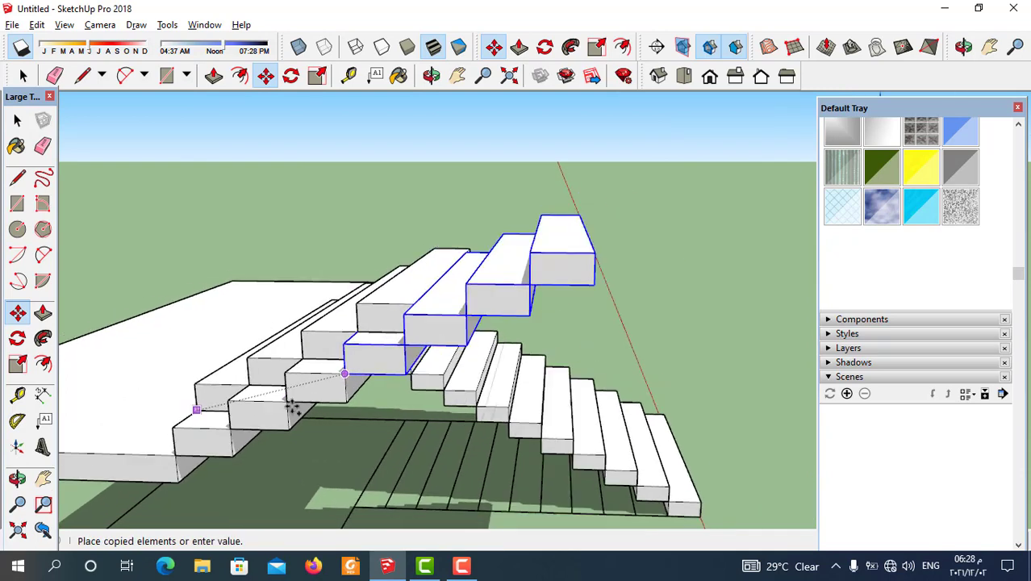
{"action": "left_click", "coordinate": [557, 273]}
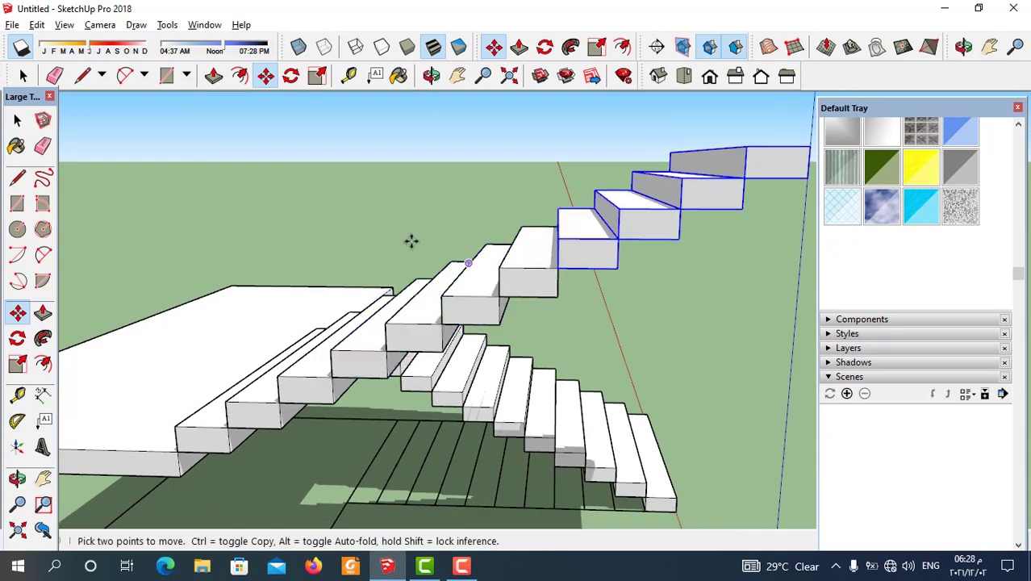
Step: Examine both flights and the landing from several sides, and clear the selection
{"action": "scroll", "coordinate": [408, 246], "scroll_direction": "down", "scroll_amount": 4}
{"action": "middle_click_drag", "start_coordinate": [408, 246], "coordinate": [454, 366]}
{"action": "scroll", "coordinate": [453, 297], "scroll_direction": "down", "scroll_amount": 3}
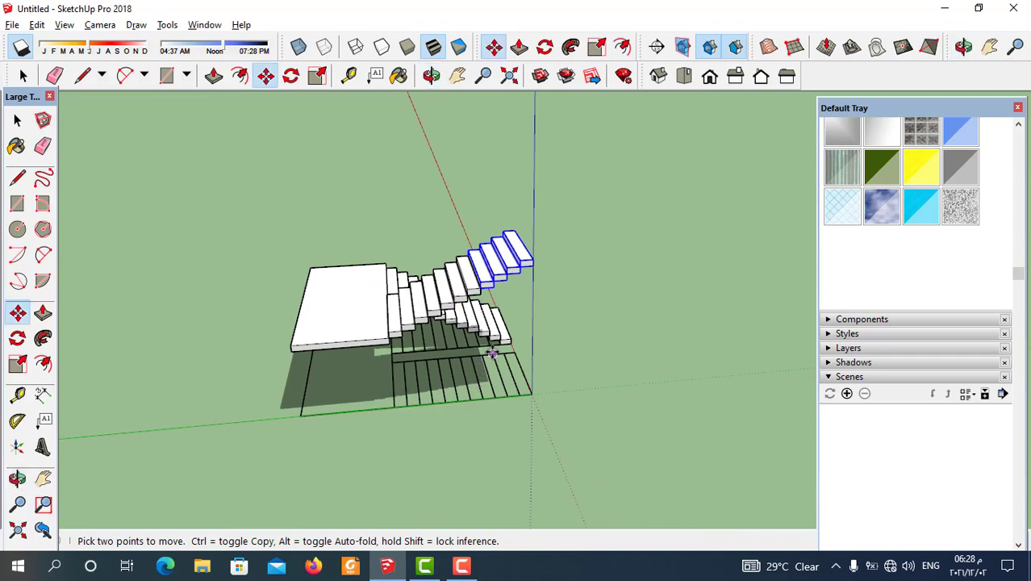
{"action": "scroll", "coordinate": [489, 349], "scroll_direction": "up", "scroll_amount": 3}
{"action": "key", "text": "space"}
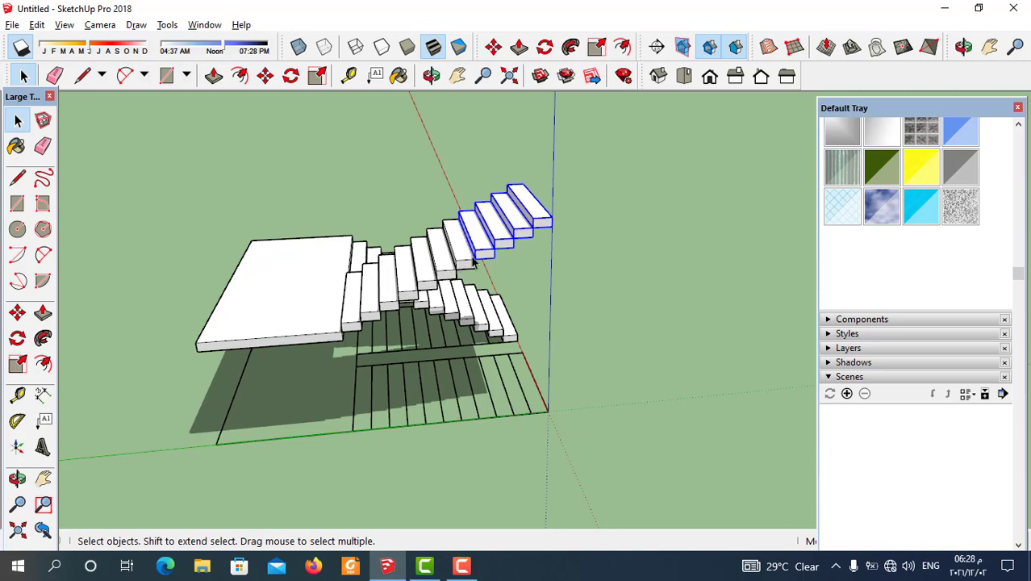
{"action": "middle_click_drag", "start_coordinate": [528, 233], "coordinate": [192, 403]}
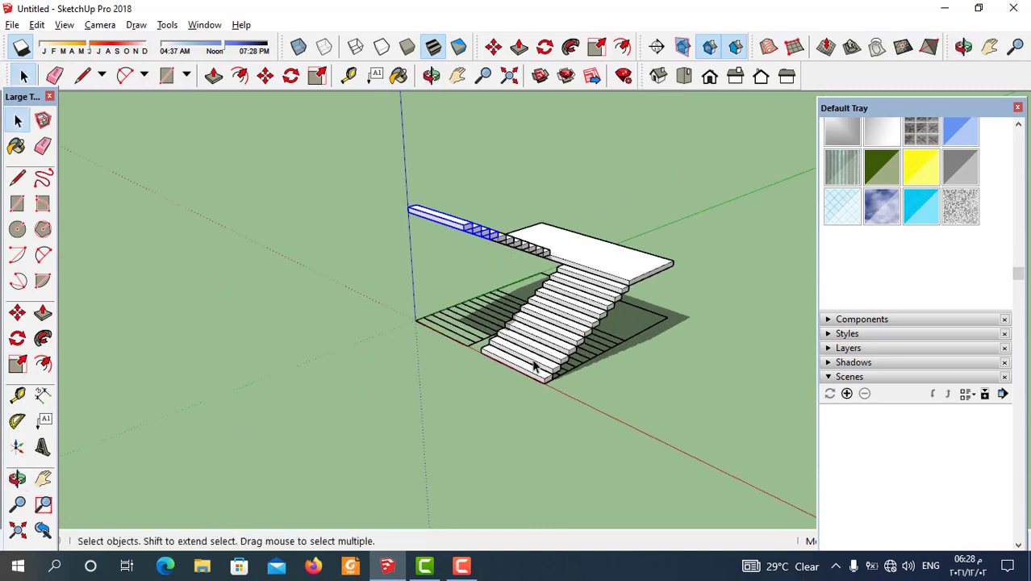
{"action": "middle_click_drag", "start_coordinate": [534, 364], "coordinate": [420, 411]}
{"action": "scroll", "coordinate": [520, 367], "scroll_direction": "up", "scroll_amount": 2}
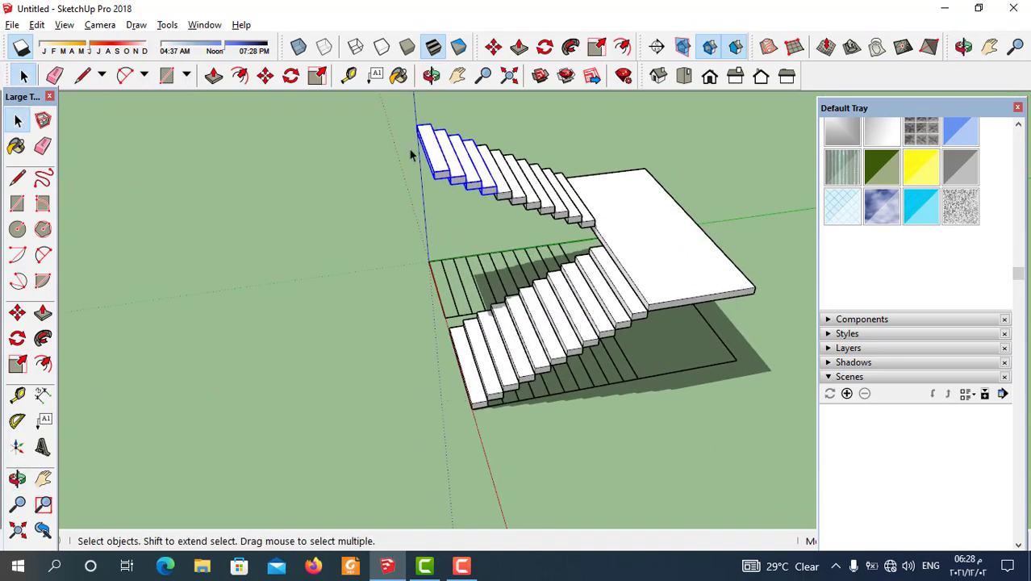
{"action": "scroll", "coordinate": [411, 155], "scroll_direction": "down", "scroll_amount": 1}
{"action": "middle_click_drag", "start_coordinate": [411, 155], "coordinate": [448, 212]}
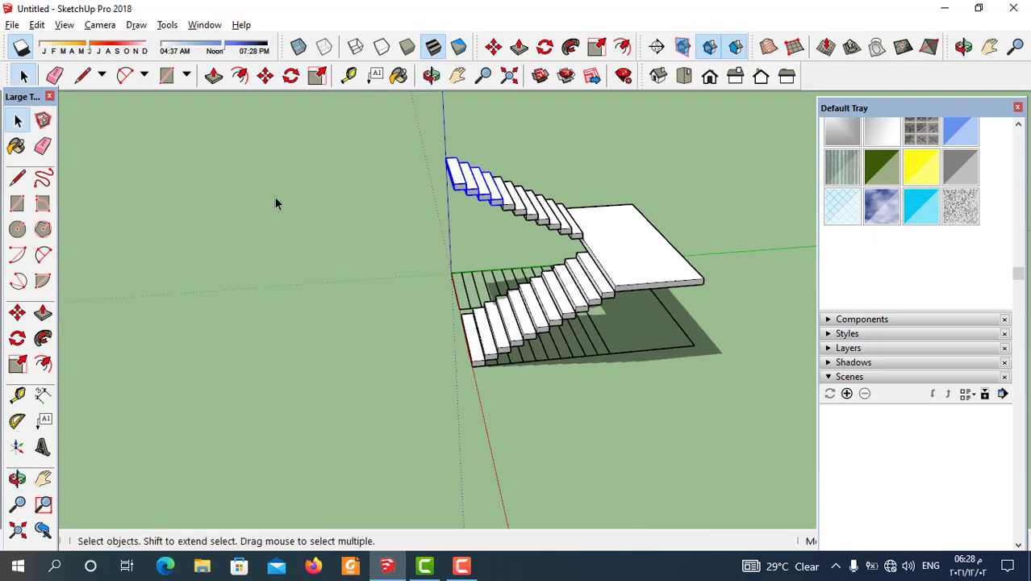
Step: Copy the landing slab by its lower outer corner onto the upper front corner of the second flight's top step
{"action": "left_click", "coordinate": [645, 288]}
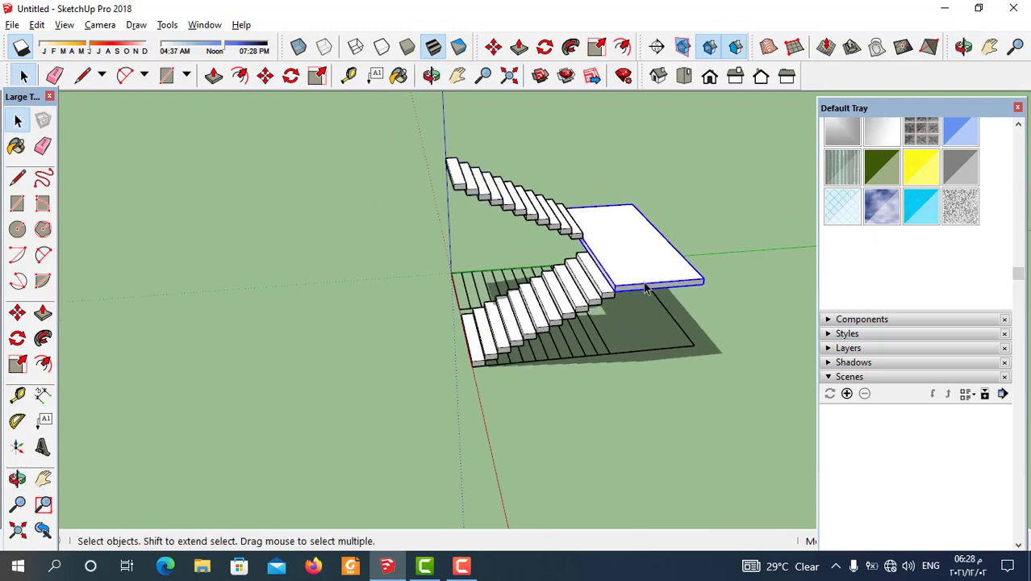
{"action": "left_click", "coordinate": [265, 75]}
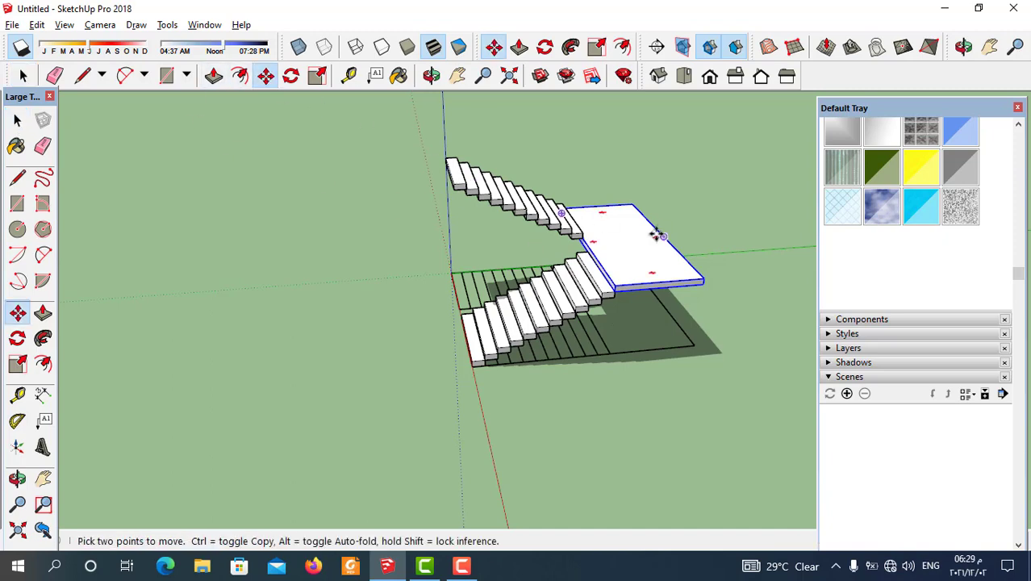
{"action": "middle_click_drag", "start_coordinate": [656, 230], "coordinate": [97, 319]}
{"action": "middle_click_drag", "start_coordinate": [629, 386], "coordinate": [138, 318]}
{"action": "scroll", "coordinate": [242, 328], "scroll_direction": "up", "scroll_amount": 4}
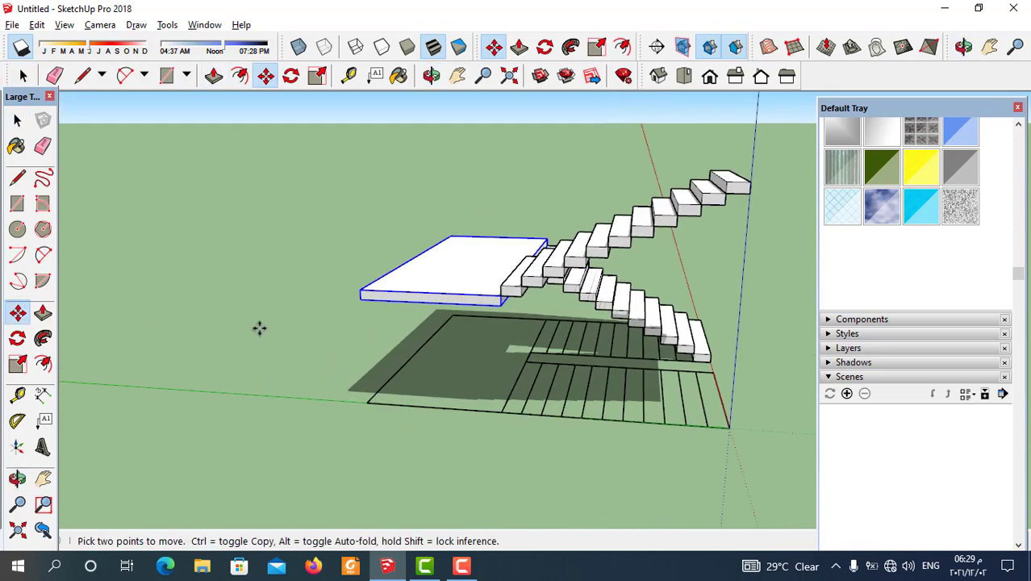
{"action": "left_click", "coordinate": [368, 297]}
{"action": "scroll", "coordinate": [243, 398], "scroll_direction": "down", "scroll_amount": 3}
{"action": "scroll", "coordinate": [615, 286], "scroll_direction": "up", "scroll_amount": 4}
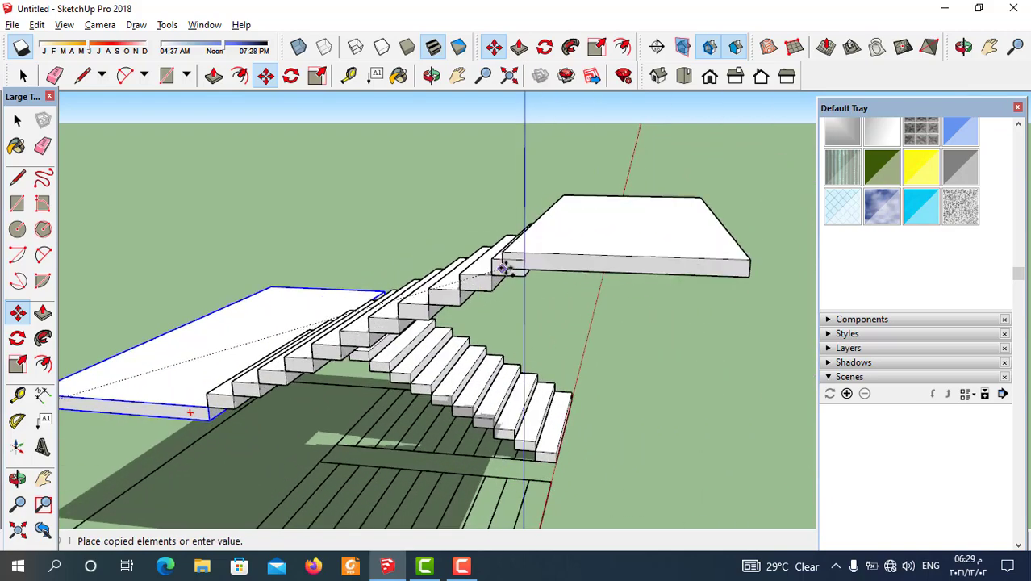
{"action": "left_click", "coordinate": [533, 258]}
{"action": "middle_click_drag", "start_coordinate": [533, 259], "coordinate": [143, 412]}
{"action": "scroll", "coordinate": [606, 286], "scroll_direction": "down", "scroll_amount": 3}
{"action": "middle_click_drag", "start_coordinate": [569, 392], "coordinate": [509, 347]}
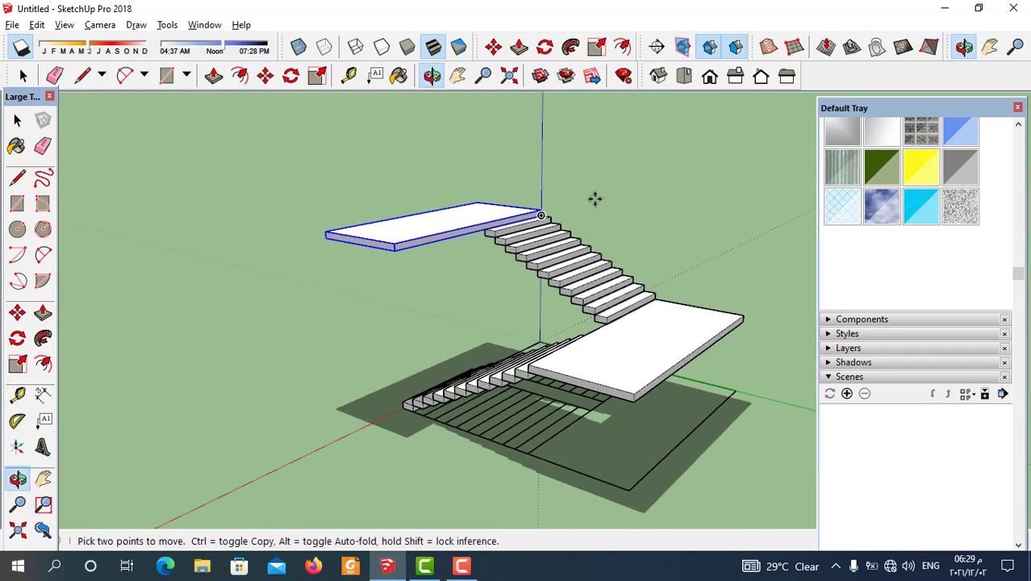
{"action": "middle_click_drag", "start_coordinate": [588, 229], "coordinate": [624, 346]}
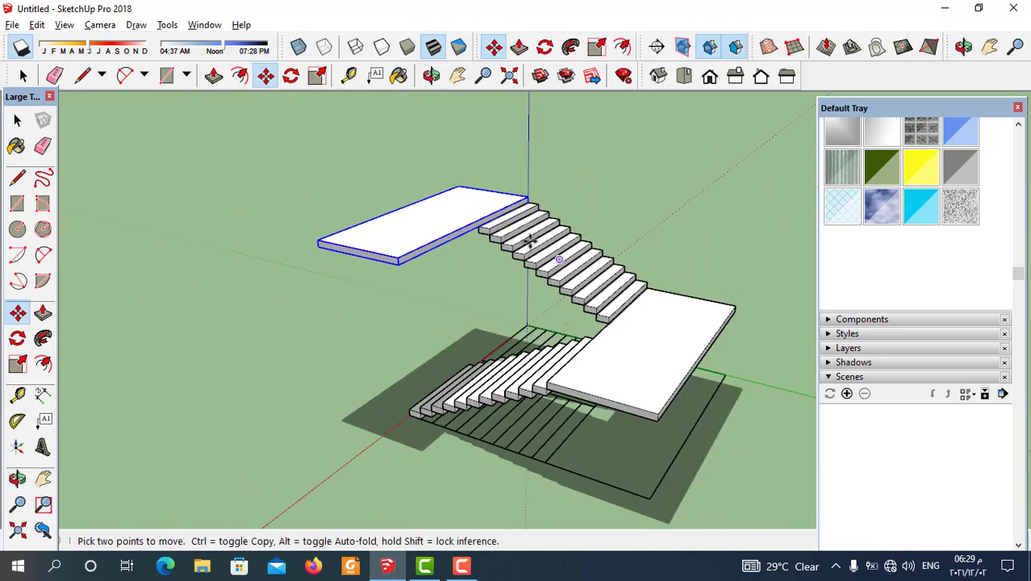
Step: Clear the upper landing's selection and examine the stepped undersides of both flights from the side
{"action": "middle_click_drag", "start_coordinate": [603, 284], "coordinate": [534, 352]}
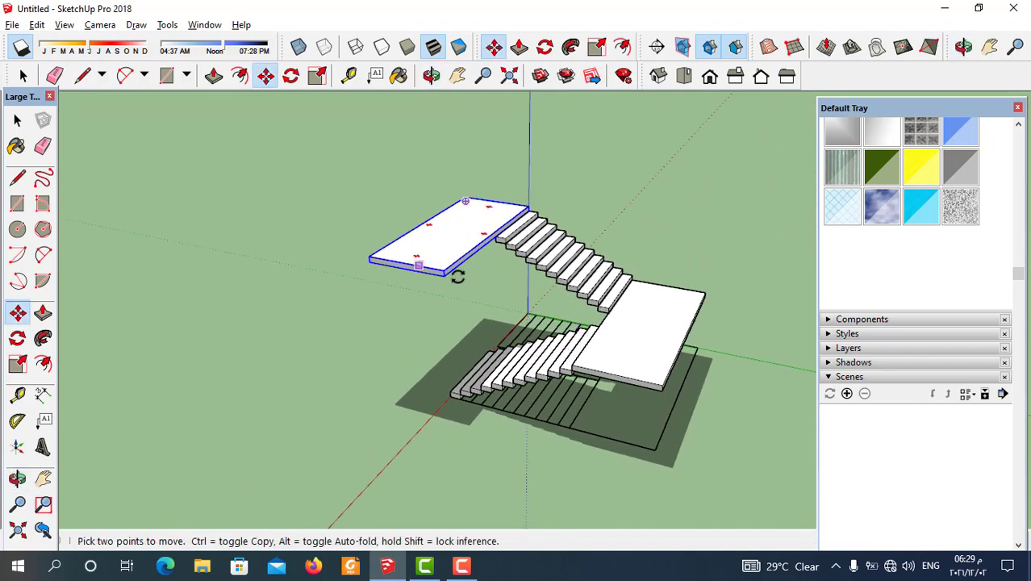
{"action": "scroll", "coordinate": [493, 347], "scroll_direction": "down", "scroll_amount": 1}
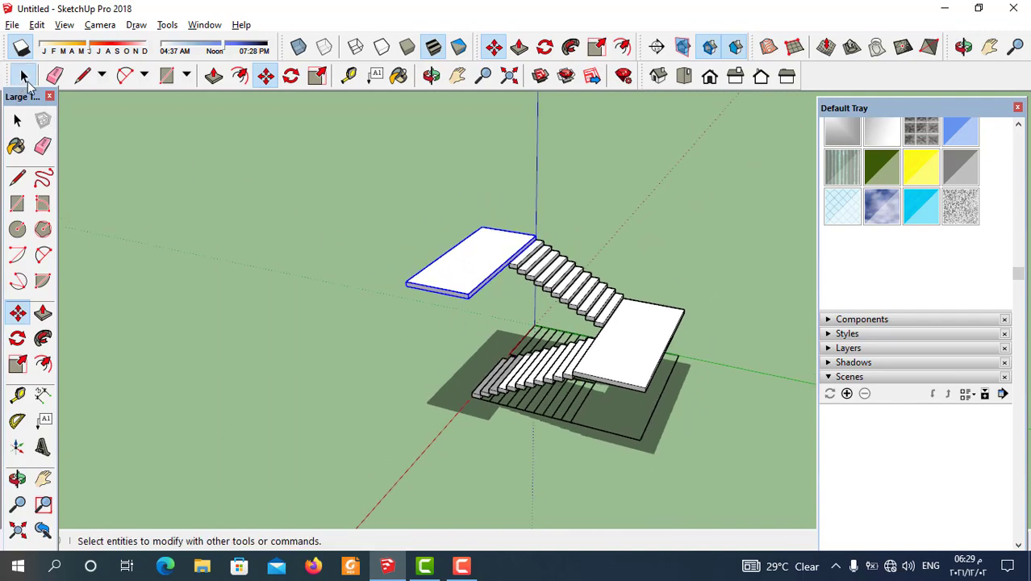
{"action": "left_click", "coordinate": [18, 119]}
{"action": "middle_click_drag", "start_coordinate": [633, 435], "coordinate": [618, 351]}
{"action": "scroll", "coordinate": [605, 321], "scroll_direction": "up", "scroll_amount": 5}
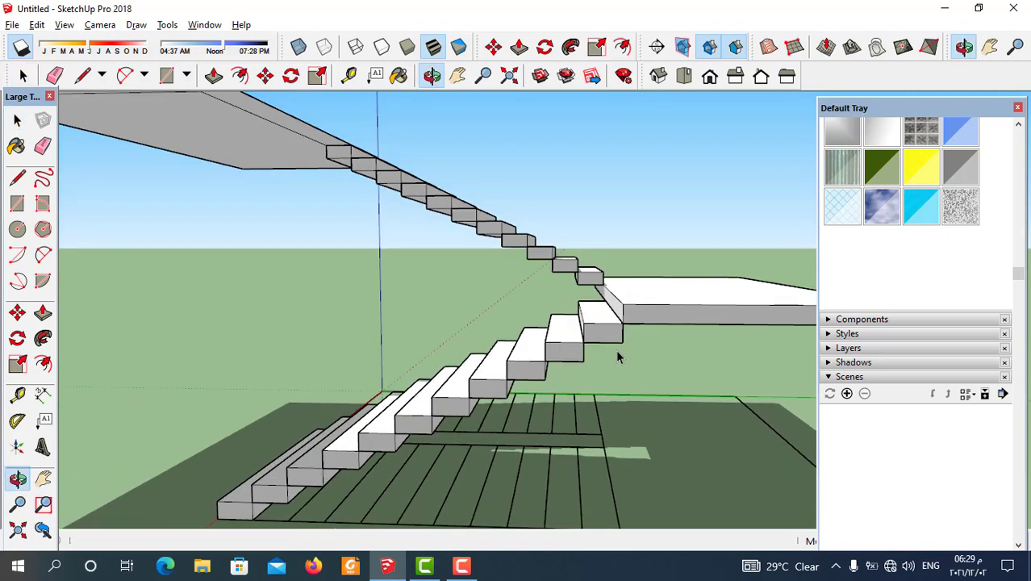
{"action": "scroll", "coordinate": [613, 356], "scroll_direction": "up", "scroll_amount": 2}
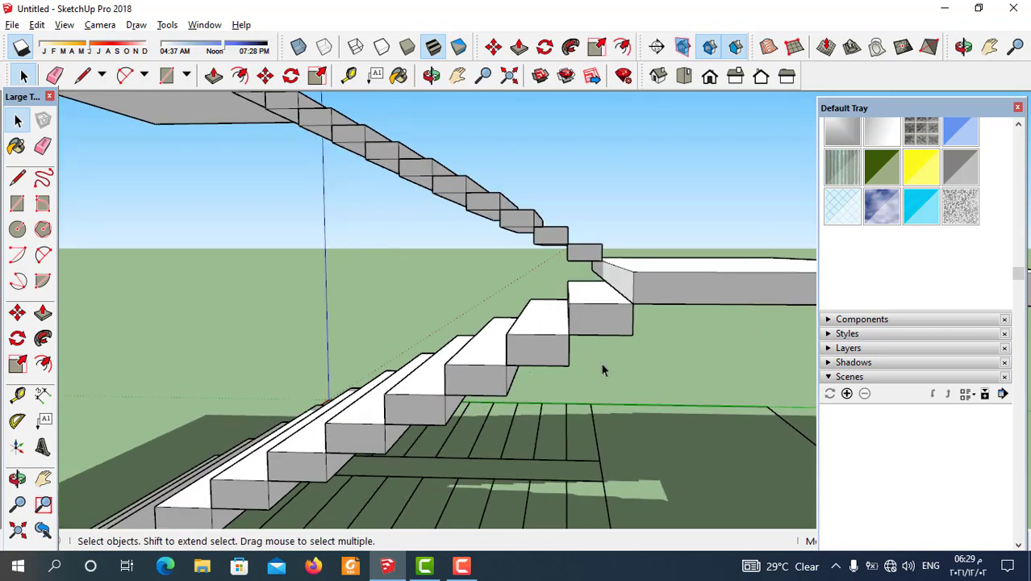
{"action": "scroll", "coordinate": [575, 368], "scroll_direction": "down", "scroll_amount": 2}
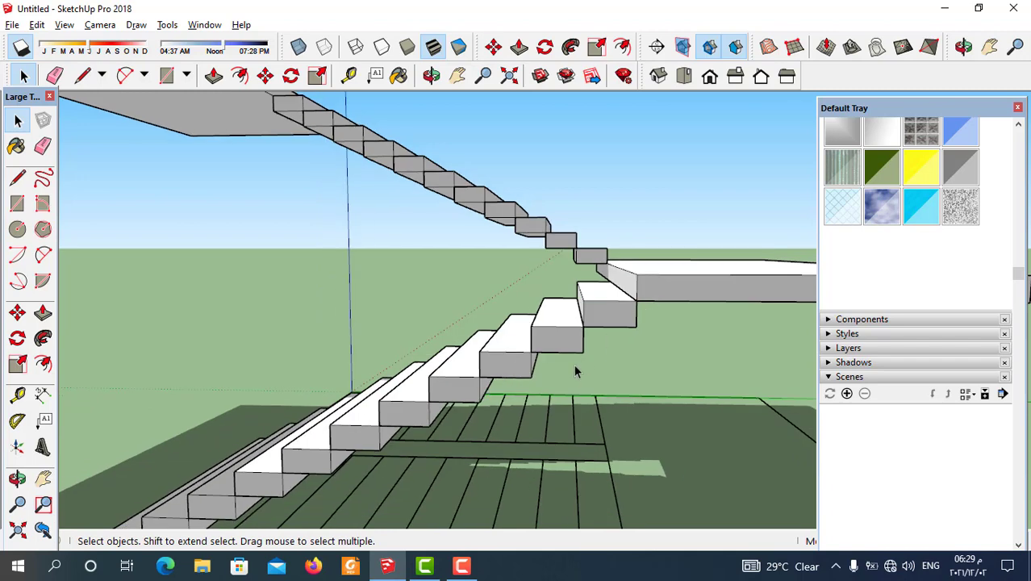
Step: Draw a diagonal line from the second step's lower back corner to the first step's lower back corner, closing a triangle
{"action": "middle_click_drag", "start_coordinate": [575, 368], "coordinate": [617, 295]}
{"action": "scroll", "coordinate": [411, 409], "scroll_direction": "up", "scroll_amount": 2}
{"action": "middle_click_drag", "start_coordinate": [412, 409], "coordinate": [304, 468]}
{"action": "scroll", "coordinate": [304, 469], "scroll_direction": "up", "scroll_amount": 5}
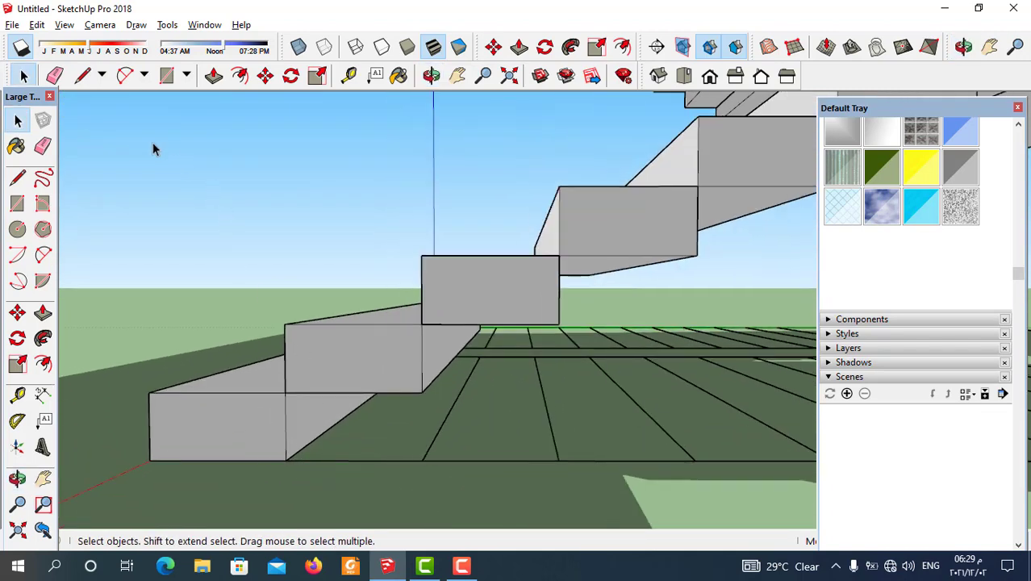
{"action": "left_click", "coordinate": [82, 75]}
{"action": "scroll", "coordinate": [291, 456], "scroll_direction": "up", "scroll_amount": 1}
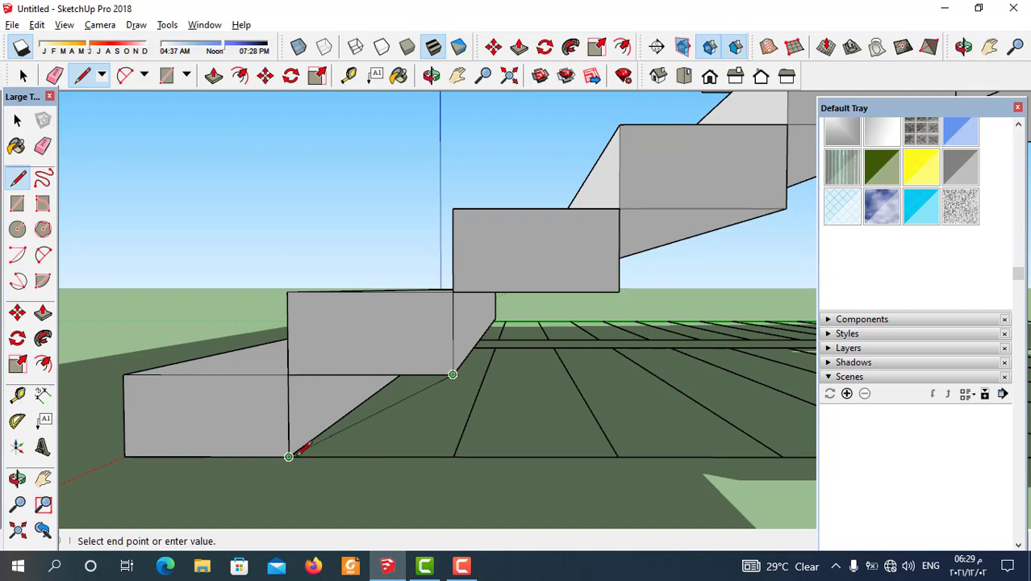
{"action": "left_click", "coordinate": [289, 457]}
{"action": "scroll", "coordinate": [409, 359], "scroll_direction": "down", "scroll_amount": 1}
{"action": "left_click", "coordinate": [22, 78]}
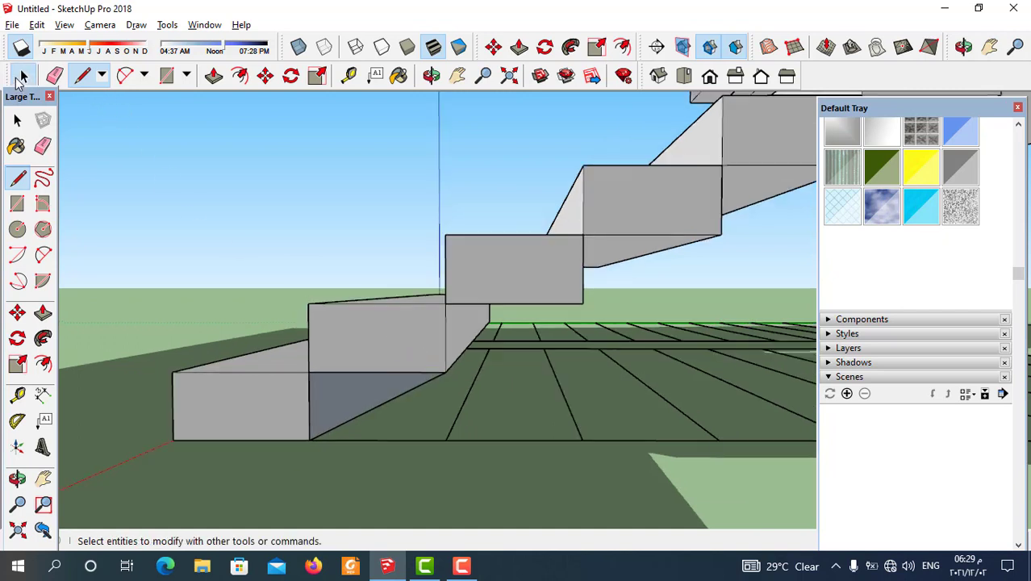
Step: Make the triangular face under the second step a group and reverse the face inside it
{"action": "right_click", "coordinate": [346, 393]}
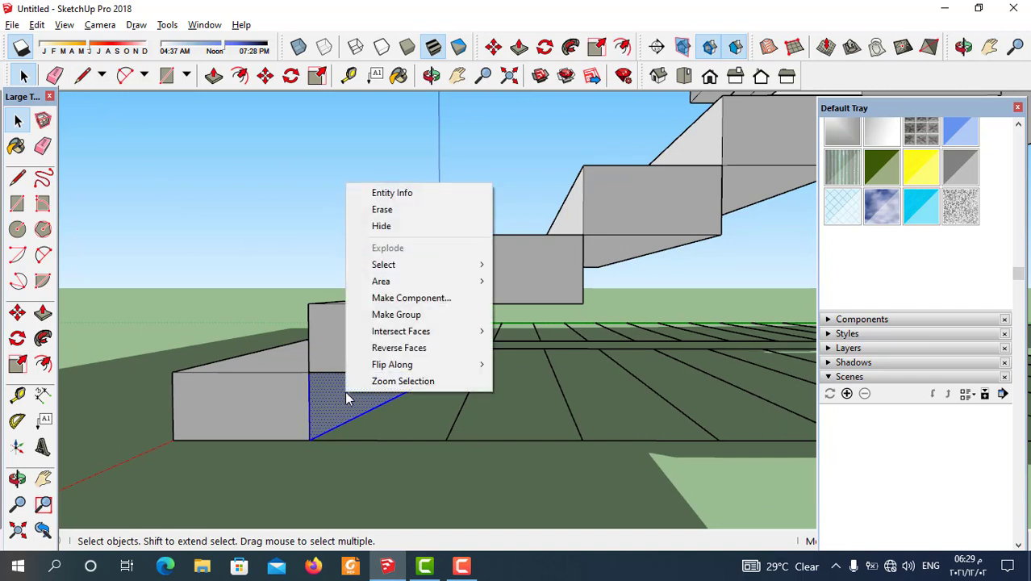
{"action": "left_click", "coordinate": [396, 314]}
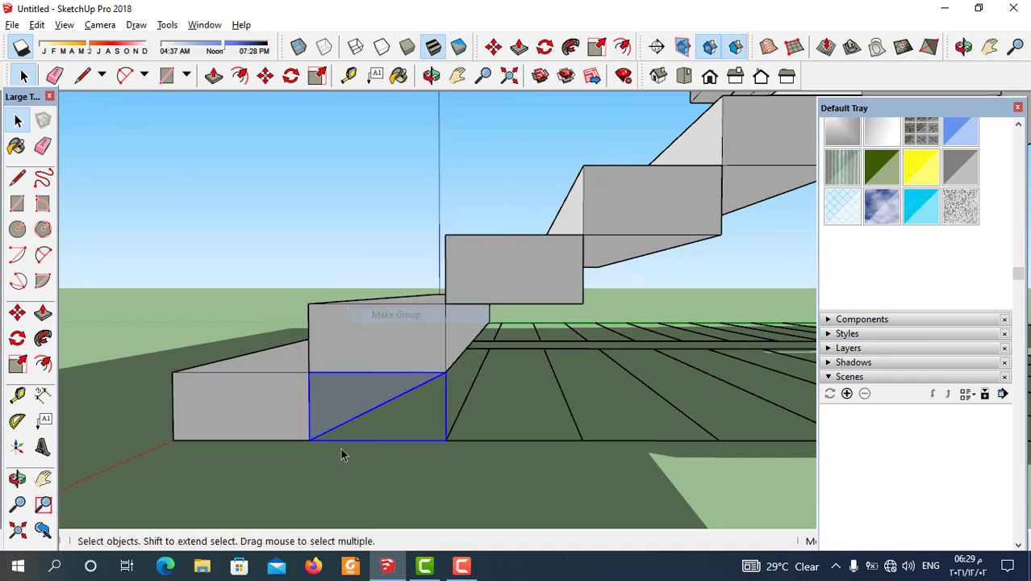
{"action": "double_click", "coordinate": [351, 413]}
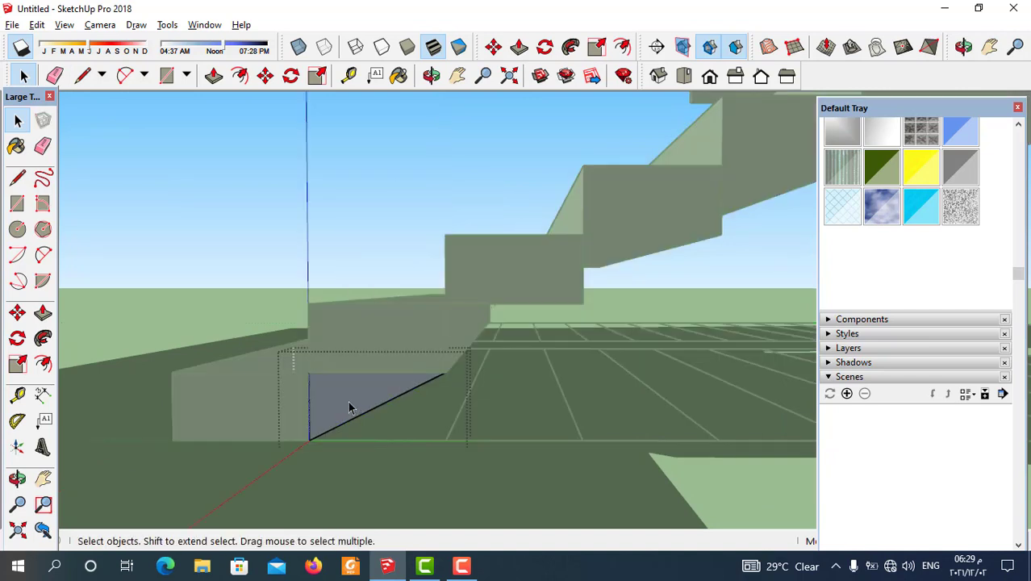
{"action": "right_click", "coordinate": [349, 408]}
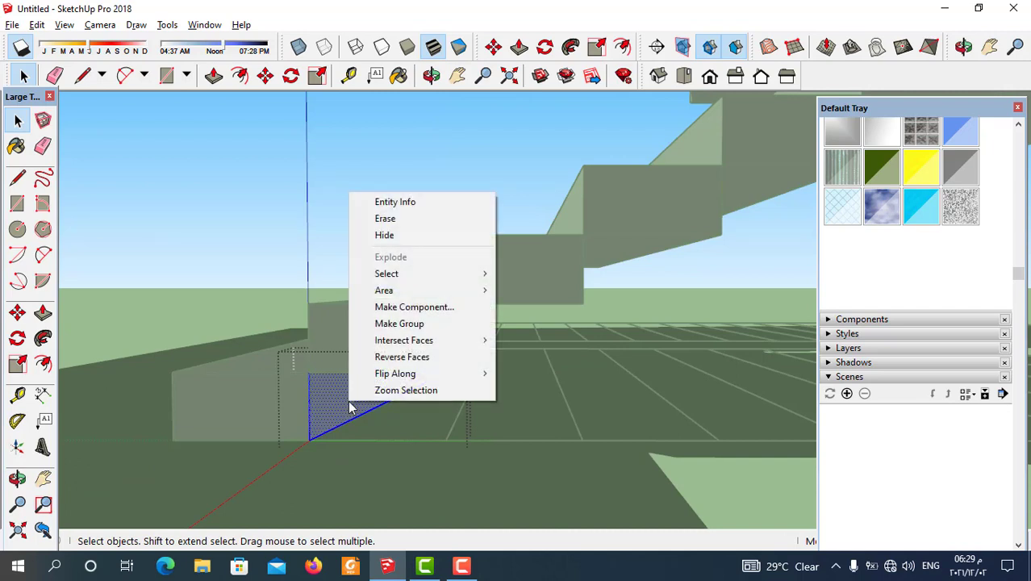
{"action": "left_click", "coordinate": [375, 356]}
{"action": "left_click", "coordinate": [234, 450]}
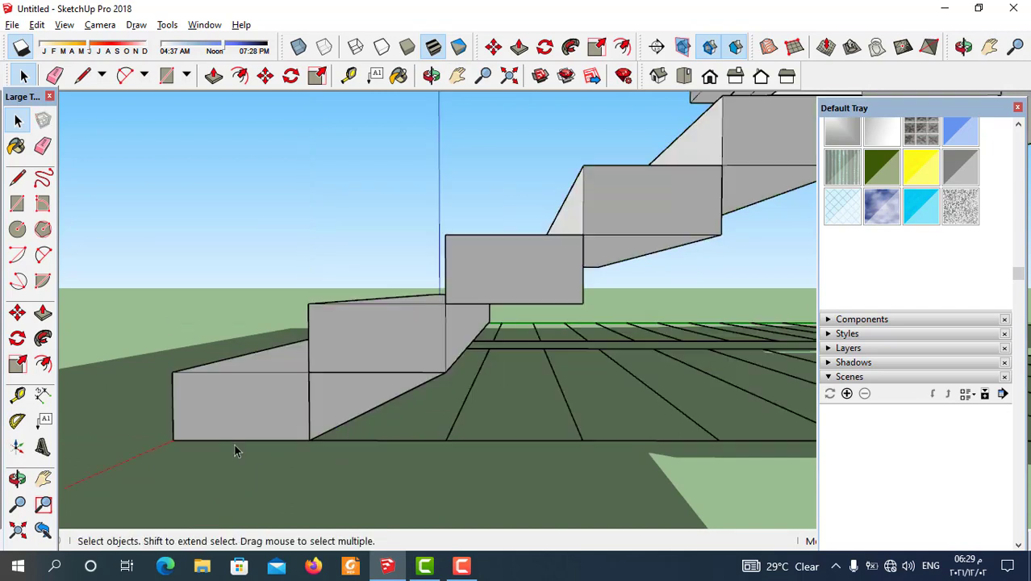
Step: Extrude the grouped triangle with Push/Pull to the far side of the flight, forming a full-width wedge, and close the group
{"action": "double_click", "coordinate": [364, 400]}
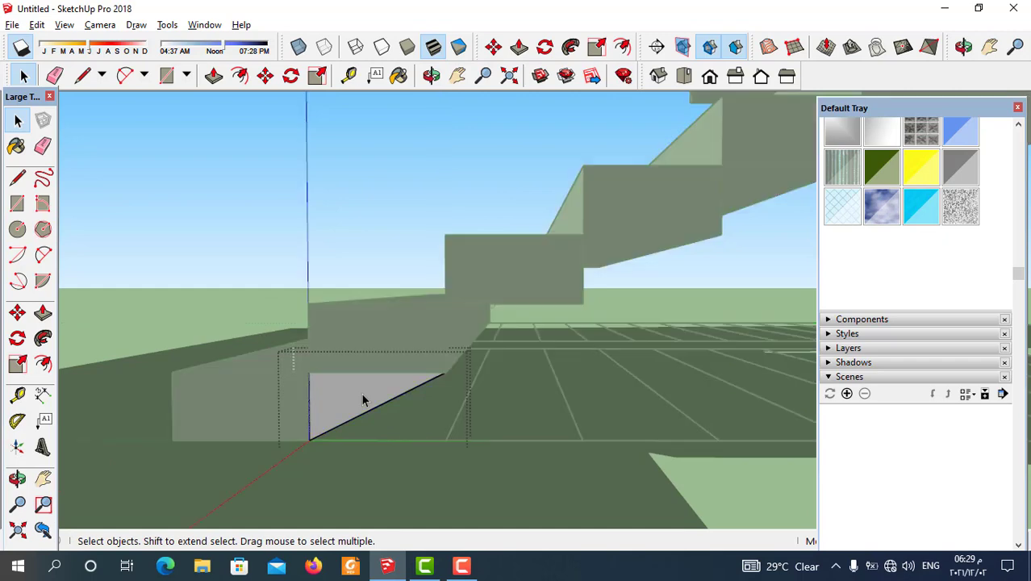
{"action": "left_click", "coordinate": [214, 75]}
{"action": "left_click", "coordinate": [379, 396]}
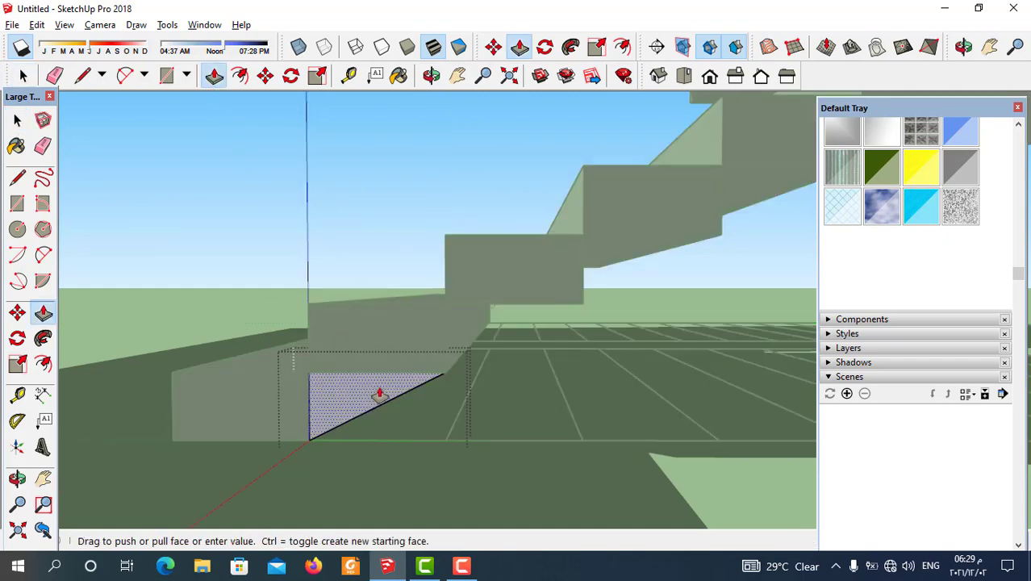
{"action": "middle_click_drag", "start_coordinate": [448, 390], "coordinate": [541, 374]}
{"action": "scroll", "coordinate": [587, 332], "scroll_direction": "up", "scroll_amount": 4}
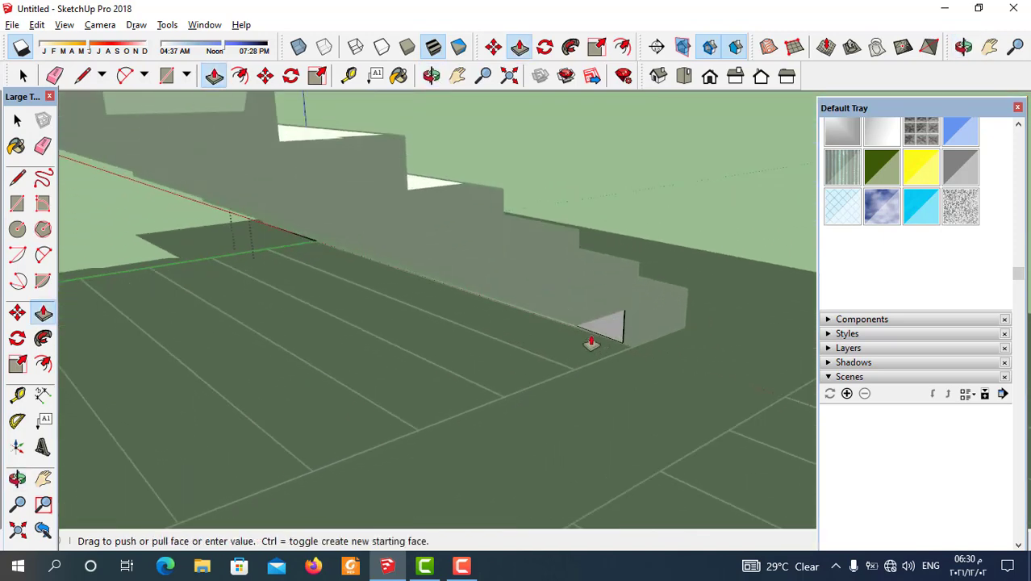
{"action": "left_click", "coordinate": [572, 325]}
{"action": "scroll", "coordinate": [549, 343], "scroll_direction": "down", "scroll_amount": 3}
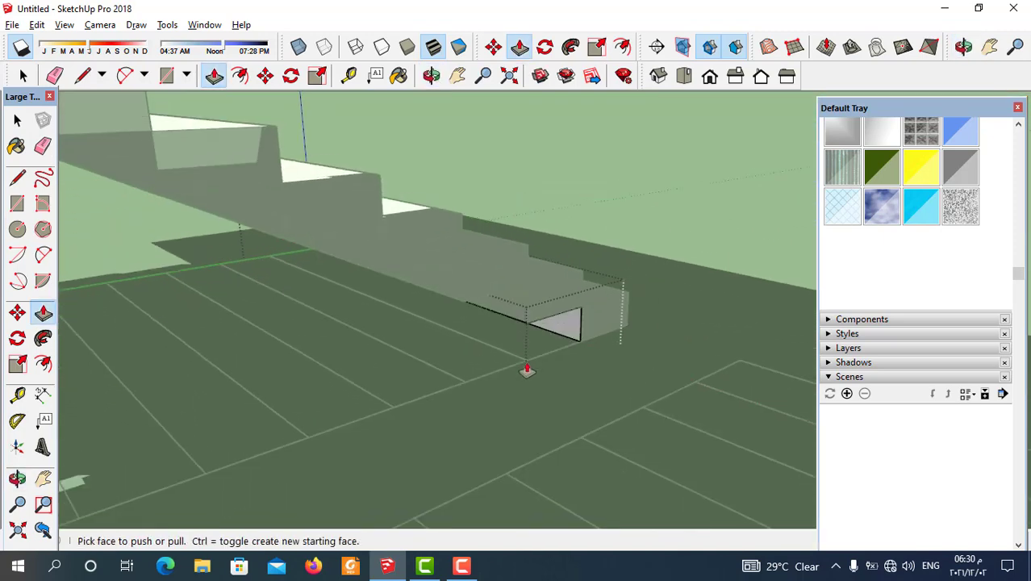
{"action": "middle_click_drag", "start_coordinate": [527, 369], "coordinate": [358, 344]}
{"action": "left_click", "coordinate": [25, 75]}
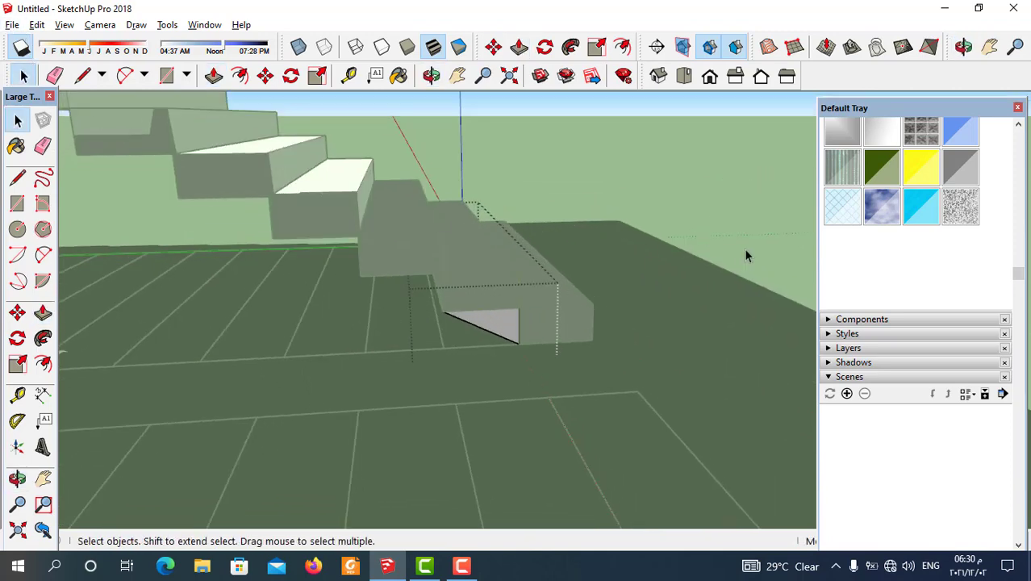
{"action": "left_click", "coordinate": [769, 230]}
Step: Copy the wedge from corner to corner up the first flight, placing copies under the third and fourth steps
{"action": "scroll", "coordinate": [527, 341], "scroll_direction": "down", "scroll_amount": 3}
{"action": "scroll", "coordinate": [516, 326], "scroll_direction": "up", "scroll_amount": 2}
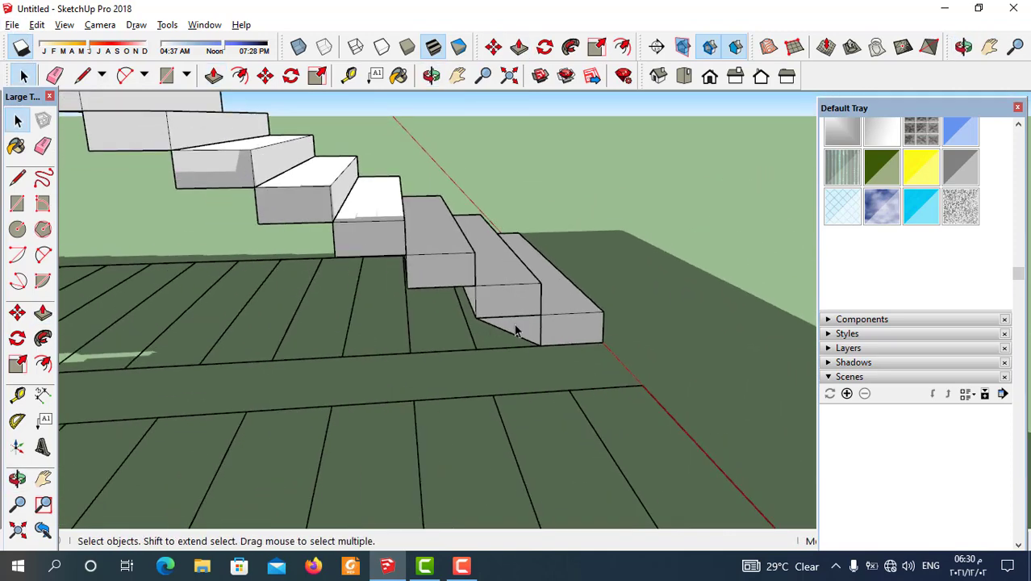
{"action": "left_click", "coordinate": [266, 75]}
{"action": "scroll", "coordinate": [524, 323], "scroll_direction": "up", "scroll_amount": 2}
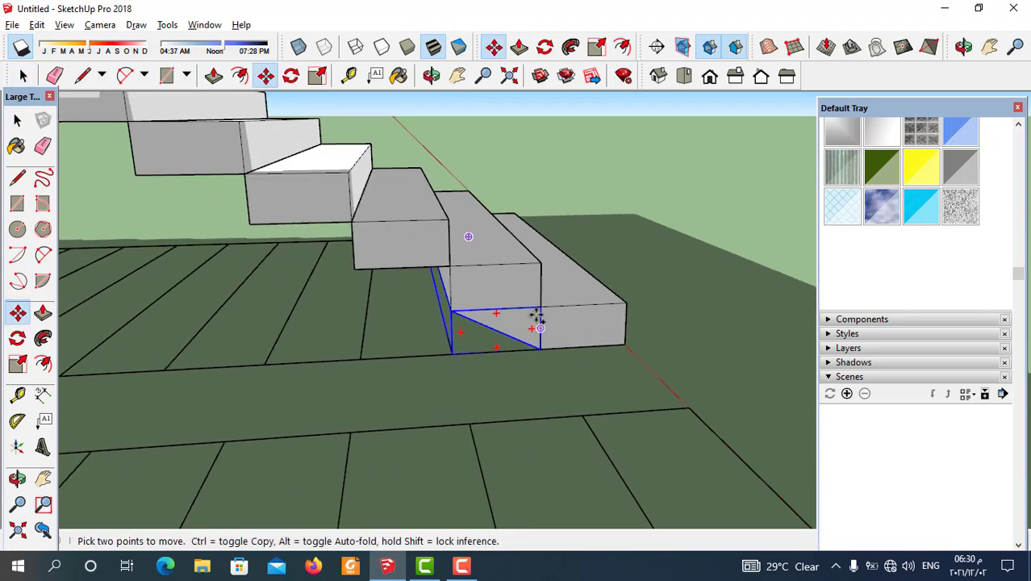
{"action": "left_click", "coordinate": [540, 308]}
{"action": "key", "text": "ctrl"}
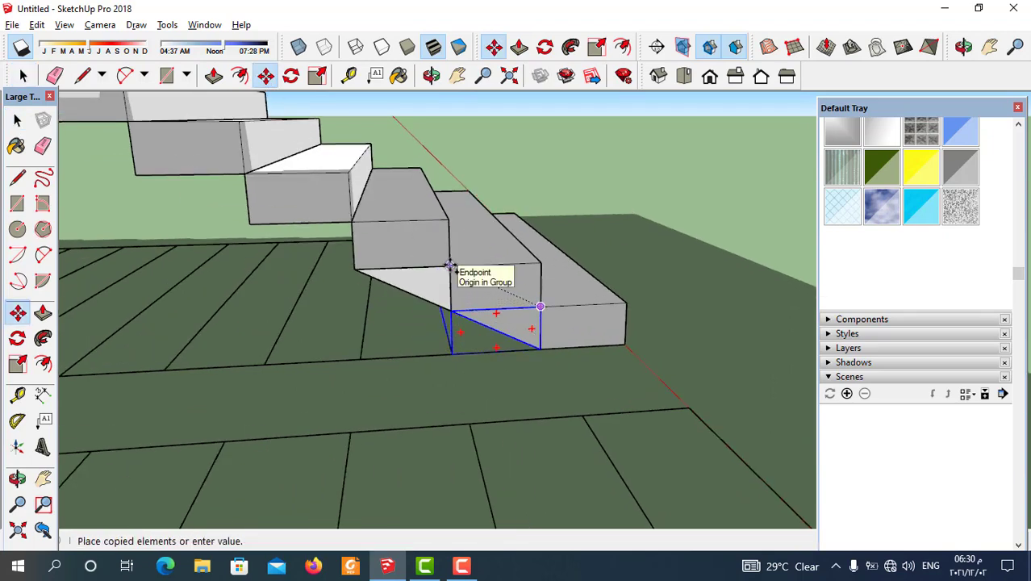
{"action": "left_click", "coordinate": [452, 267]}
{"action": "middle_click_drag", "start_coordinate": [540, 347], "coordinate": [480, 317]}
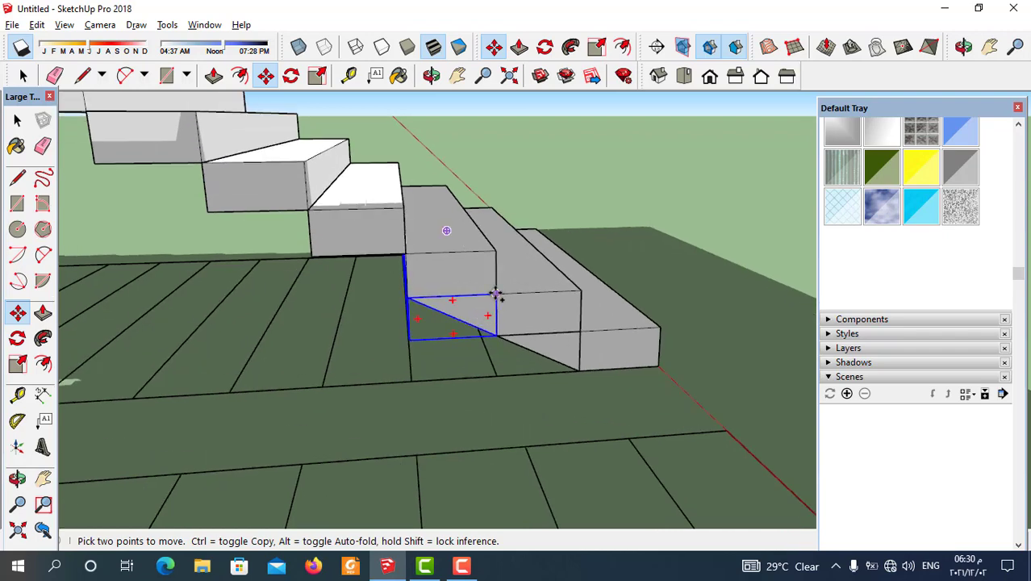
{"action": "key", "text": "ctrl"}
{"action": "left_click", "coordinate": [495, 294]}
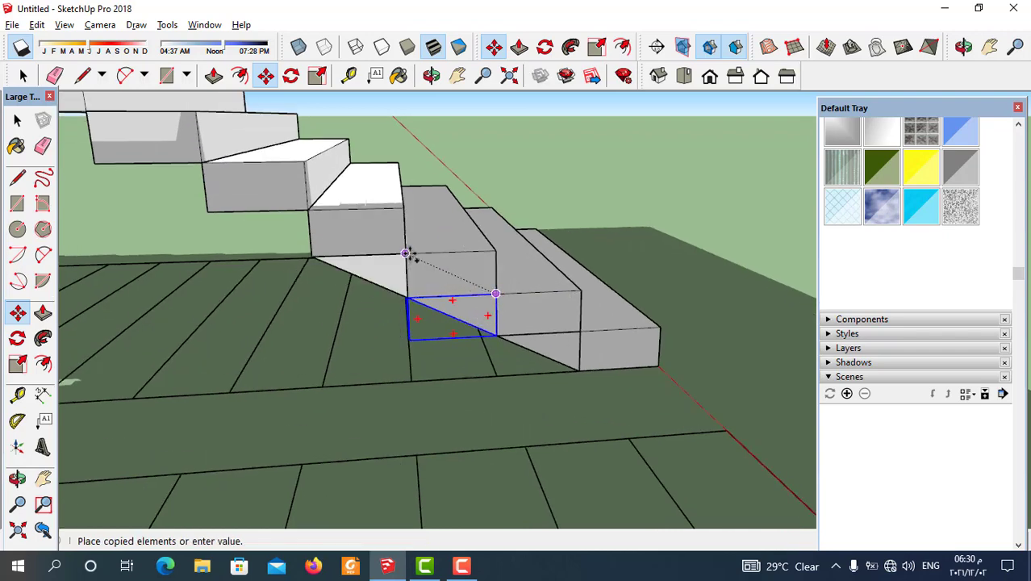
{"action": "left_click", "coordinate": [406, 255]}
Step: Continue copying the wedge corner to corner under the fifth, sixth and seventh steps of the first flight
{"action": "left_click", "coordinate": [406, 255]}
{"action": "scroll", "coordinate": [517, 371], "scroll_direction": "down", "scroll_amount": 2}
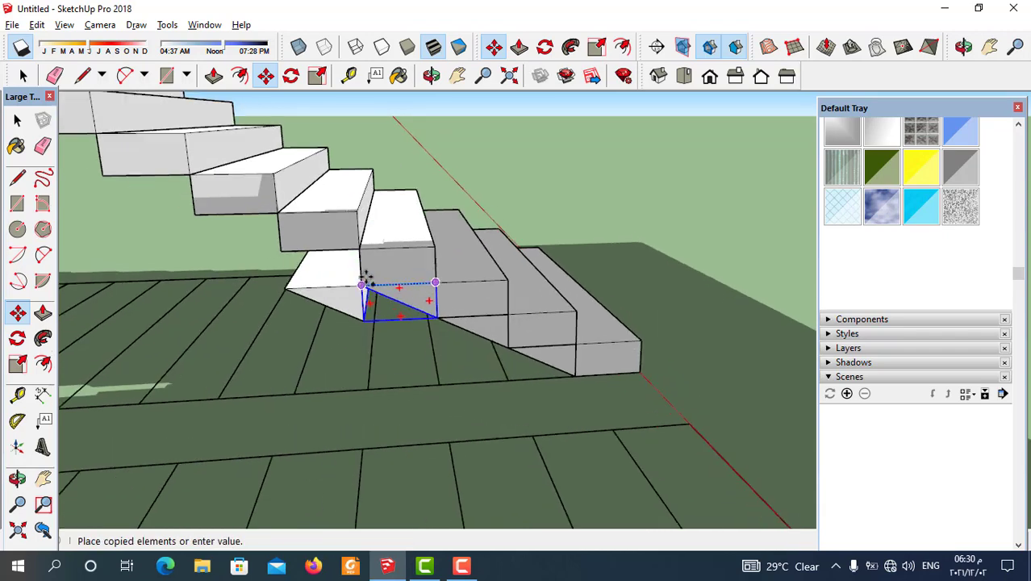
{"action": "scroll", "coordinate": [367, 279], "scroll_direction": "up", "scroll_amount": 2}
{"action": "left_click", "coordinate": [360, 244]}
{"action": "scroll", "coordinate": [368, 251], "scroll_direction": "down", "scroll_amount": 3}
{"action": "scroll", "coordinate": [410, 287], "scroll_direction": "up", "scroll_amount": 4}
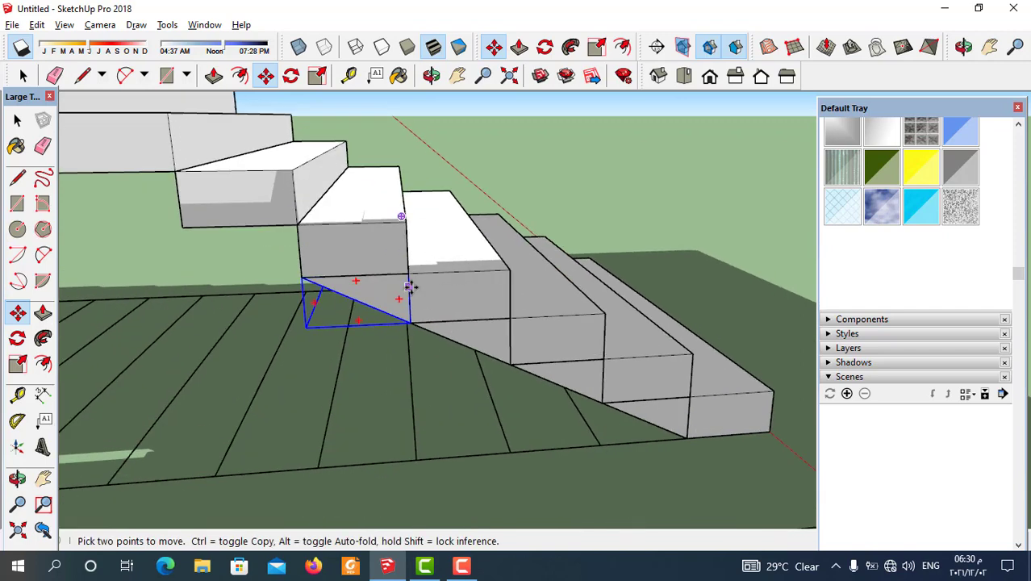
{"action": "left_click", "coordinate": [408, 273]}
{"action": "scroll", "coordinate": [507, 345], "scroll_direction": "down", "scroll_amount": 1}
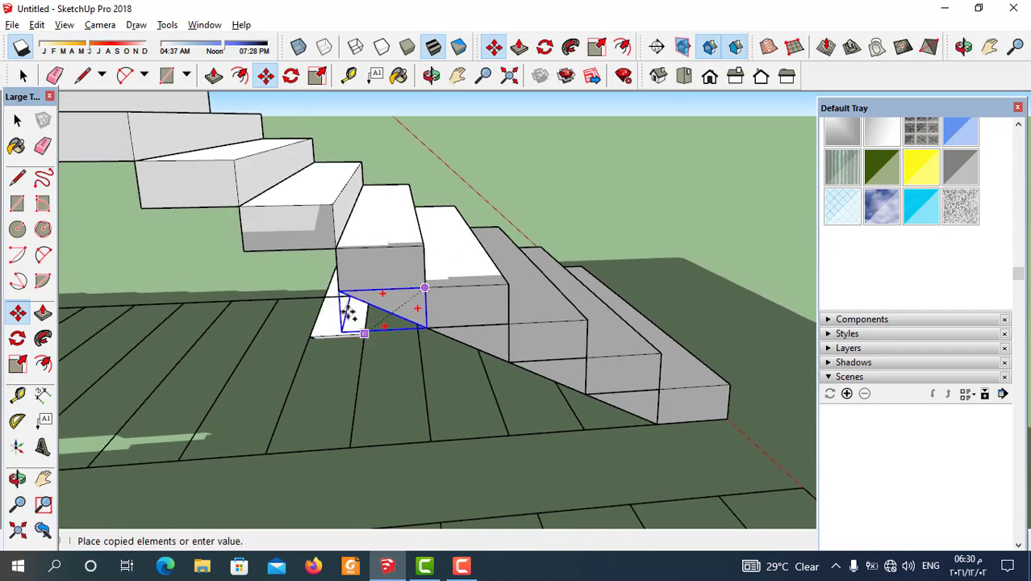
{"action": "left_click", "coordinate": [338, 248]}
{"action": "scroll", "coordinate": [446, 302], "scroll_direction": "down", "scroll_amount": 3}
{"action": "scroll", "coordinate": [425, 279], "scroll_direction": "up", "scroll_amount": 3}
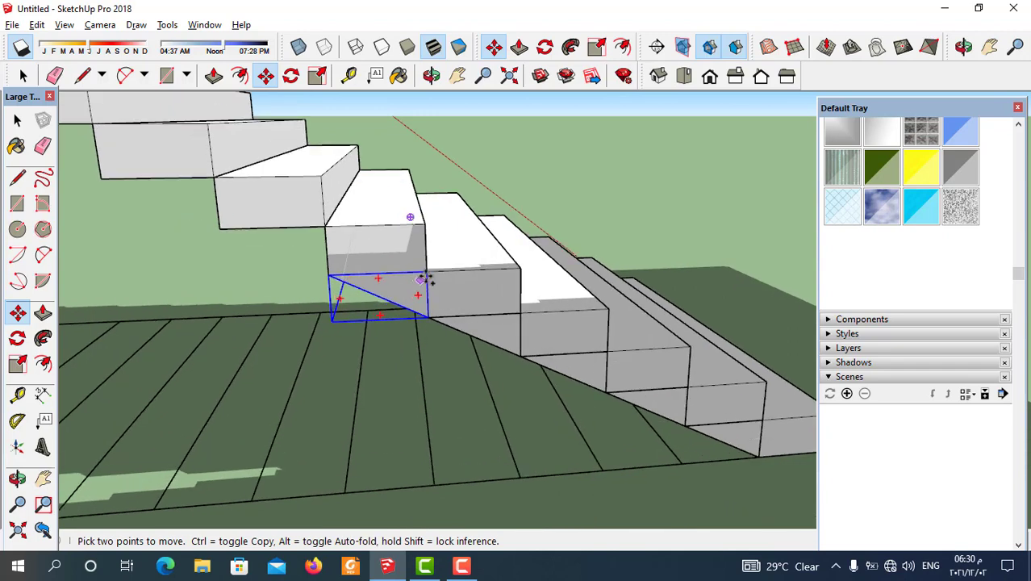
{"action": "left_click", "coordinate": [428, 274]}
{"action": "left_click", "coordinate": [288, 233]}
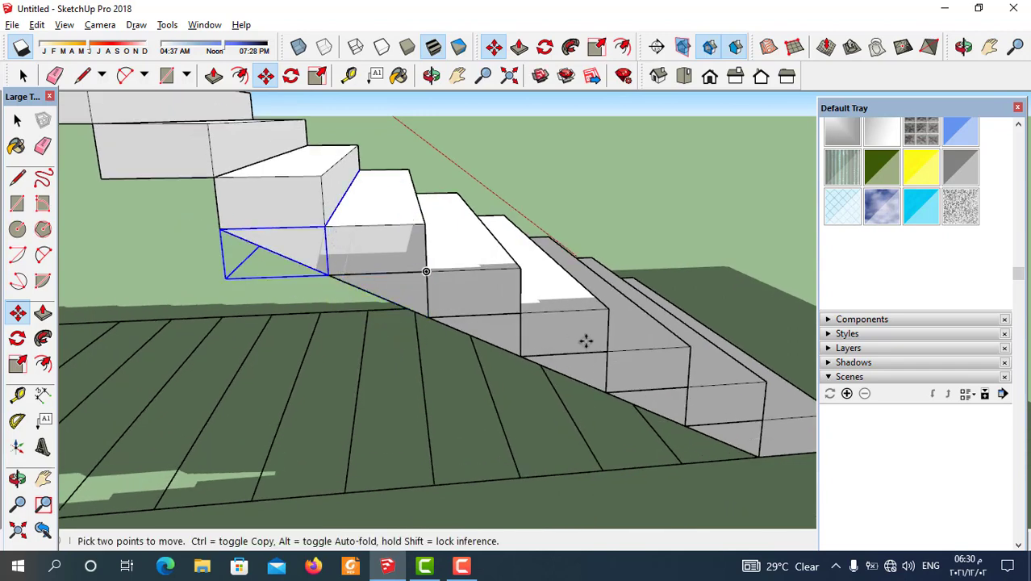
Step: Select the top four wedges and copy them together under the next four steps of the first flight
{"action": "scroll", "coordinate": [581, 342], "scroll_direction": "down", "scroll_amount": 2}
{"action": "scroll", "coordinate": [460, 311], "scroll_direction": "up", "scroll_amount": 2}
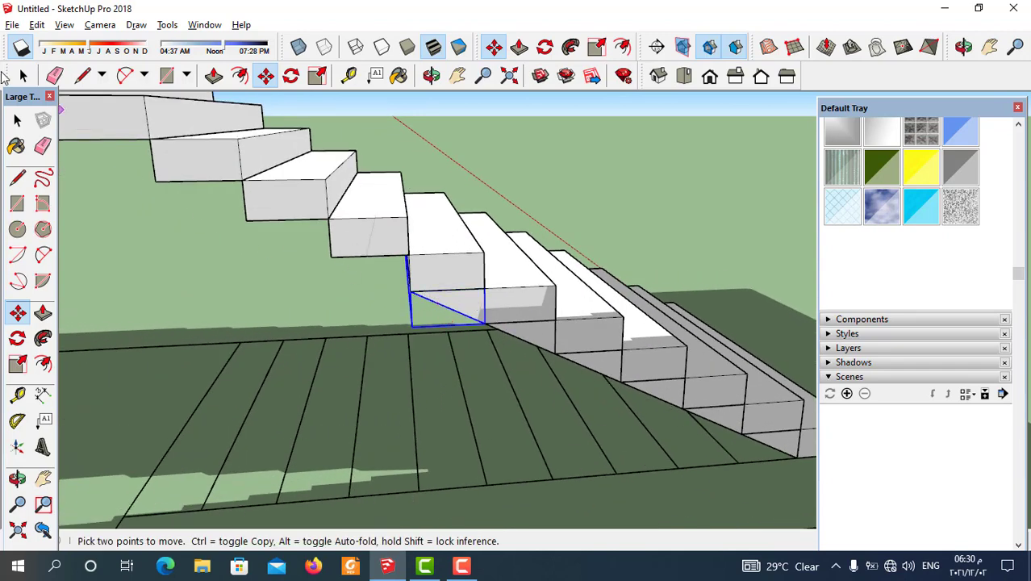
{"action": "left_click", "coordinate": [24, 75]}
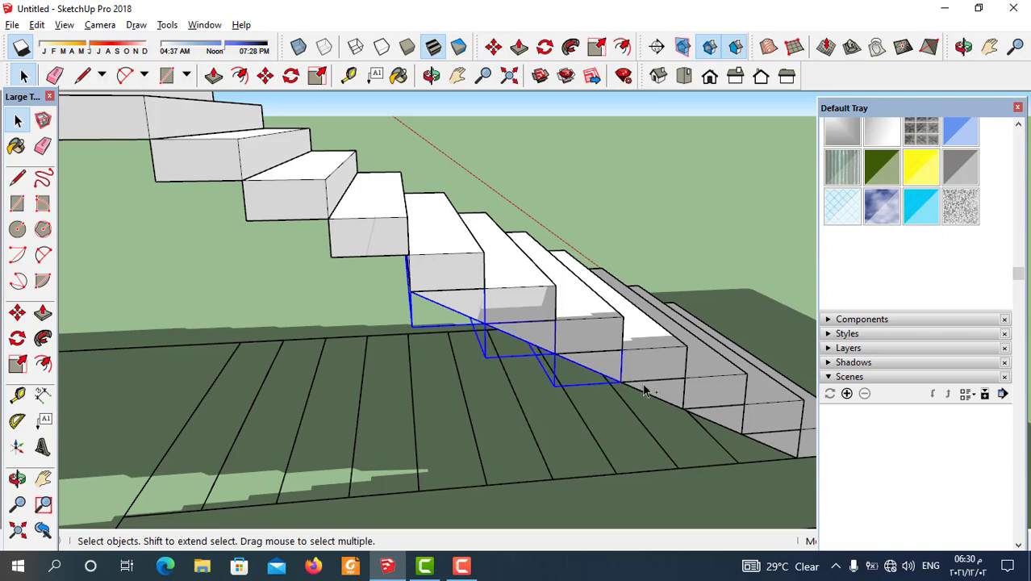
{"action": "left_click", "coordinate": [266, 75]}
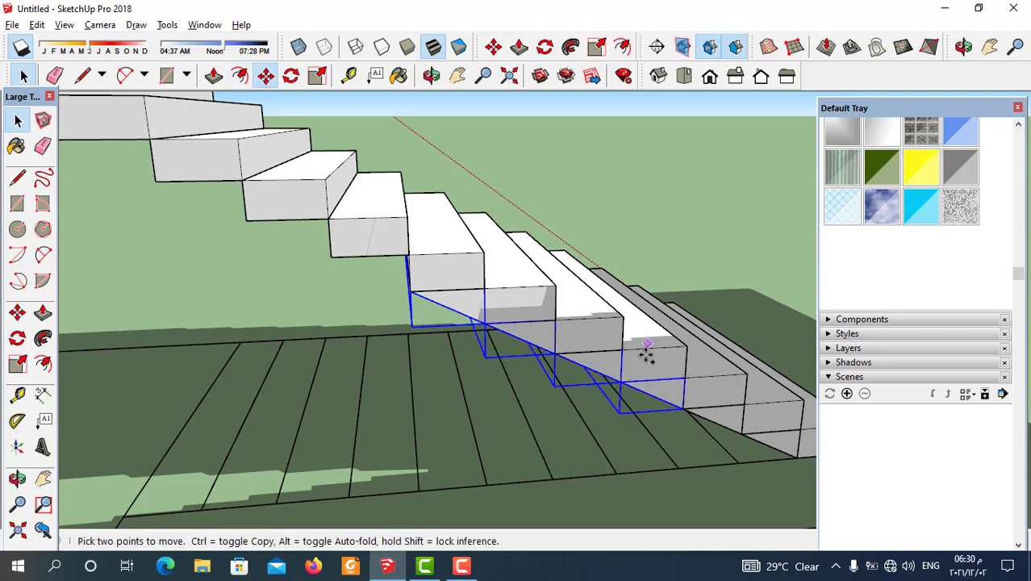
{"action": "left_click", "coordinate": [685, 378]}
{"action": "key", "text": "ctrl"}
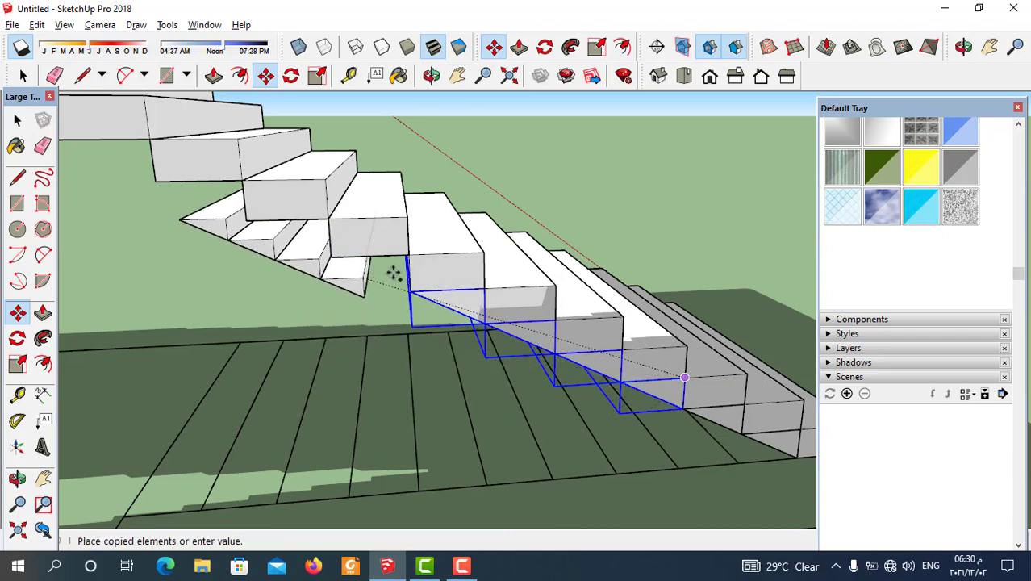
{"action": "left_click", "coordinate": [411, 255]}
{"action": "scroll", "coordinate": [474, 310], "scroll_direction": "down", "scroll_amount": 4}
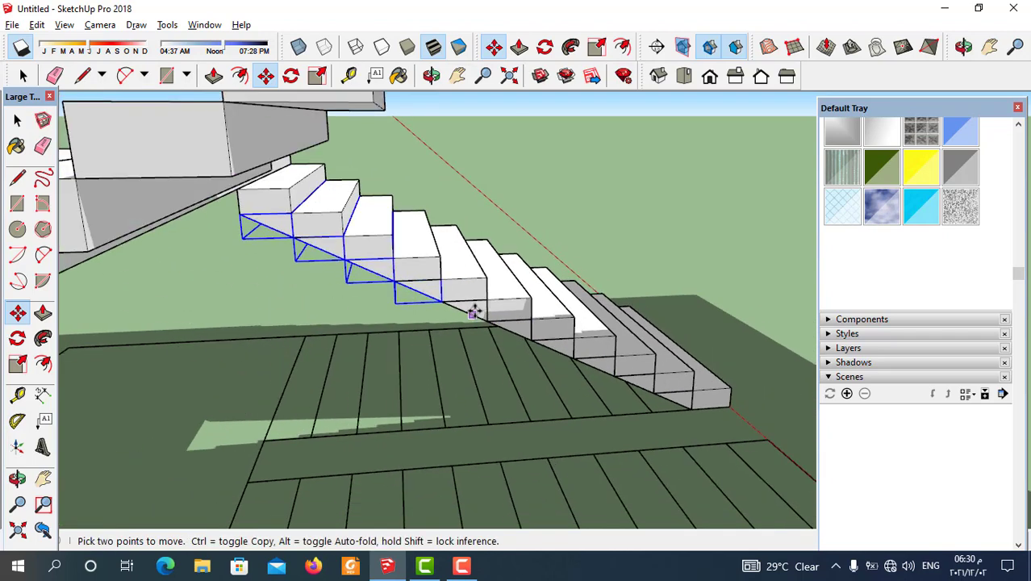
Step: Copy one wedge under the landing's edge, directly beyond the first flight's top step
{"action": "middle_click_drag", "start_coordinate": [371, 277], "coordinate": [323, 228]}
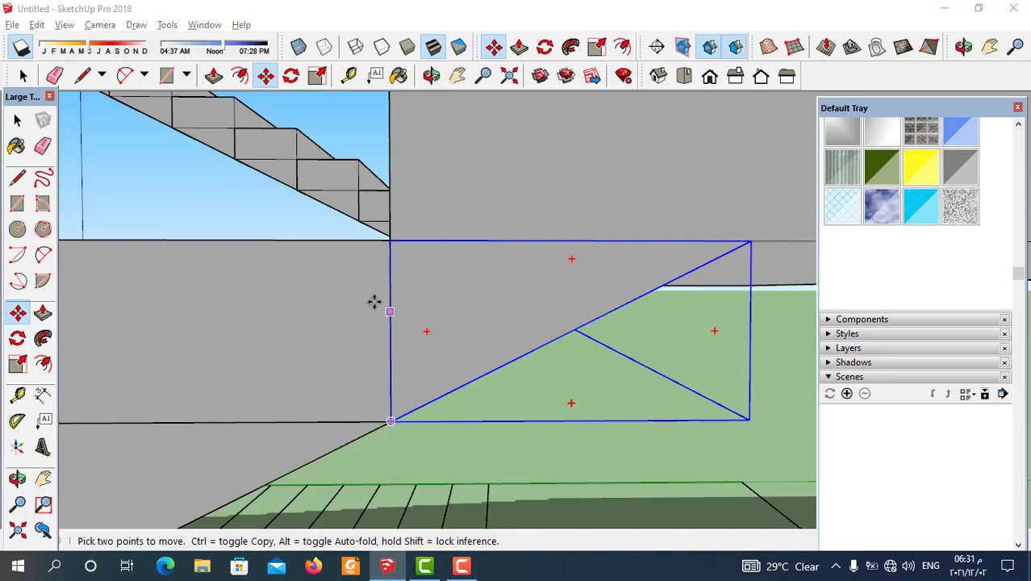
{"action": "scroll", "coordinate": [470, 336], "scroll_direction": "down", "scroll_amount": 9}
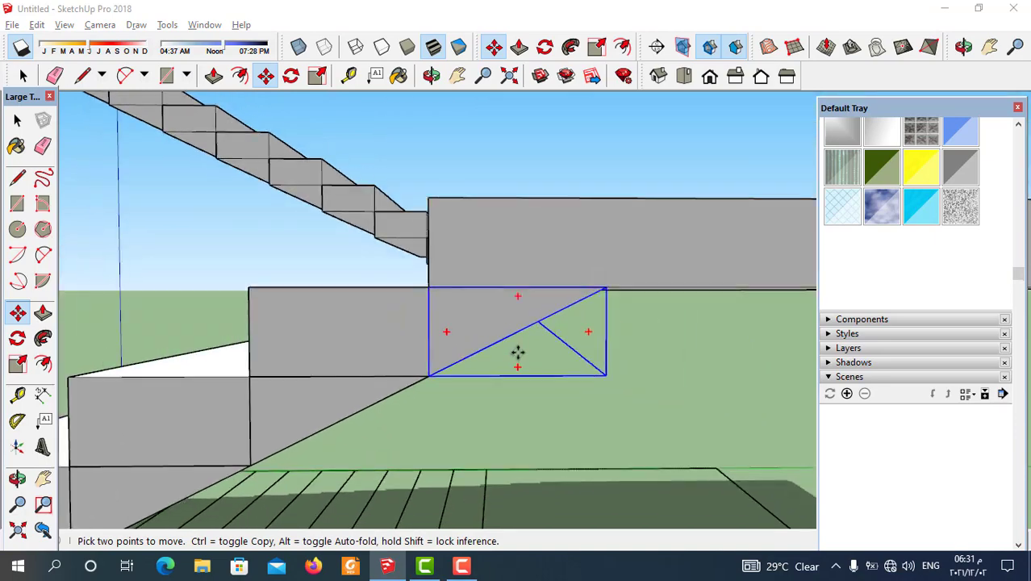
{"action": "middle_click_drag", "start_coordinate": [472, 380], "coordinate": [322, 339]}
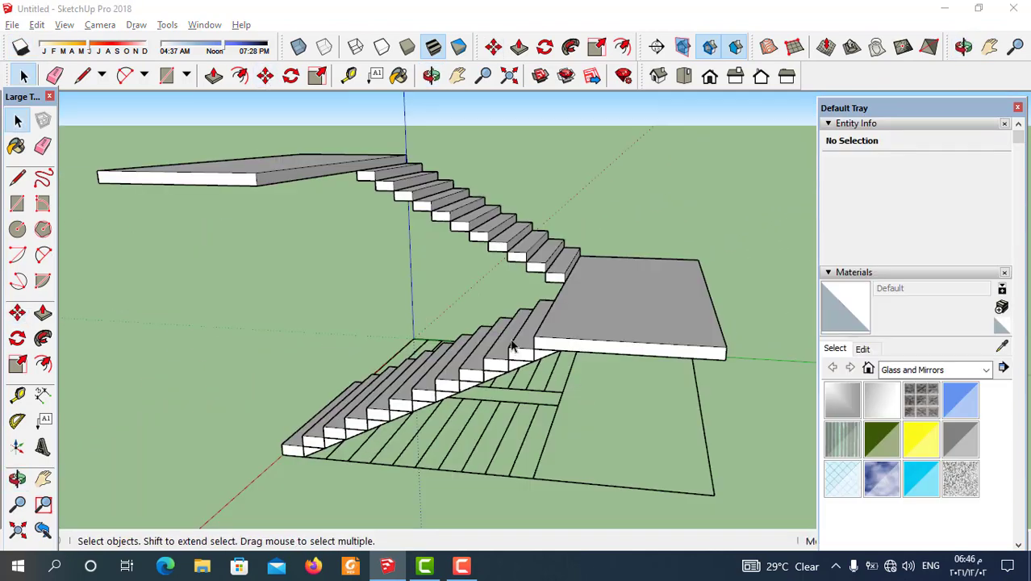
Step: Draw a diagonal line under the second flight's first step, joining its lower outer corner to the landing's bottom corner
{"action": "middle_click_drag", "start_coordinate": [510, 346], "coordinate": [334, 341]}
{"action": "scroll", "coordinate": [404, 333], "scroll_direction": "up", "scroll_amount": 5}
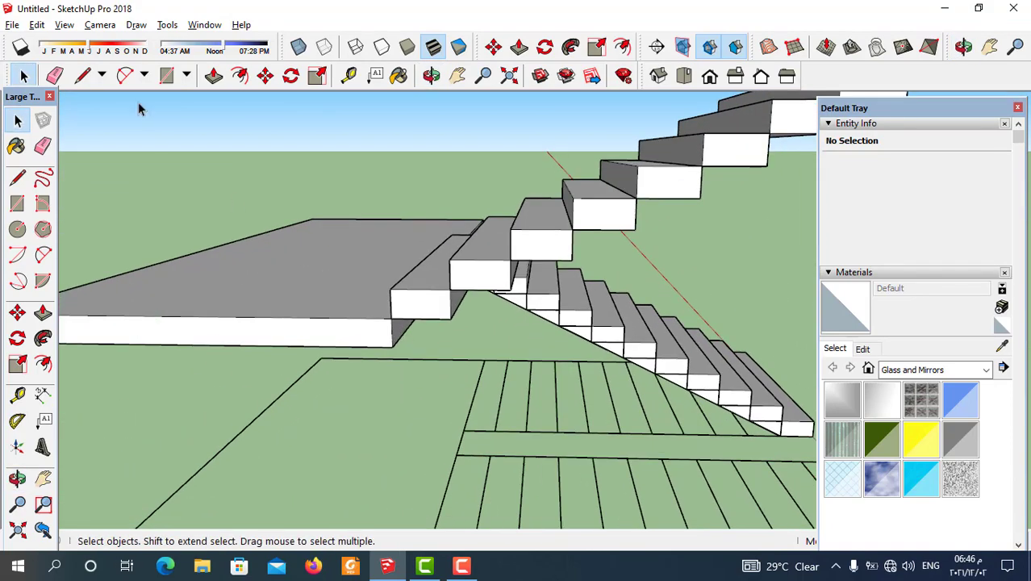
{"action": "left_click", "coordinate": [83, 75]}
{"action": "scroll", "coordinate": [389, 351], "scroll_direction": "up", "scroll_amount": 2}
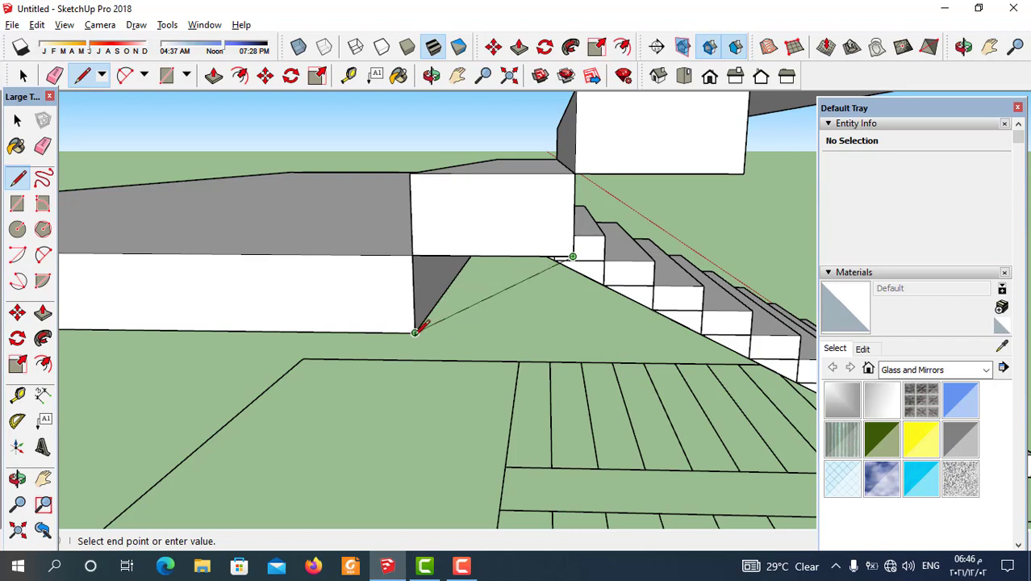
{"action": "left_click", "coordinate": [415, 332]}
{"action": "left_click", "coordinate": [17, 119]}
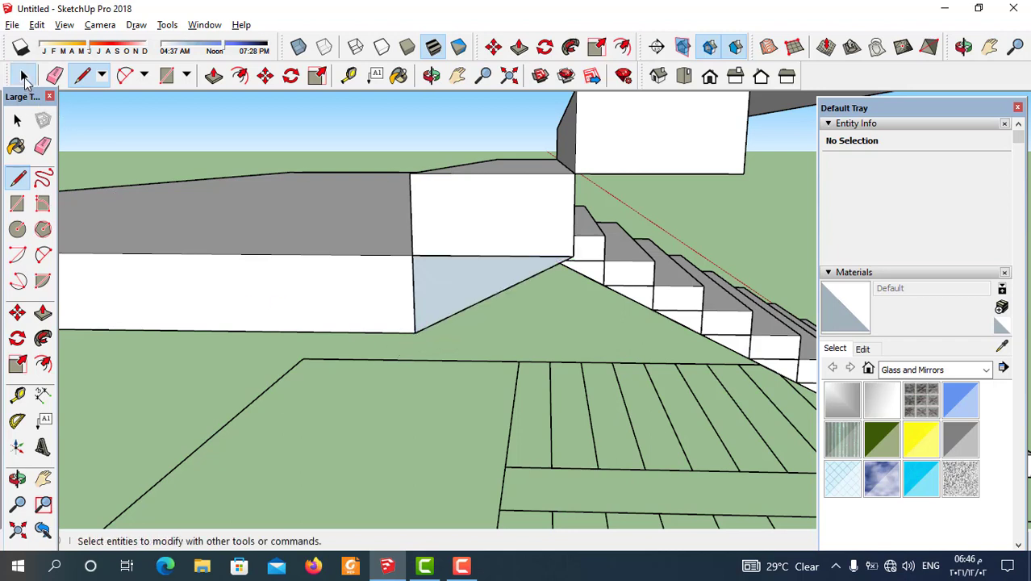
Step: Group the new triangular face with its edges under the second flight's first step
{"action": "double_click", "coordinate": [471, 297]}
{"action": "right_click", "coordinate": [471, 297]}
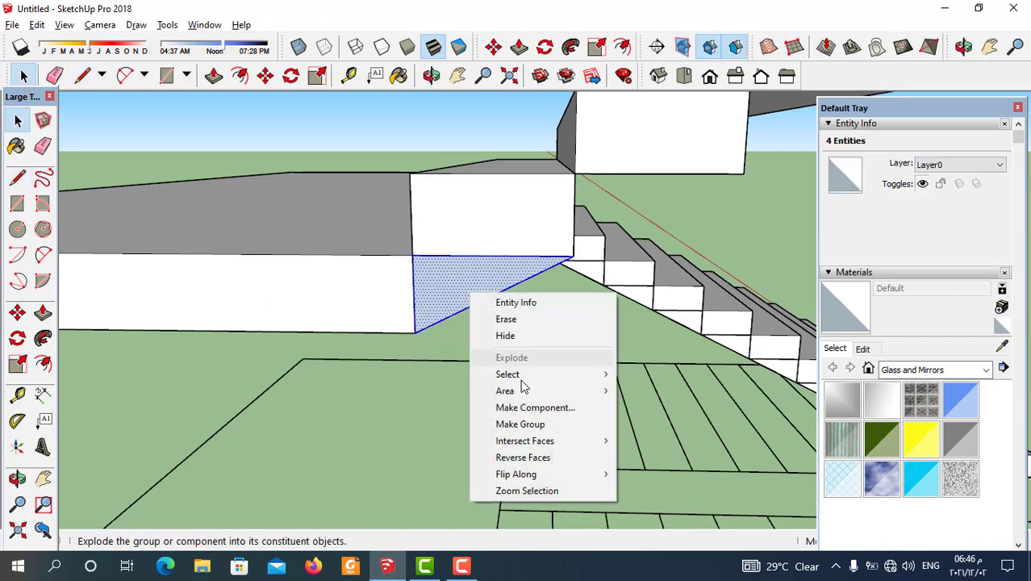
{"action": "left_click", "coordinate": [486, 426]}
Step: Extrude the triangle inside its group with Push/Pull across the full width of the step to form a solid wedge
{"action": "double_click", "coordinate": [457, 296]}
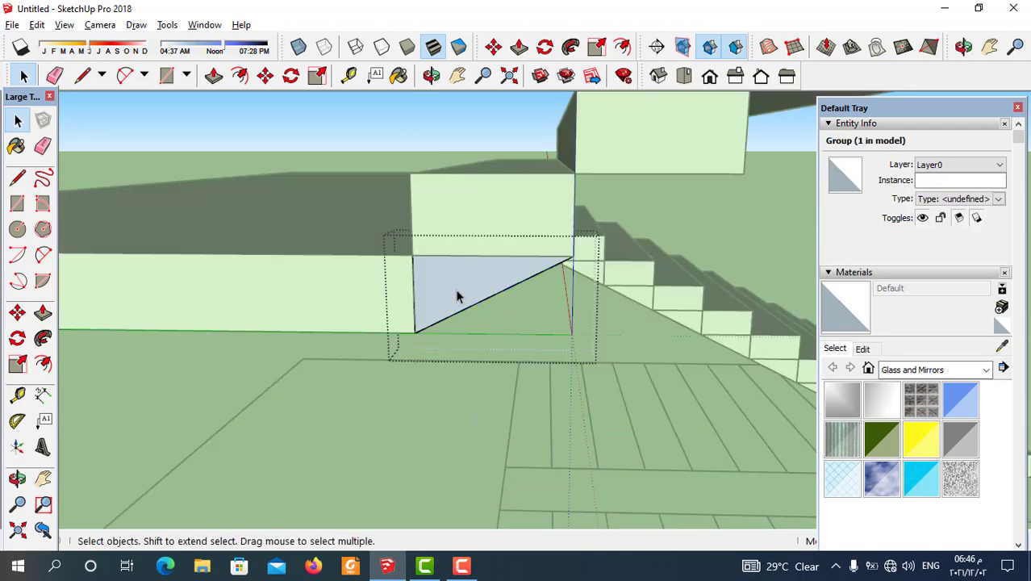
{"action": "left_click", "coordinate": [213, 75]}
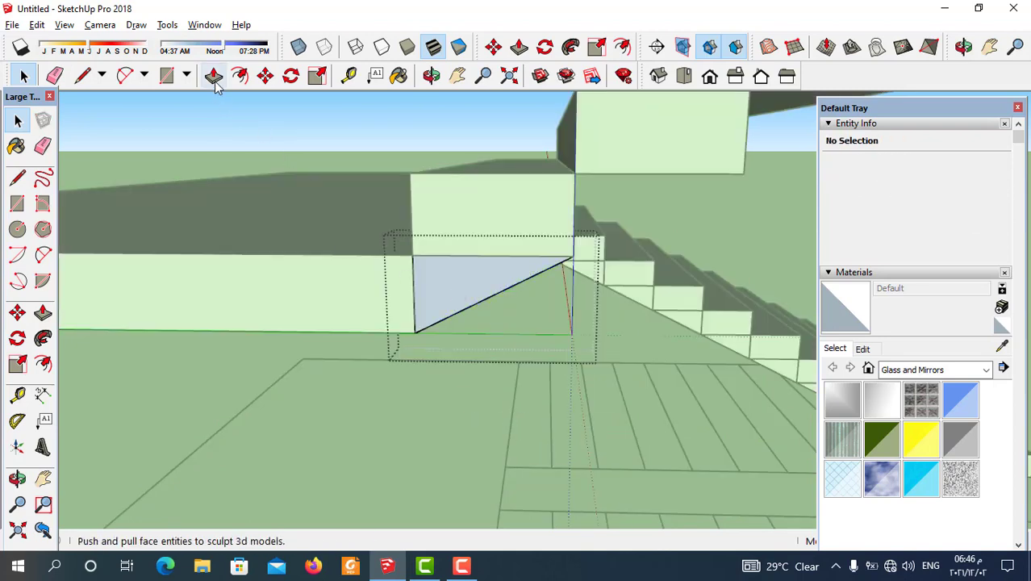
{"action": "left_click", "coordinate": [454, 296]}
{"action": "middle_click_drag", "start_coordinate": [532, 292], "coordinate": [310, 246]}
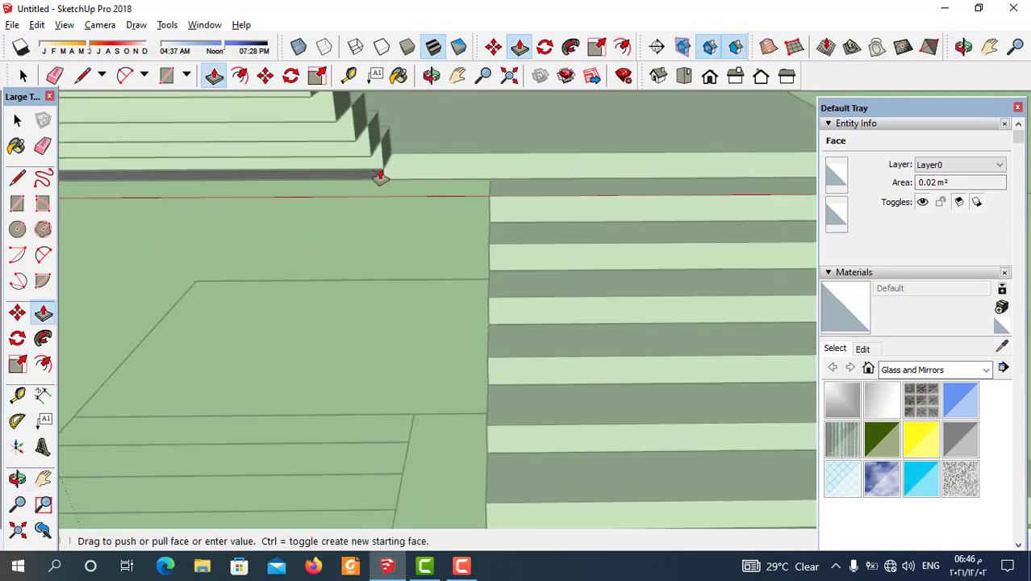
{"action": "middle_click_drag", "start_coordinate": [380, 175], "coordinate": [321, 179]}
{"action": "scroll", "coordinate": [415, 159], "scroll_direction": "up", "scroll_amount": 1}
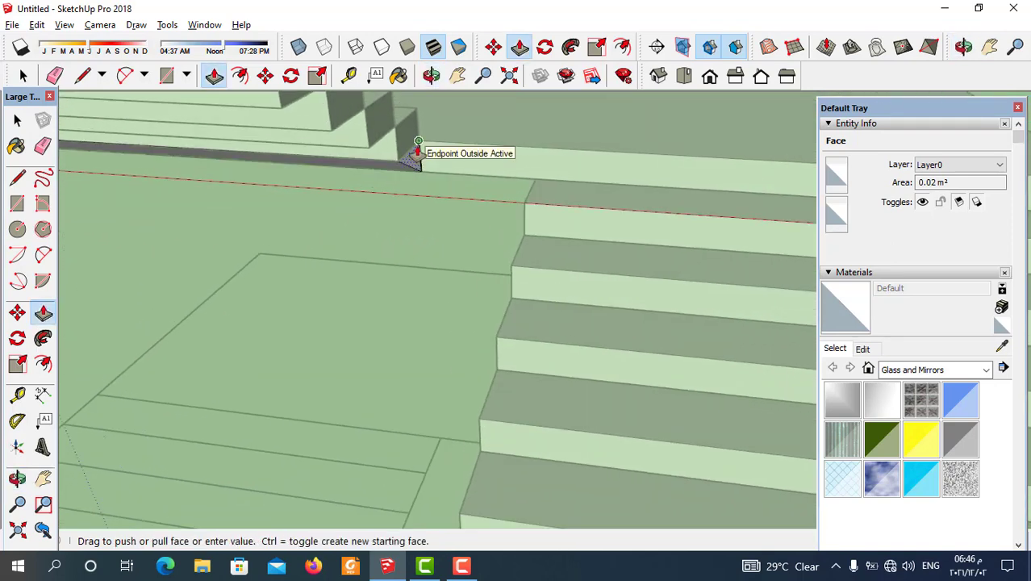
{"action": "left_click", "coordinate": [417, 152]}
{"action": "scroll", "coordinate": [624, 179], "scroll_direction": "down", "scroll_amount": 2}
{"action": "middle_click_drag", "start_coordinate": [624, 179], "coordinate": [638, 200]}
{"action": "scroll", "coordinate": [578, 199], "scroll_direction": "down", "scroll_amount": 1}
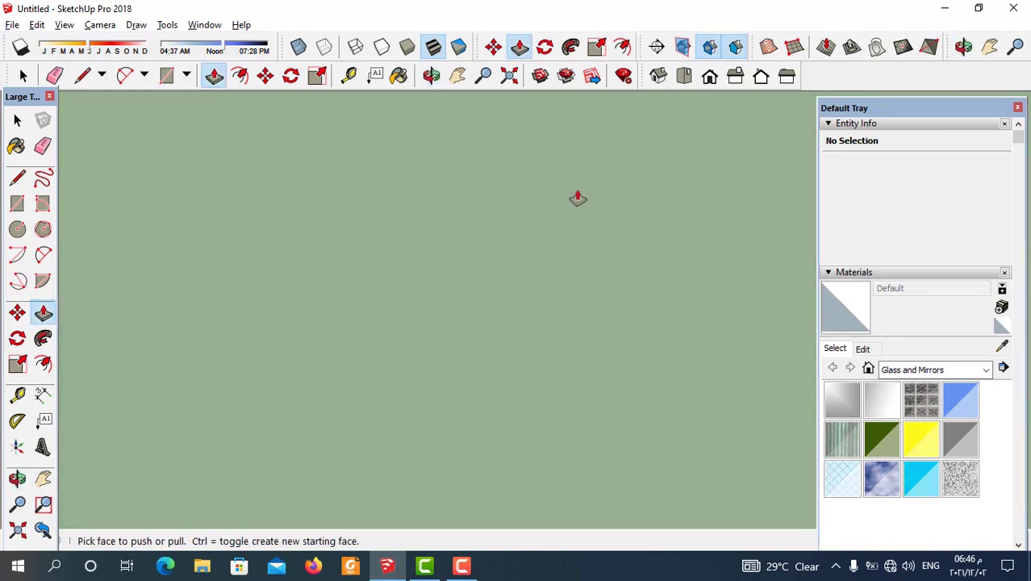
{"action": "scroll", "coordinate": [490, 256], "scroll_direction": "down", "scroll_amount": 10}
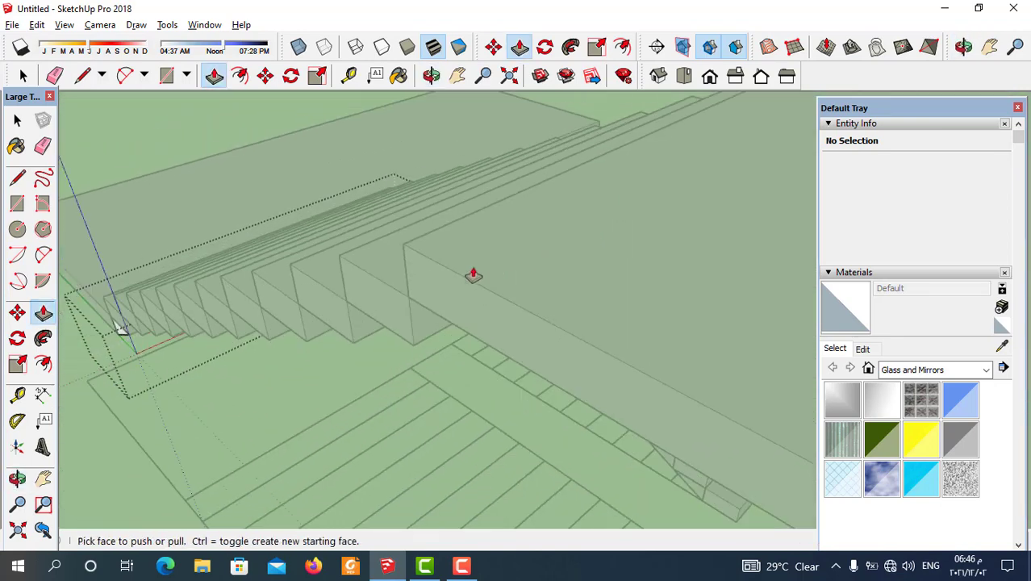
{"action": "middle_click_drag", "start_coordinate": [439, 277], "coordinate": [246, 179]}
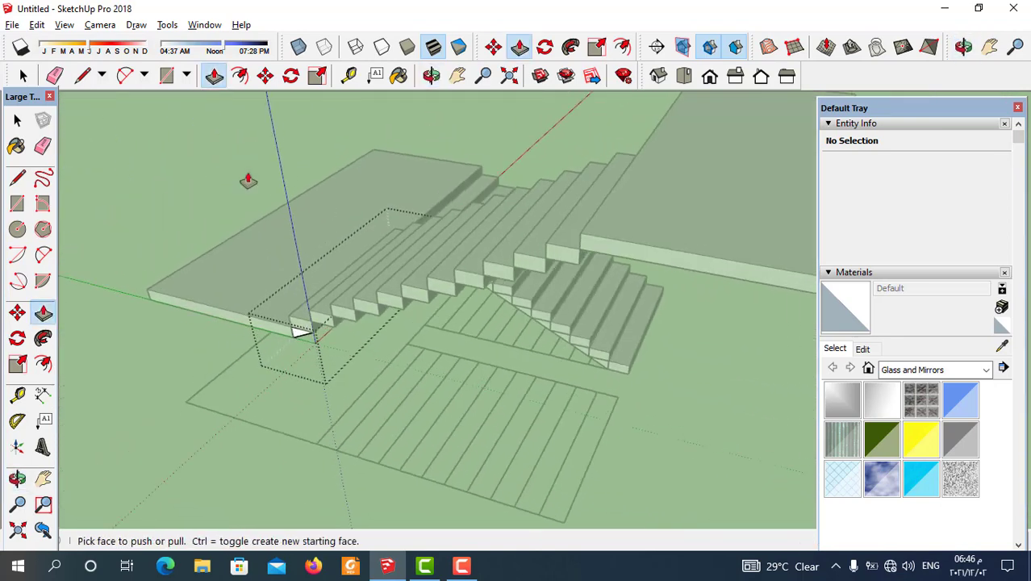
{"action": "left_click", "coordinate": [19, 76]}
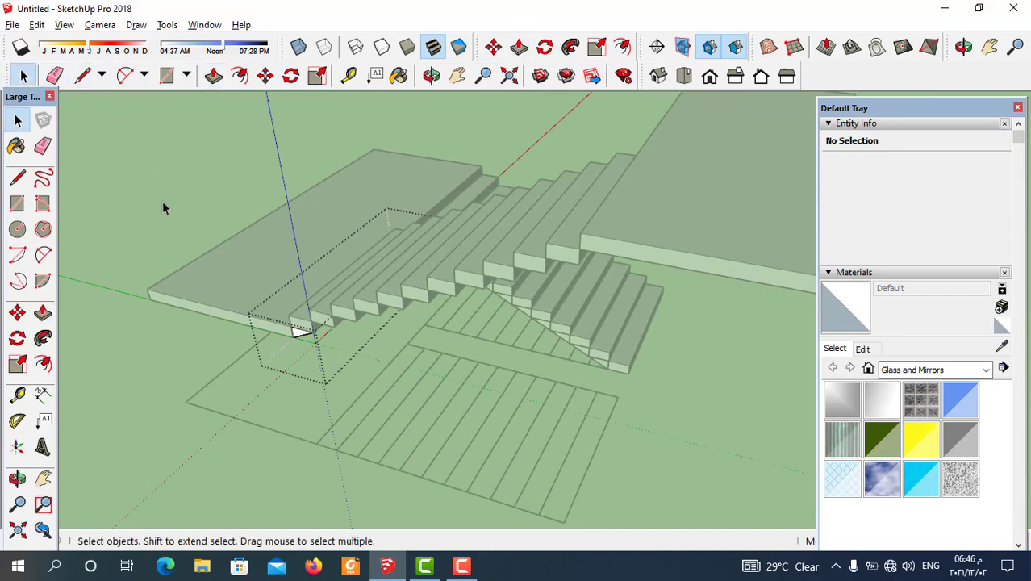
Step: Leave the group and copy the wedge corner to corner under the second step of the second flight
{"action": "middle_click_drag", "start_coordinate": [527, 305], "coordinate": [410, 347]}
{"action": "scroll", "coordinate": [509, 268], "scroll_direction": "up", "scroll_amount": 5}
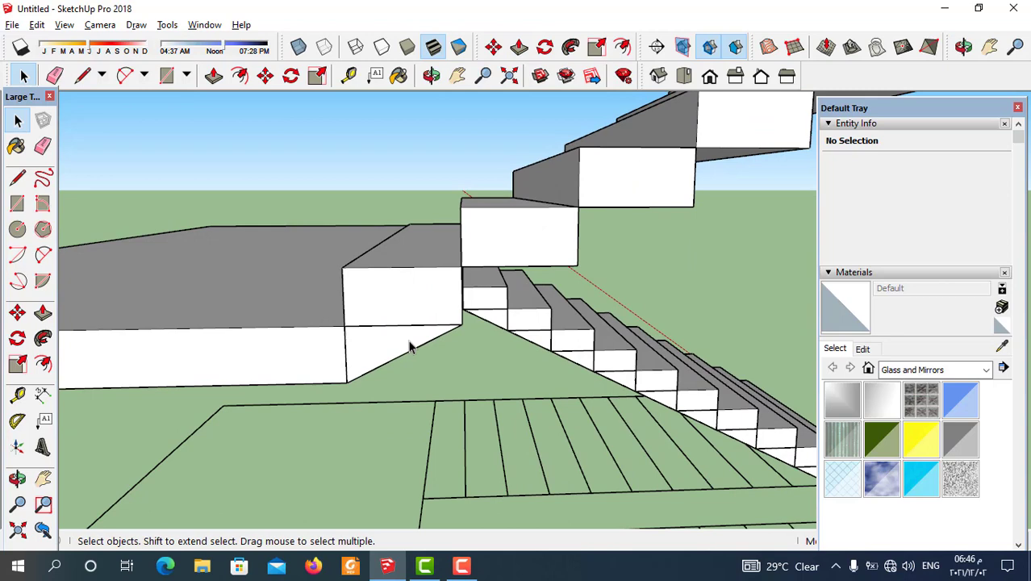
{"action": "left_click", "coordinate": [344, 301]}
{"action": "key", "text": "m"}
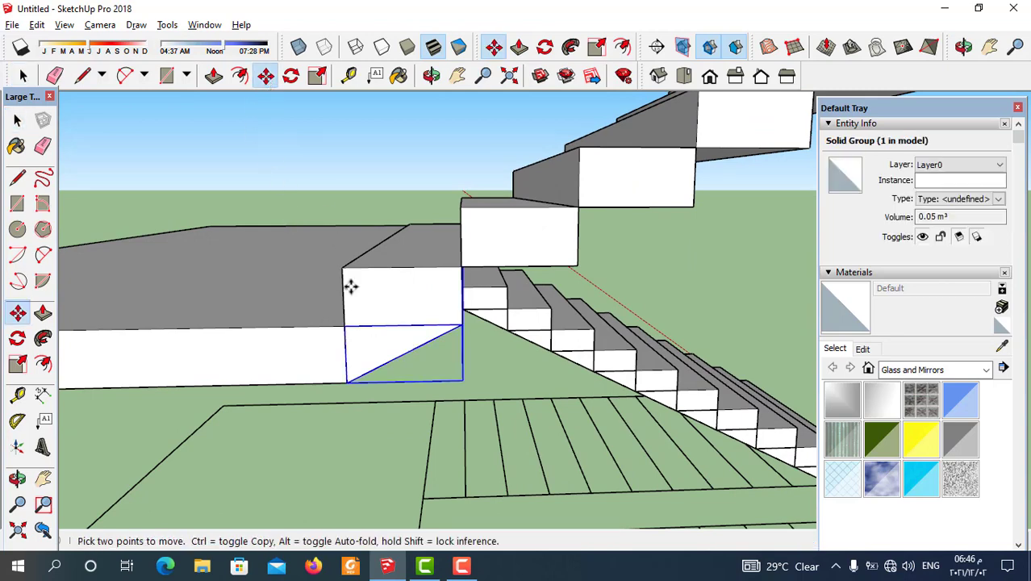
{"action": "left_click", "coordinate": [344, 328]}
{"action": "key", "text": "ctrl"}
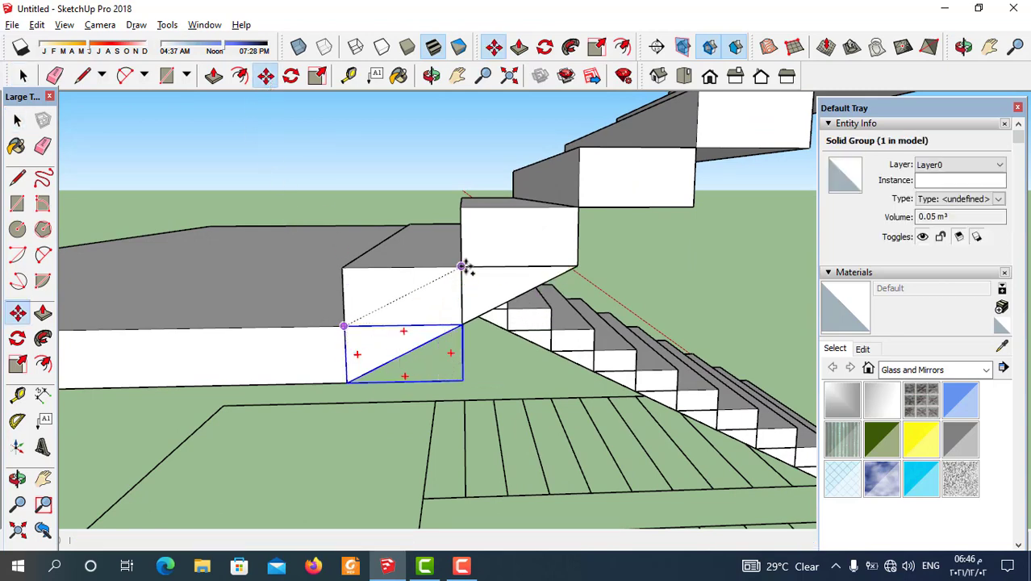
{"action": "left_click", "coordinate": [462, 267]}
Step: Copy the wedge once more from corner to corner, placing it under the second flight's third step
{"action": "left_click", "coordinate": [463, 268]}
{"action": "key", "text": "ctrl"}
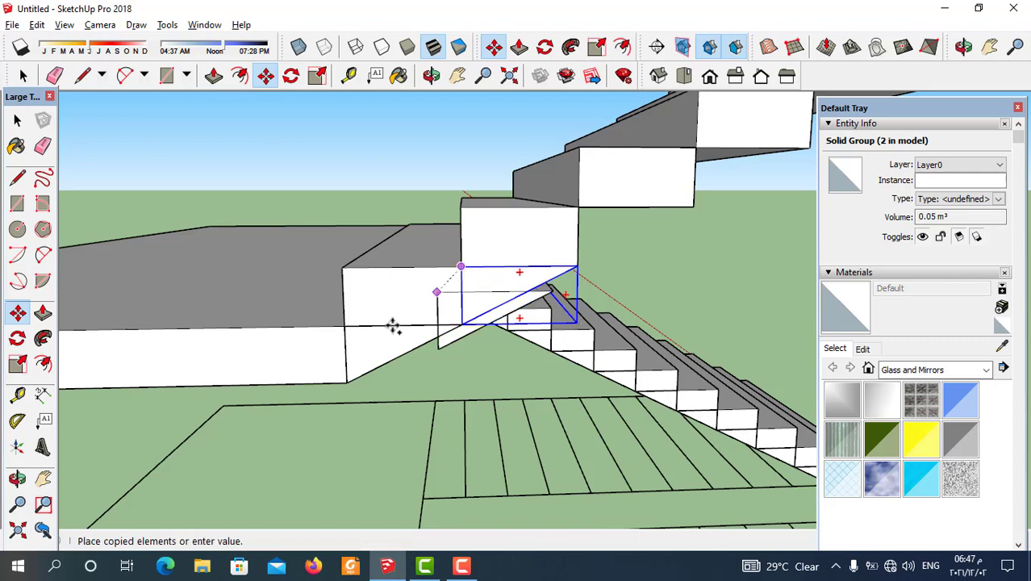
{"action": "scroll", "coordinate": [271, 395], "scroll_direction": "down", "scroll_amount": 3}
{"action": "scroll", "coordinate": [430, 330], "scroll_direction": "up", "scroll_amount": 2}
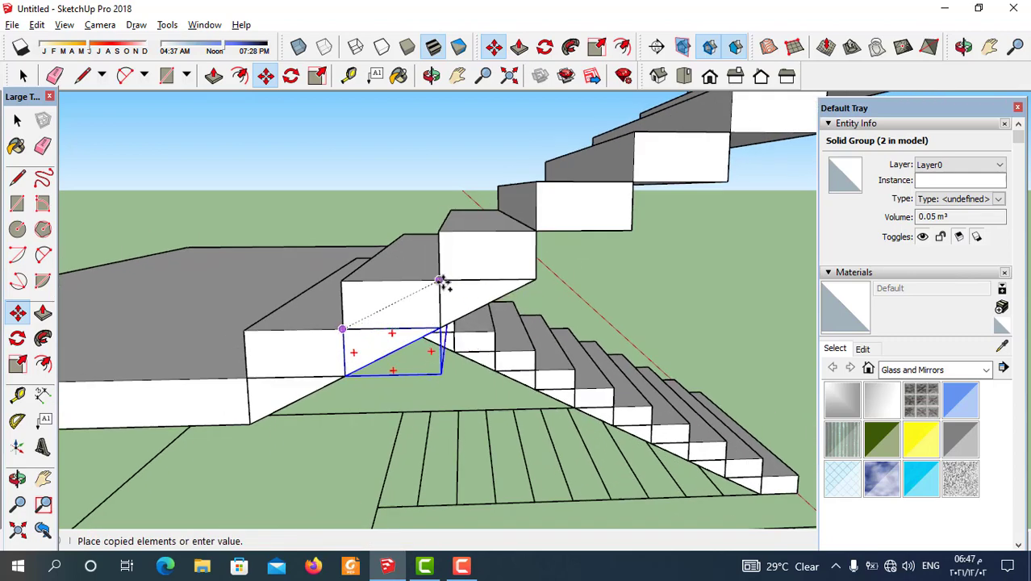
{"action": "left_click", "coordinate": [440, 280]}
{"action": "key", "text": "space"}
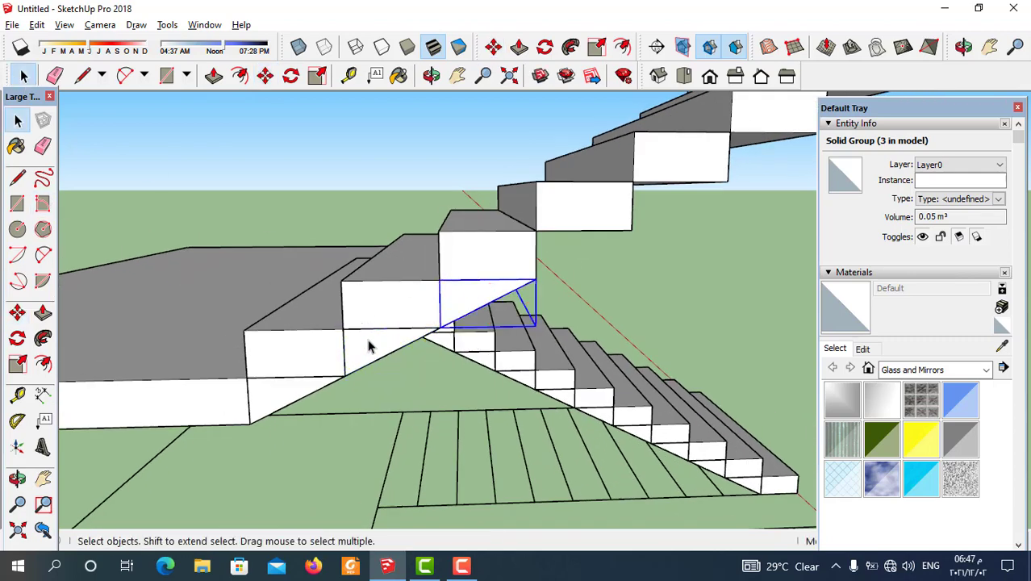
Step: Select the wedges under the second and third steps and copy them together under the fourth and fifth steps
{"action": "left_click", "coordinate": [366, 351]}
{"action": "left_click", "coordinate": [393, 334], "text": "shift"}
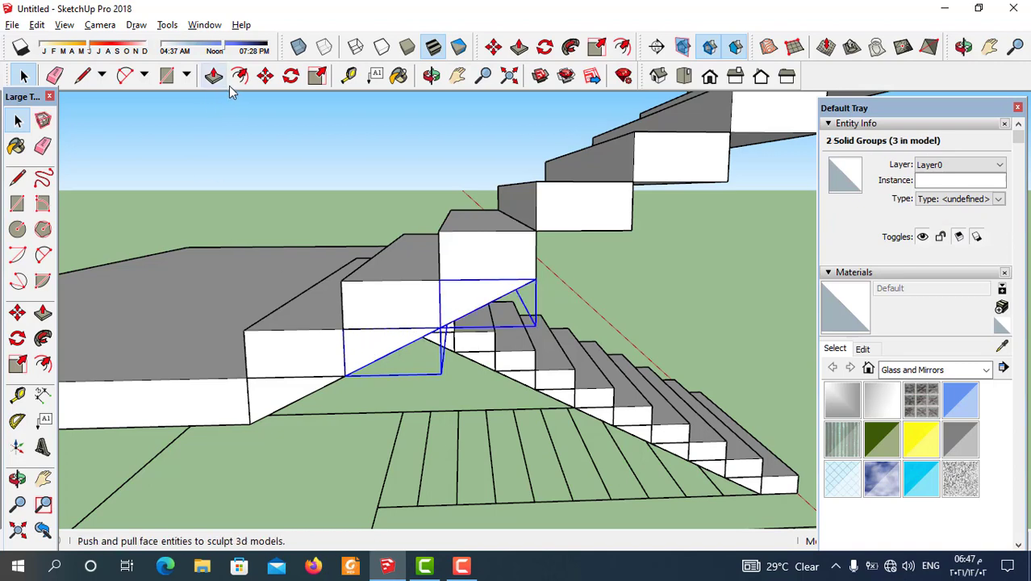
{"action": "left_click", "coordinate": [265, 75]}
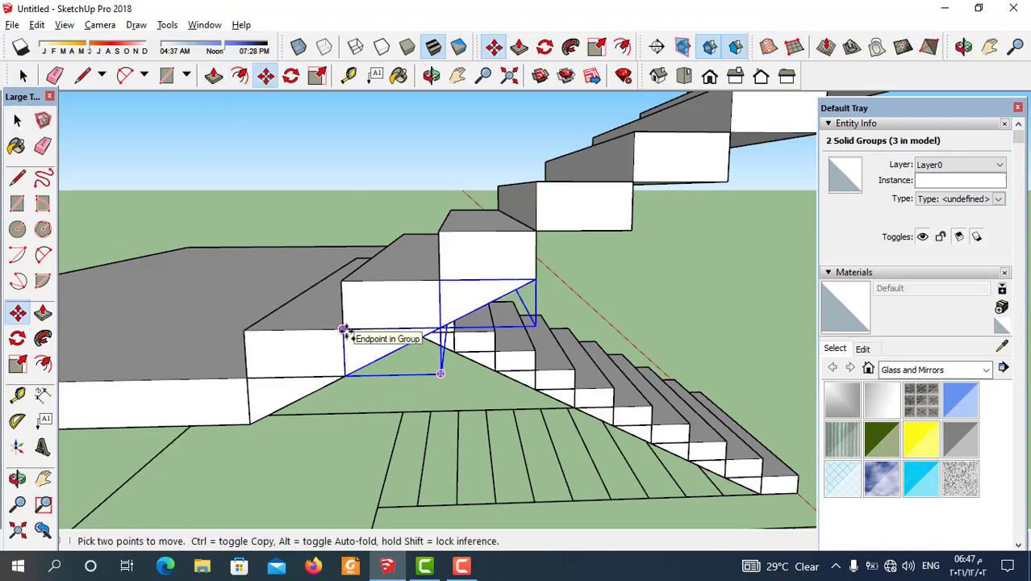
{"action": "key", "text": "ctrl"}
{"action": "left_click", "coordinate": [343, 331]}
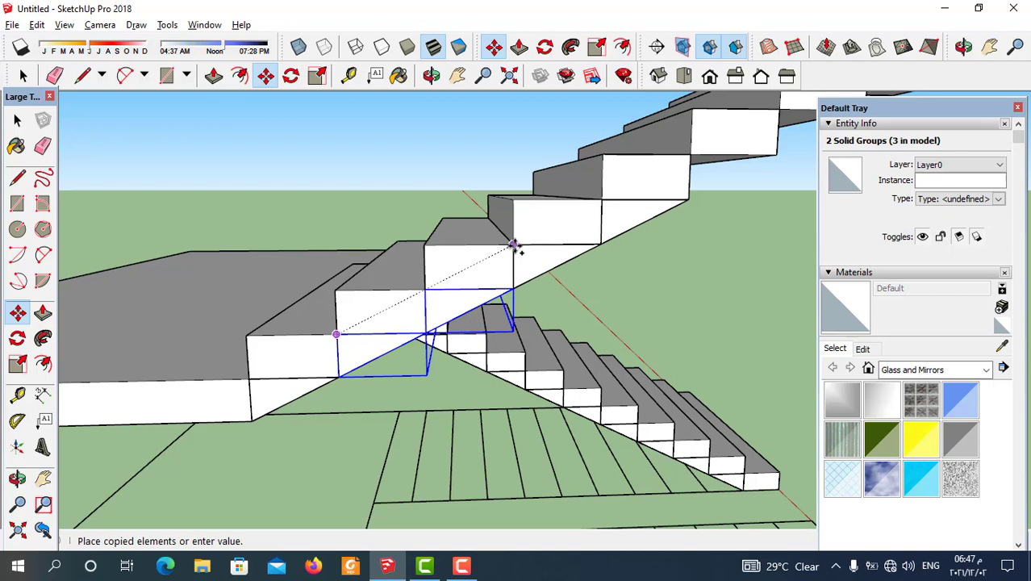
{"action": "left_click", "coordinate": [515, 246]}
Step: Copy the pair of wedges corner to corner under the sixth and seventh steps of the second flight
{"action": "scroll", "coordinate": [475, 297], "scroll_direction": "up", "scroll_amount": 1}
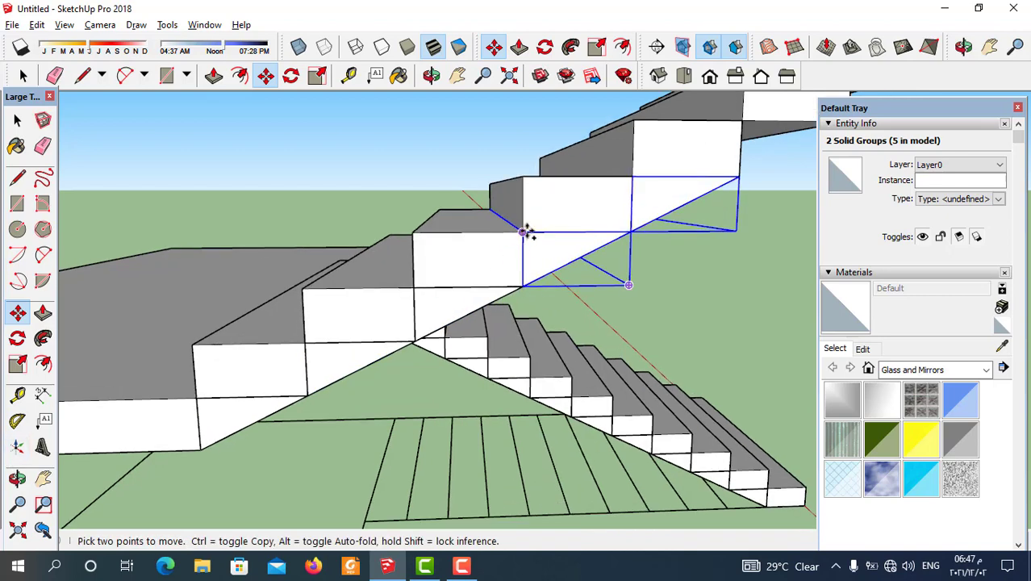
{"action": "left_click", "coordinate": [522, 233]}
{"action": "scroll", "coordinate": [224, 414], "scroll_direction": "down", "scroll_amount": 3}
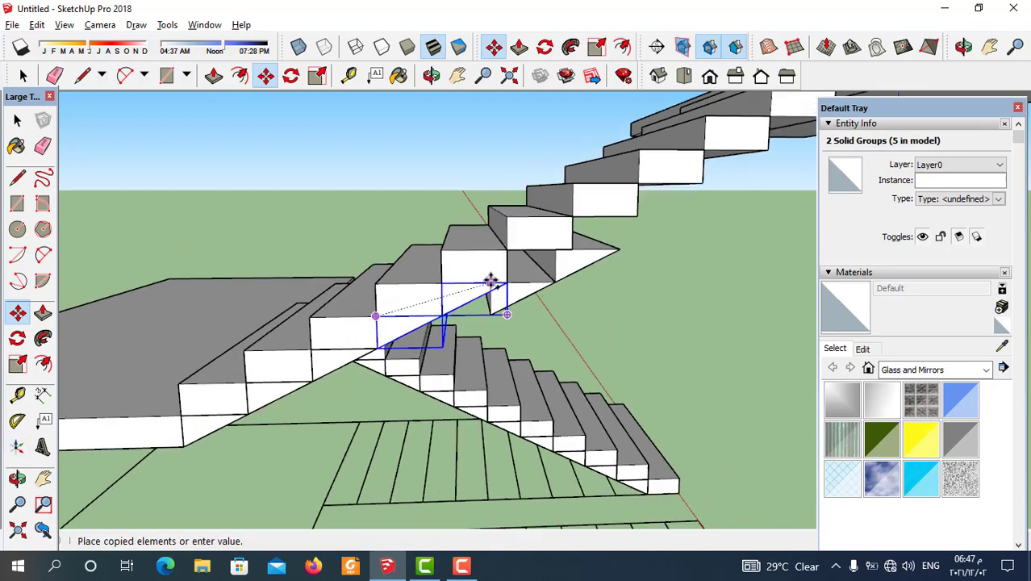
{"action": "scroll", "coordinate": [490, 280], "scroll_direction": "up", "scroll_amount": 1}
{"action": "left_click", "coordinate": [512, 244]}
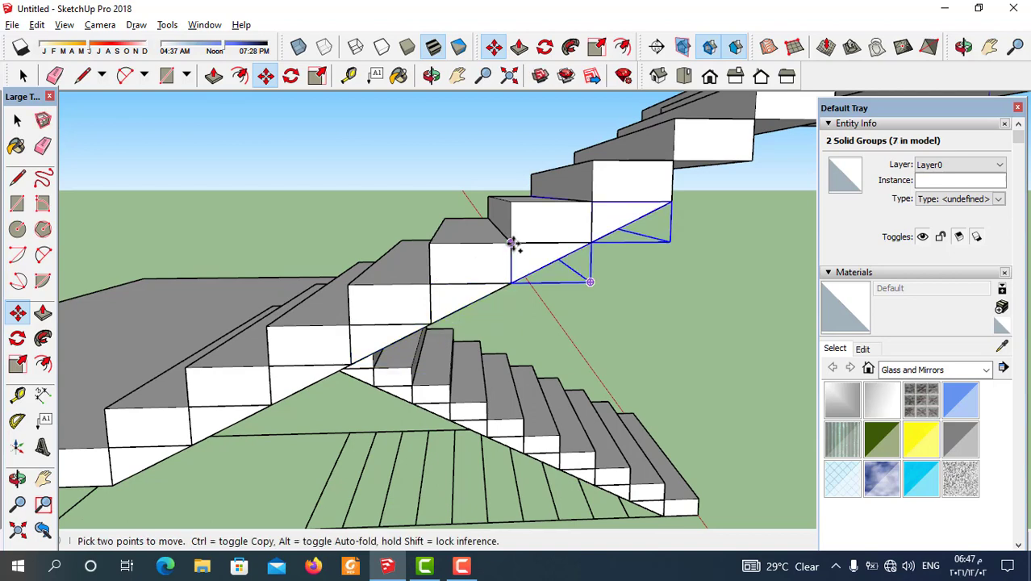
Step: Copy the pair of wedges up under the eighth and ninth steps of the second flight
{"action": "key", "text": "ctrl"}
{"action": "left_click", "coordinate": [513, 244]}
{"action": "scroll", "coordinate": [197, 451], "scroll_direction": "down", "scroll_amount": 1}
{"action": "scroll", "coordinate": [495, 276], "scroll_direction": "up", "scroll_amount": 1}
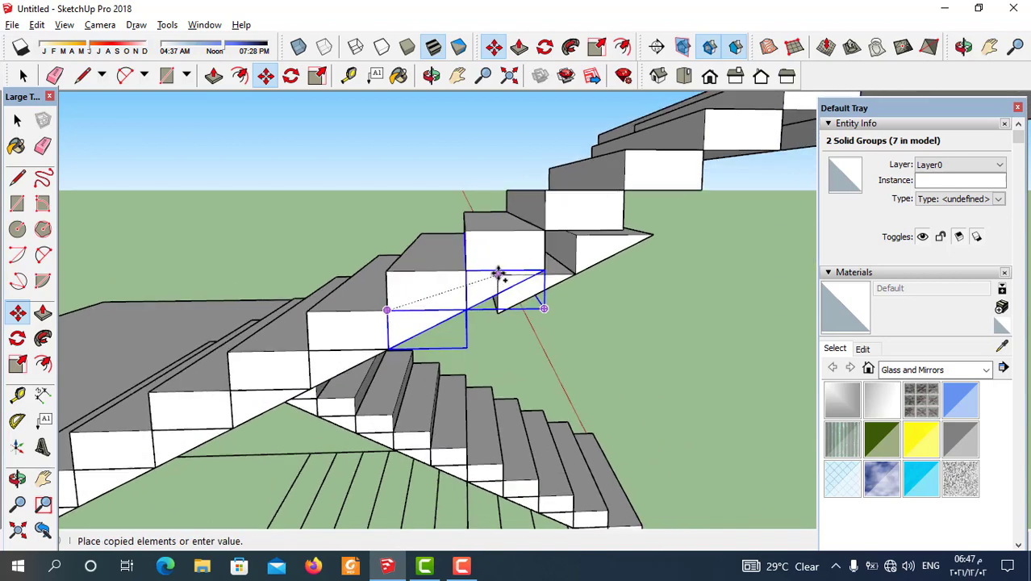
{"action": "left_click", "coordinate": [546, 232]}
Step: Copy the pair of wedges under the second flight's last two steps, up to the upper landing
{"action": "scroll", "coordinate": [262, 407], "scroll_direction": "down", "scroll_amount": 2}
{"action": "scroll", "coordinate": [358, 322], "scroll_direction": "up", "scroll_amount": 2}
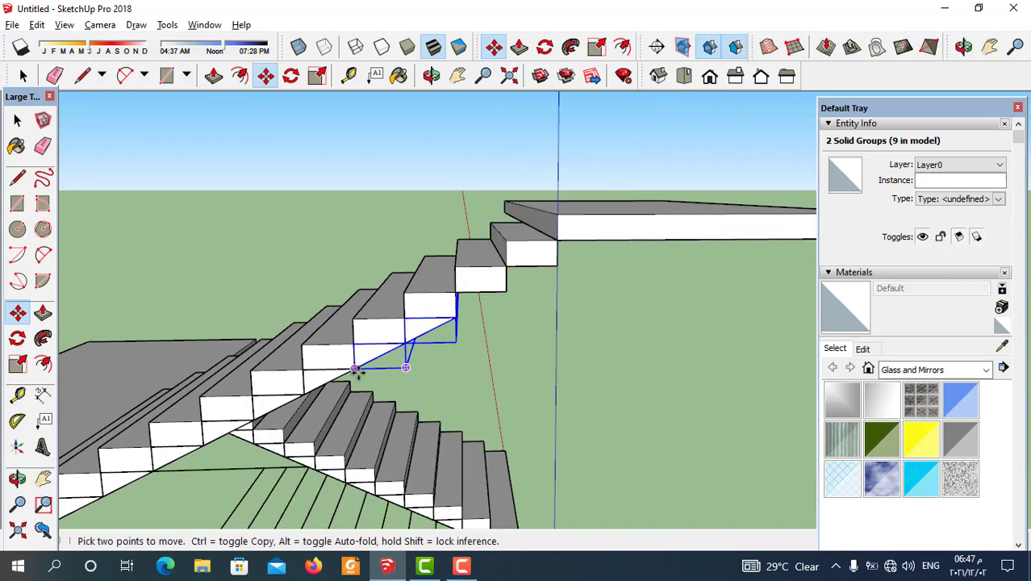
{"action": "left_click", "coordinate": [349, 307]}
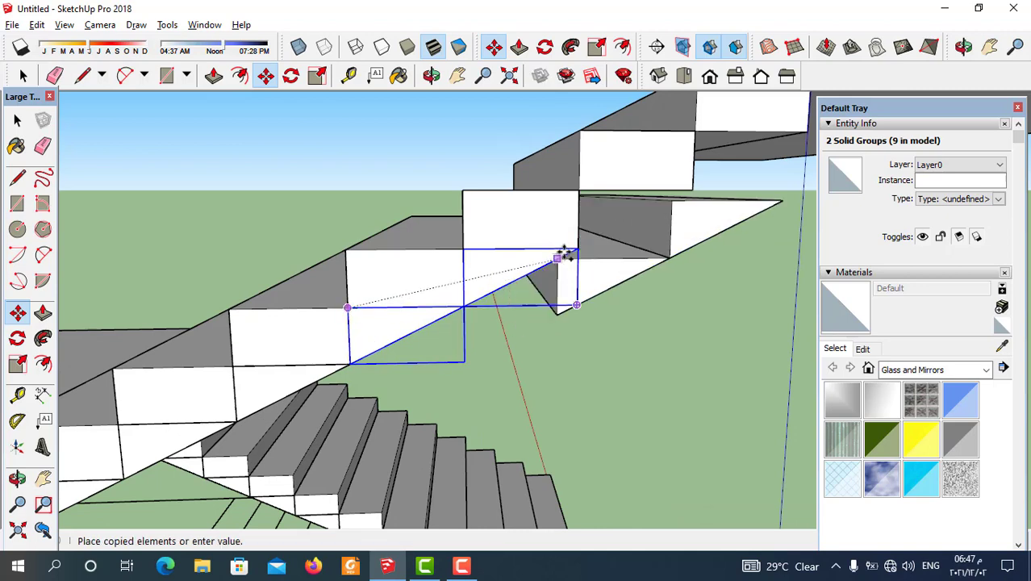
{"action": "left_click", "coordinate": [583, 189]}
{"action": "scroll", "coordinate": [226, 413], "scroll_direction": "down", "scroll_amount": 2}
{"action": "scroll", "coordinate": [357, 373], "scroll_direction": "down", "scroll_amount": 2}
{"action": "left_click", "coordinate": [490, 308]}
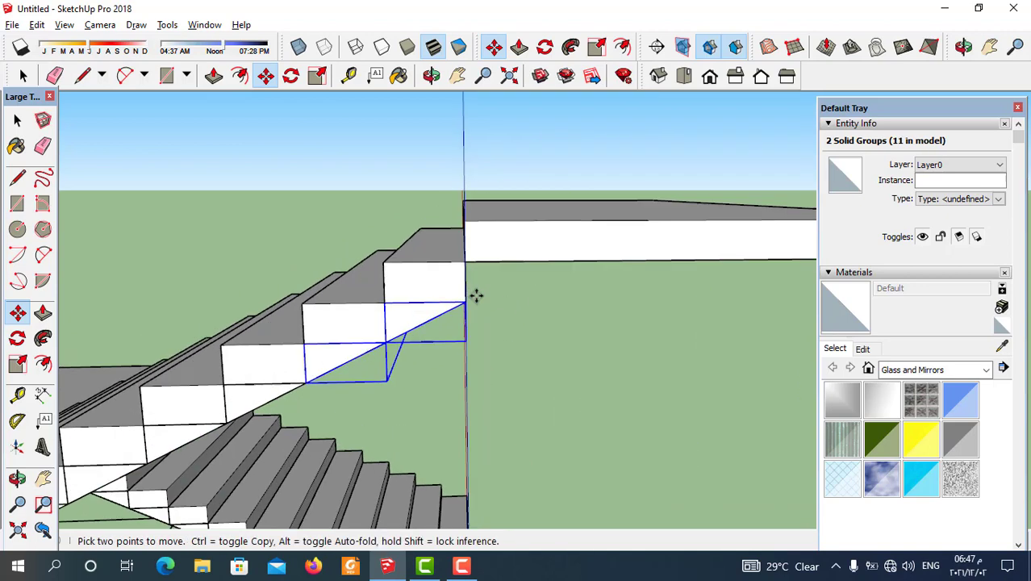
Step: Select only the topmost wedge and copy it under the upper landing's edge, directly beyond the second flight's top step
{"action": "scroll", "coordinate": [420, 315], "scroll_direction": "up", "scroll_amount": 2}
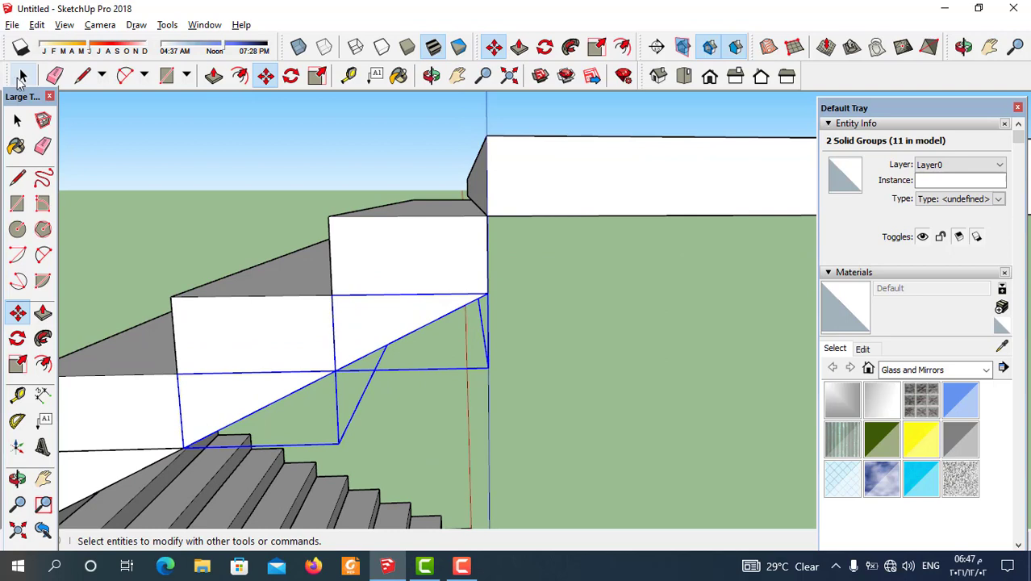
{"action": "left_click", "coordinate": [22, 75]}
{"action": "left_click", "coordinate": [376, 328]}
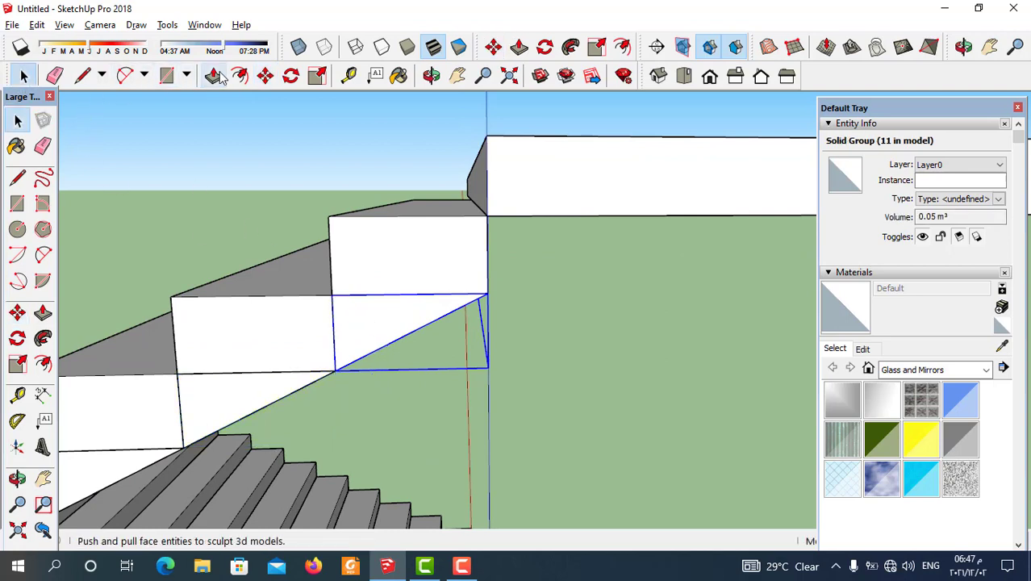
{"action": "left_click", "coordinate": [266, 76]}
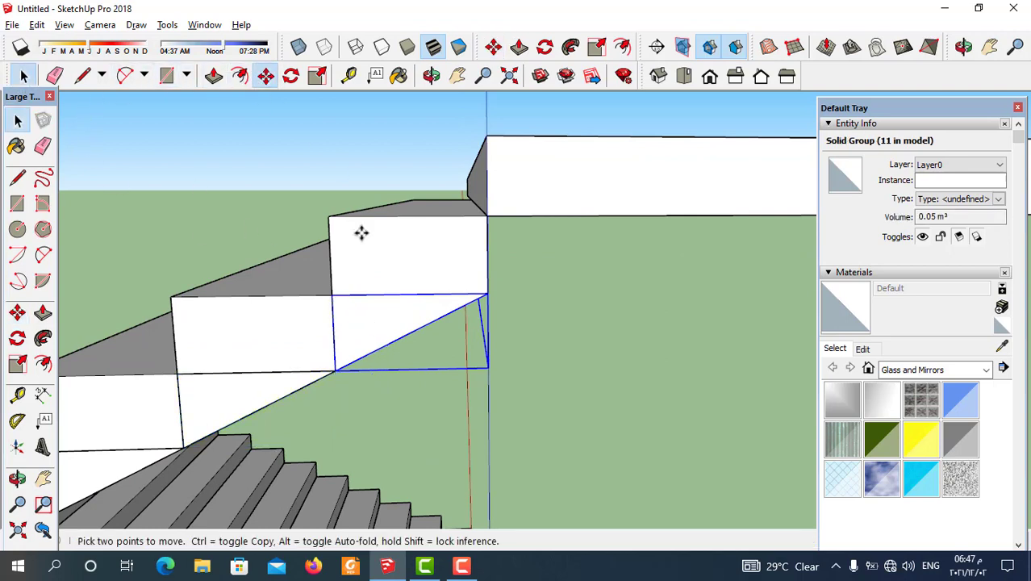
{"action": "left_click", "coordinate": [332, 299]}
{"action": "key", "text": "ctrl"}
{"action": "left_click", "coordinate": [487, 218]}
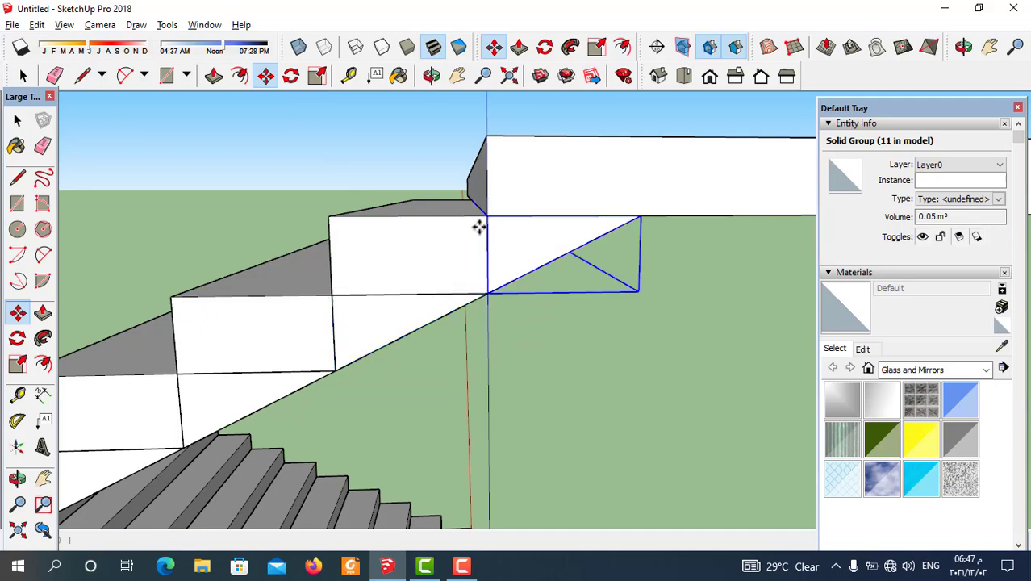
{"action": "scroll", "coordinate": [479, 227], "scroll_direction": "down", "scroll_amount": 6}
{"action": "left_click", "coordinate": [23, 76]}
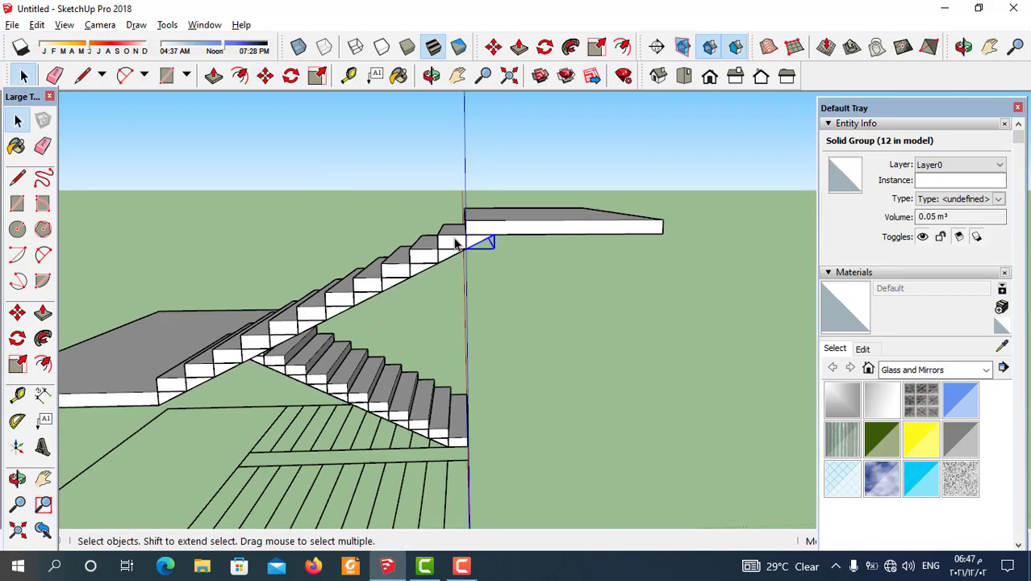
Step: Examine the sloped underside of the second flight and the foot of the first flight
{"action": "middle_click_drag", "start_coordinate": [456, 244], "coordinate": [629, 368]}
{"action": "scroll", "coordinate": [605, 373], "scroll_direction": "up", "scroll_amount": 3}
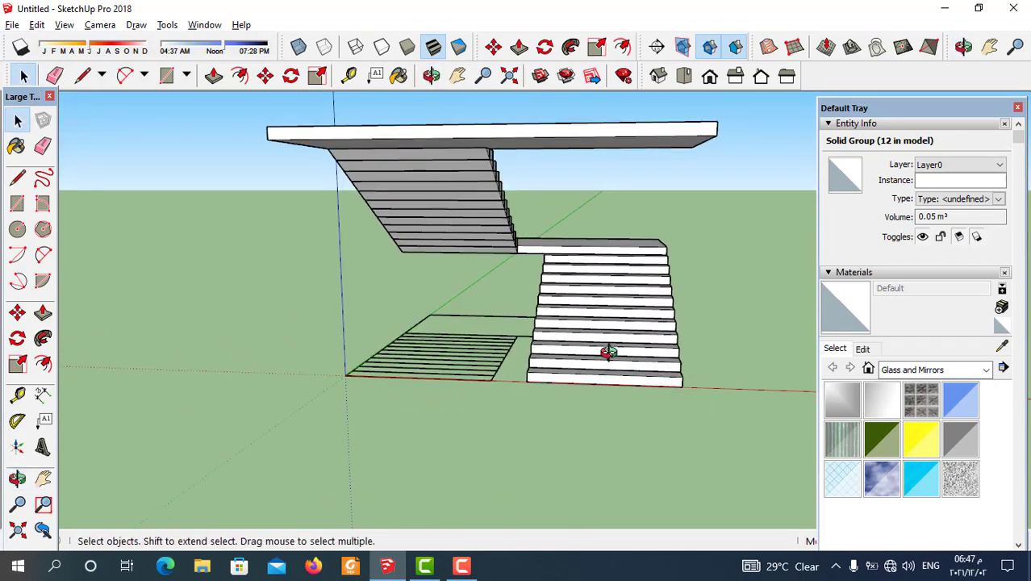
{"action": "middle_click_drag", "start_coordinate": [609, 353], "coordinate": [631, 373]}
{"action": "scroll", "coordinate": [632, 373], "scroll_direction": "up", "scroll_amount": 5}
{"action": "middle_click_drag", "start_coordinate": [580, 396], "coordinate": [635, 391]}
{"action": "scroll", "coordinate": [635, 392], "scroll_direction": "up", "scroll_amount": 3}
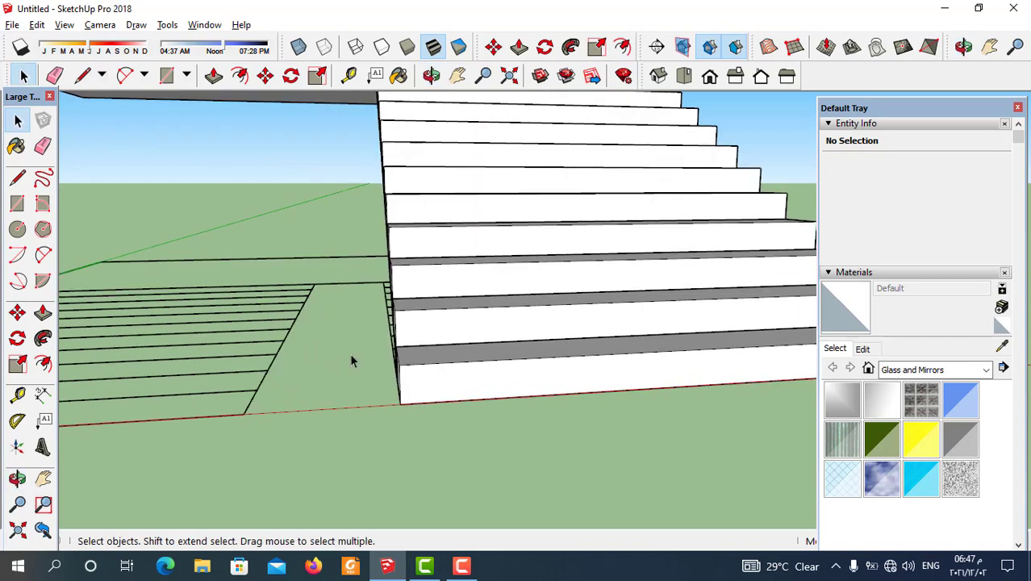
Step: Draw a line across the riser of the first flight's bottom step, parallel to and just below its top edge
{"action": "scroll", "coordinate": [353, 361], "scroll_direction": "down", "scroll_amount": 3}
{"action": "middle_click_drag", "start_coordinate": [446, 369], "coordinate": [552, 401]}
{"action": "scroll", "coordinate": [549, 400], "scroll_direction": "up", "scroll_amount": 4}
{"action": "middle_click_drag", "start_coordinate": [426, 389], "coordinate": [326, 355]}
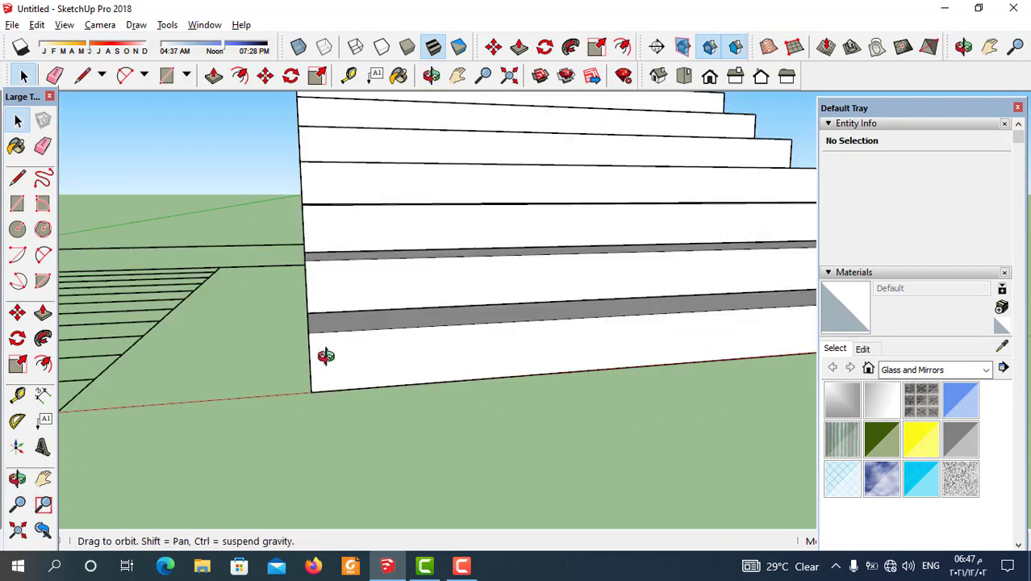
{"action": "scroll", "coordinate": [326, 356], "scroll_direction": "down", "scroll_amount": 4}
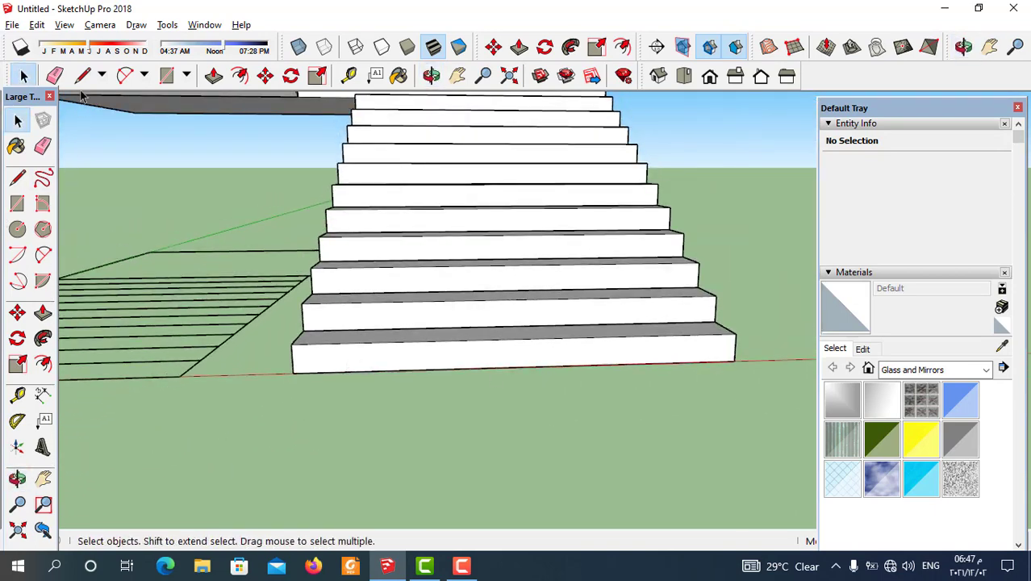
{"action": "left_click", "coordinate": [84, 78]}
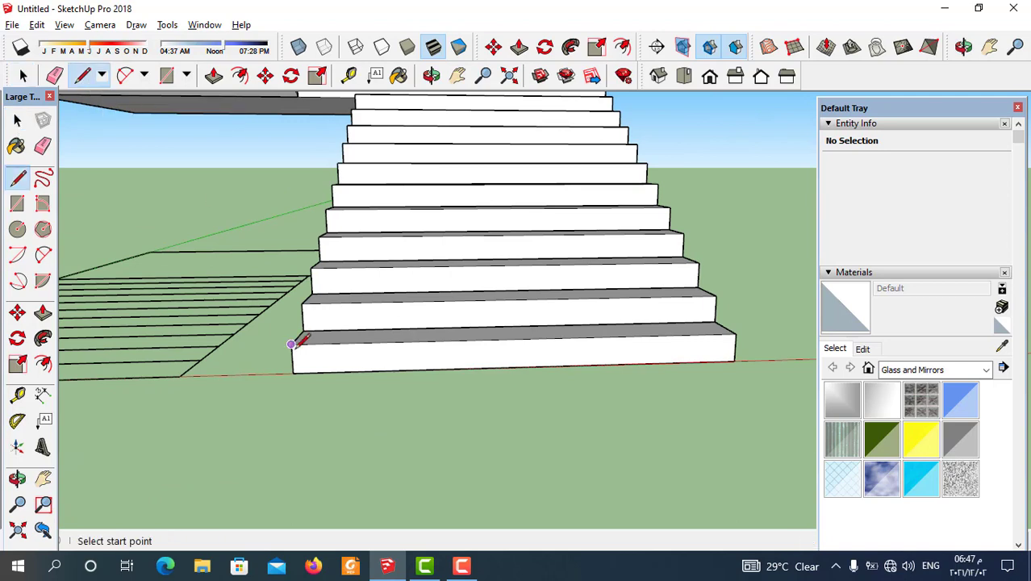
{"action": "scroll", "coordinate": [294, 343], "scroll_direction": "up", "scroll_amount": 5}
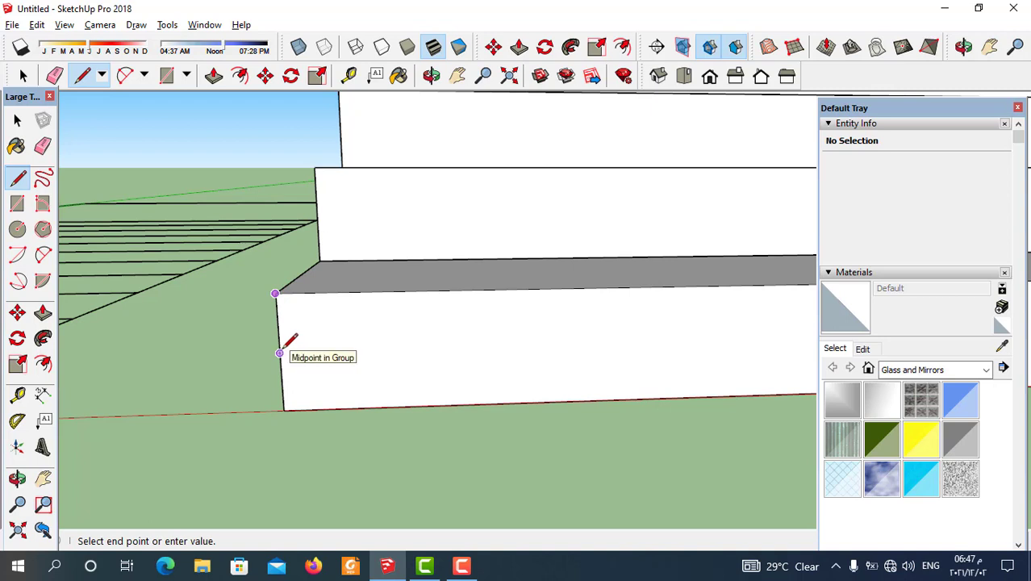
{"action": "scroll", "coordinate": [268, 329], "scroll_direction": "down", "scroll_amount": 6}
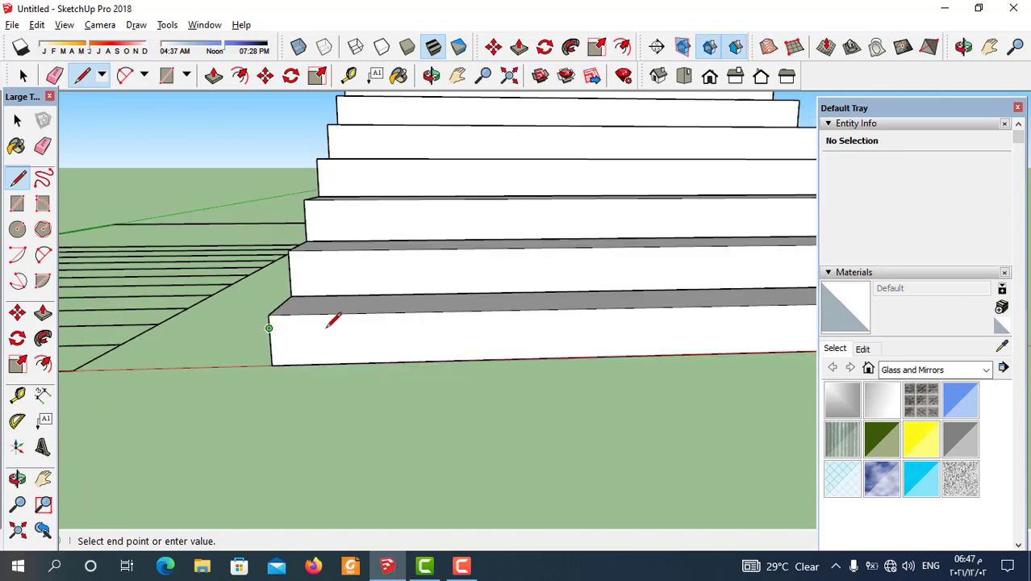
{"action": "scroll", "coordinate": [472, 329], "scroll_direction": "down", "scroll_amount": 2}
{"action": "scroll", "coordinate": [637, 331], "scroll_direction": "up", "scroll_amount": 1}
{"action": "scroll", "coordinate": [693, 324], "scroll_direction": "up", "scroll_amount": 4}
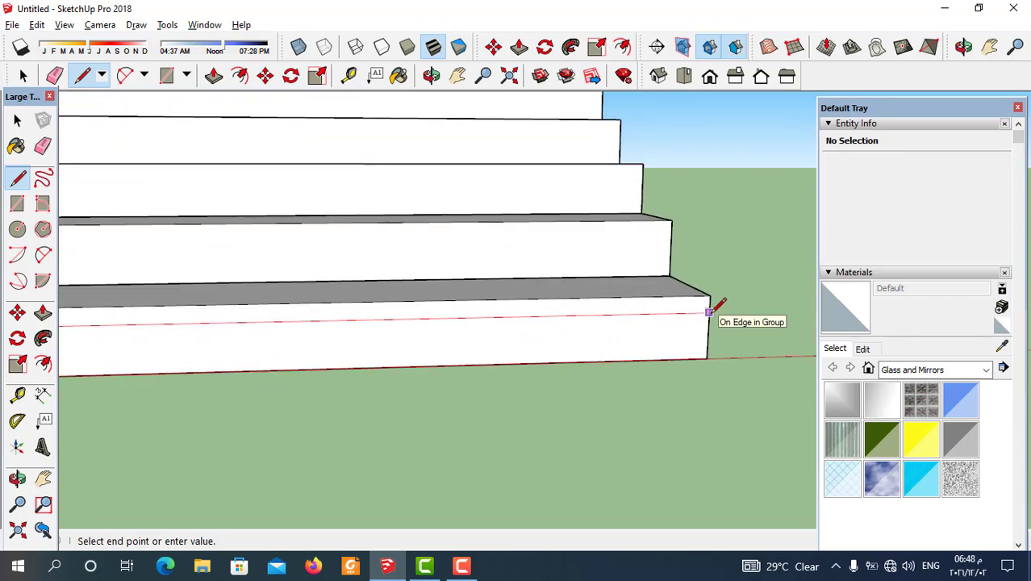
{"action": "left_click", "coordinate": [709, 312]}
{"action": "scroll", "coordinate": [726, 303], "scroll_direction": "down", "scroll_amount": 4}
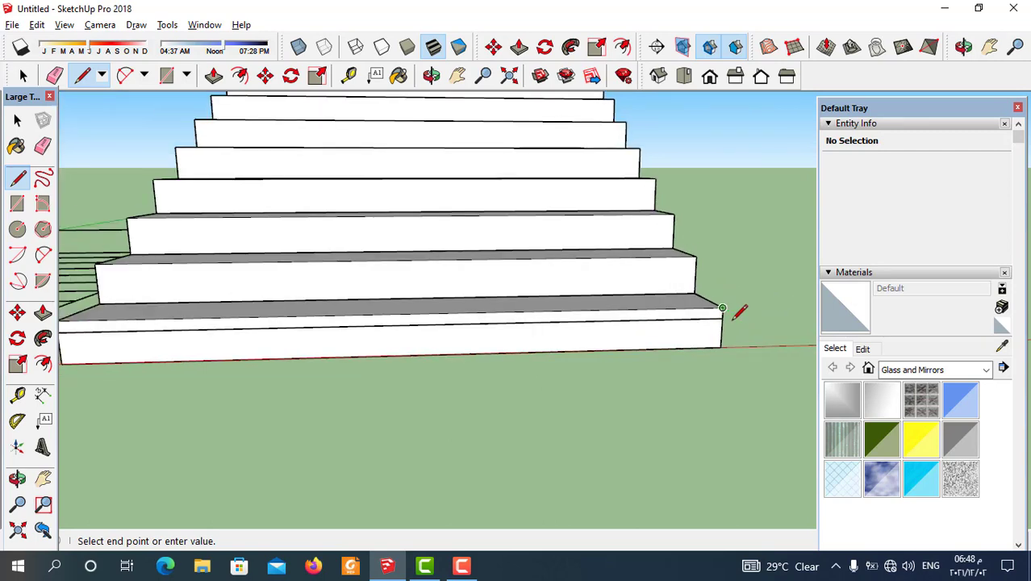
Step: Select the narrow strip face above the line on the bottom riser with its edges and make it a group
{"action": "middle_click_drag", "start_coordinate": [742, 311], "coordinate": [283, 318]}
{"action": "scroll", "coordinate": [284, 319], "scroll_direction": "up", "scroll_amount": 4}
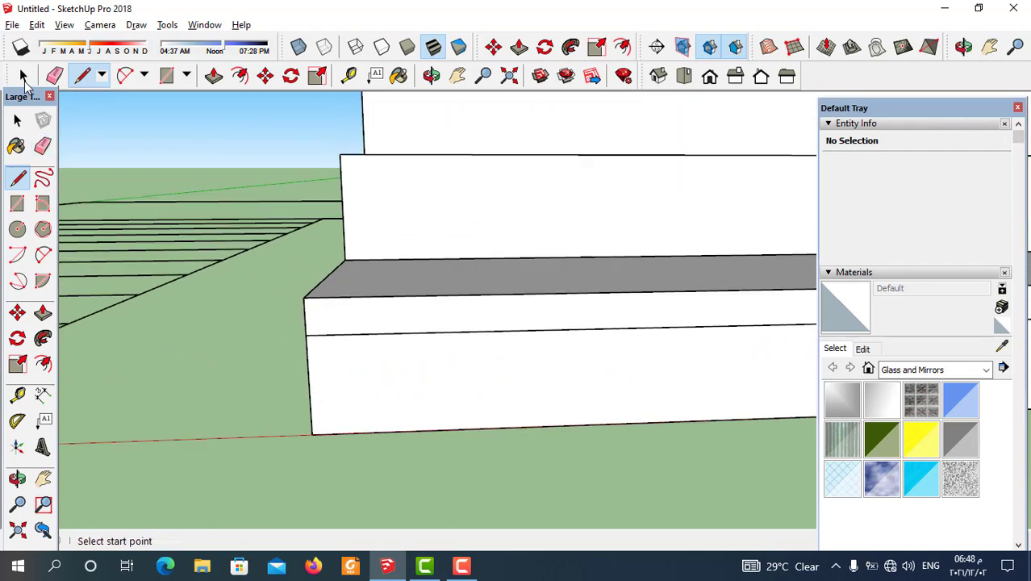
{"action": "left_click", "coordinate": [24, 76]}
{"action": "double_click", "coordinate": [340, 317]}
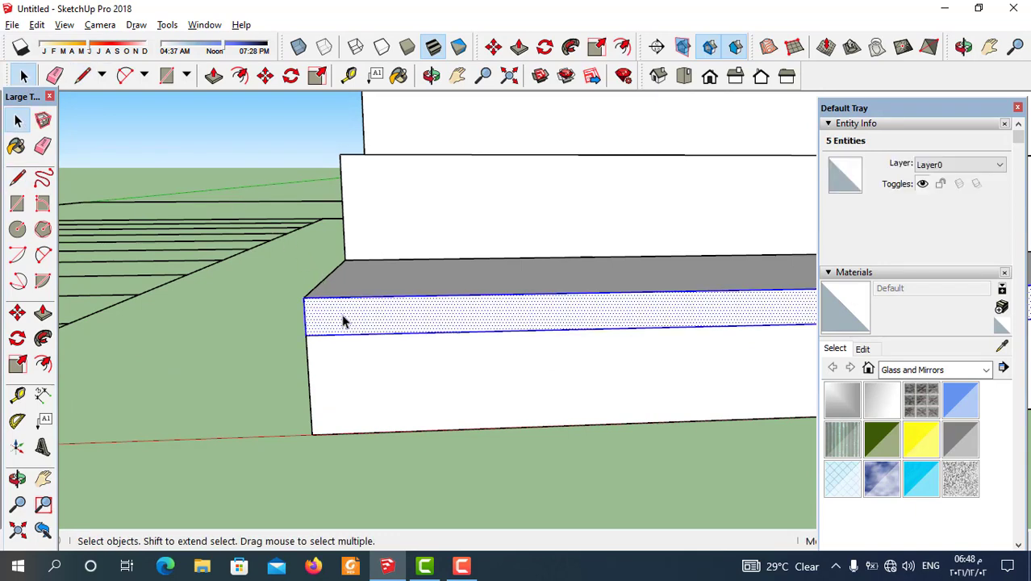
{"action": "scroll", "coordinate": [339, 339], "scroll_direction": "down", "scroll_amount": 2}
{"action": "right_click", "coordinate": [357, 324]}
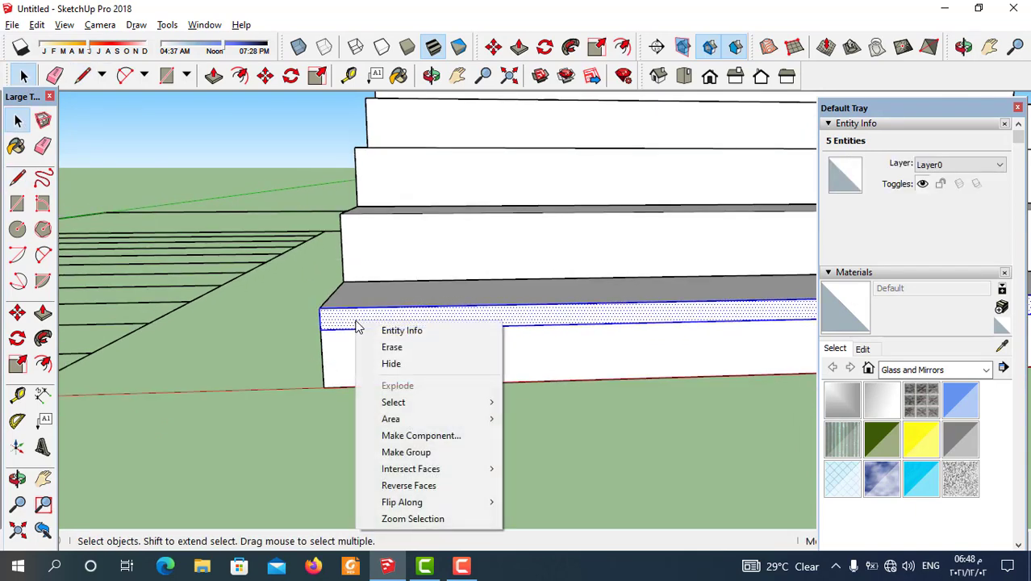
{"action": "left_click", "coordinate": [406, 453]}
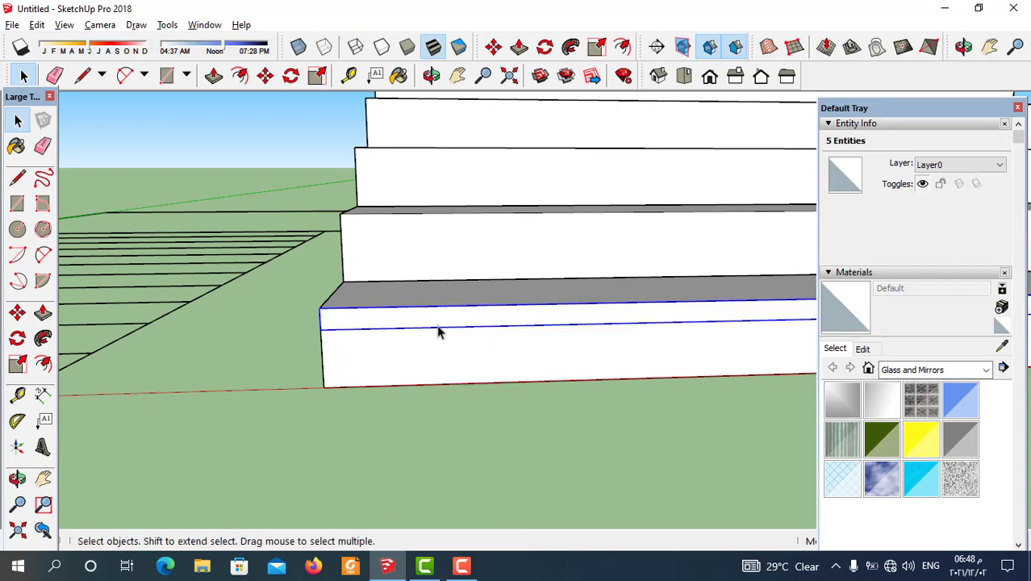
Step: Open the strip group for editing and pull its face slightly outward to form a nosing bar along the bottom step
{"action": "middle_click_drag", "start_coordinate": [437, 332], "coordinate": [374, 296]}
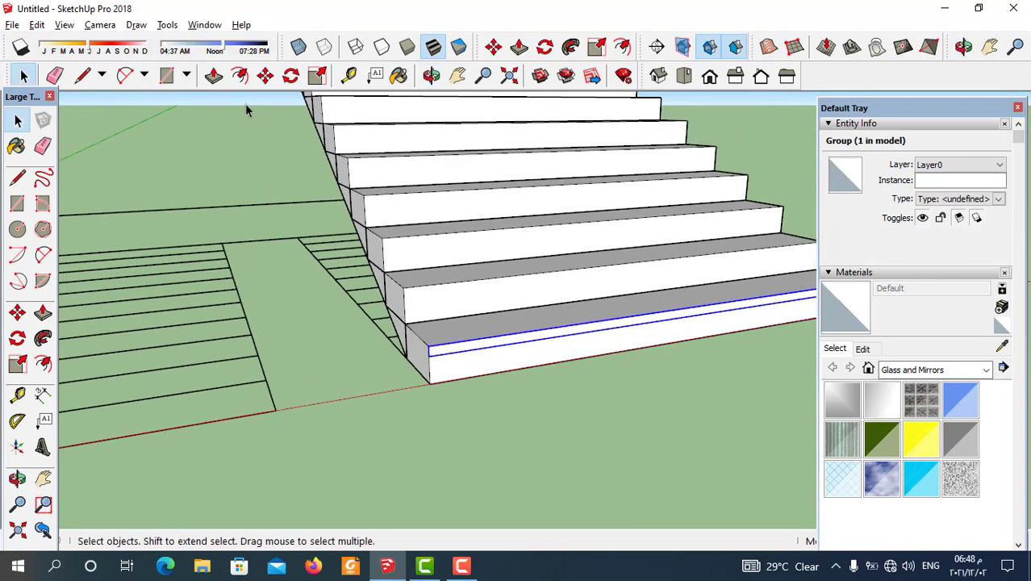
{"action": "scroll", "coordinate": [449, 360], "scroll_direction": "up", "scroll_amount": 2}
{"action": "double_click", "coordinate": [450, 343]}
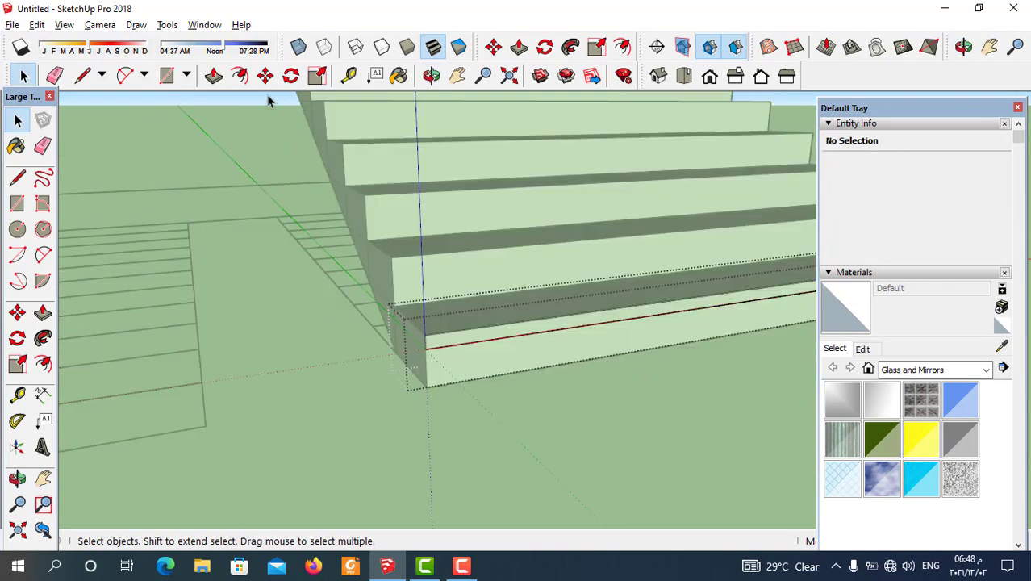
{"action": "left_click", "coordinate": [214, 76]}
{"action": "scroll", "coordinate": [426, 353], "scroll_direction": "up", "scroll_amount": 1}
{"action": "left_click", "coordinate": [446, 348]}
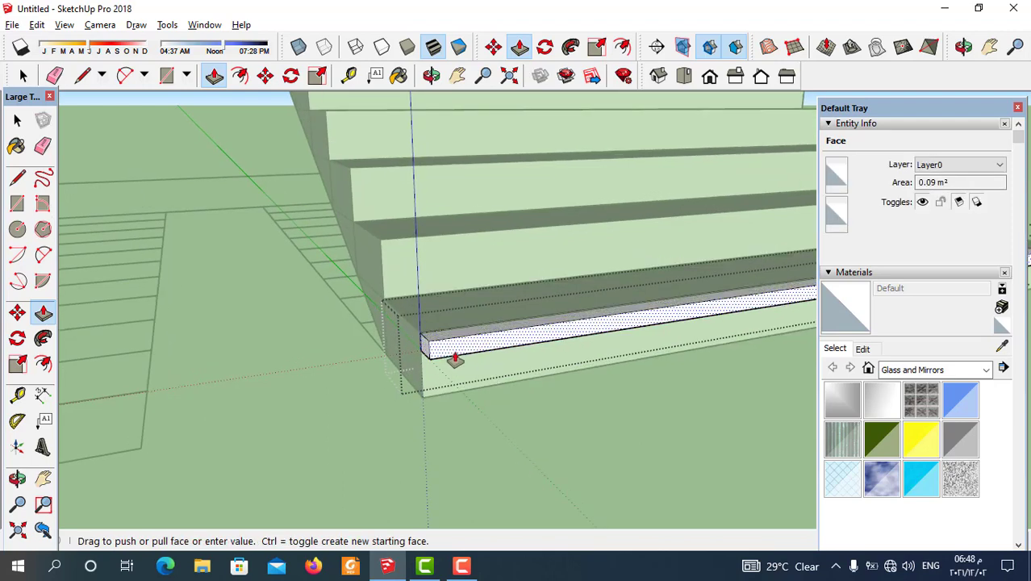
{"action": "left_click", "coordinate": [454, 359]}
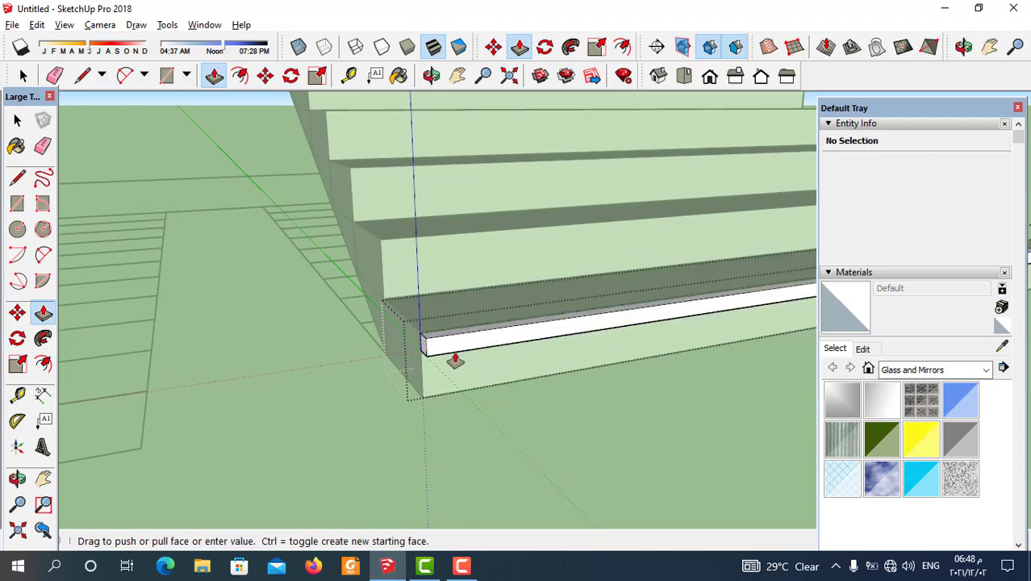
Step: Draw a tangent arc across the upper outer corner of the nosing bar's end face
{"action": "scroll", "coordinate": [283, 343], "scroll_direction": "down", "scroll_amount": 4}
{"action": "scroll", "coordinate": [283, 343], "scroll_direction": "down", "scroll_amount": 2}
{"action": "middle_click_drag", "start_coordinate": [315, 341], "coordinate": [484, 444]}
{"action": "scroll", "coordinate": [530, 404], "scroll_direction": "up", "scroll_amount": 3}
{"action": "scroll", "coordinate": [529, 403], "scroll_direction": "up", "scroll_amount": 3}
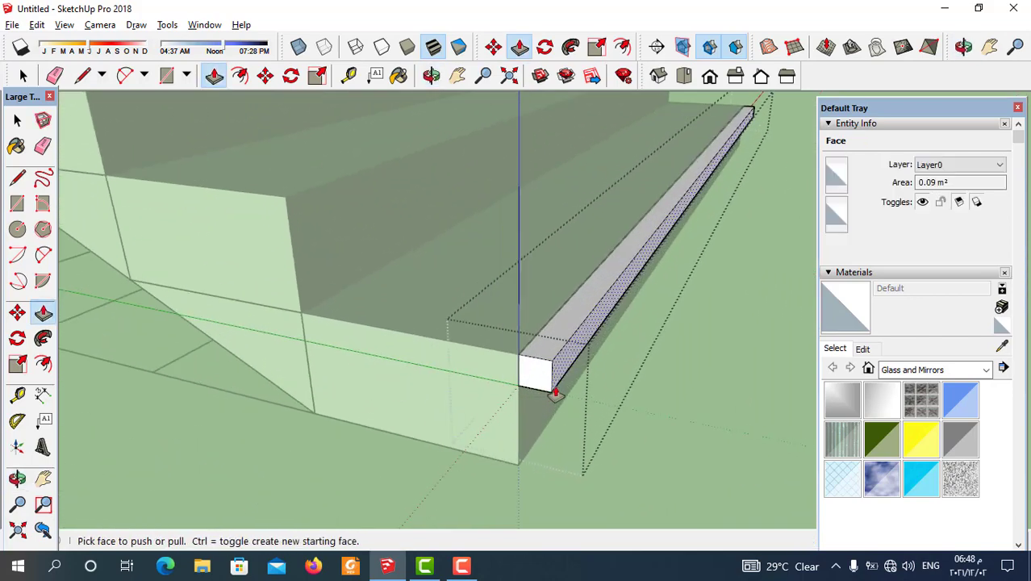
{"action": "left_click", "coordinate": [123, 77]}
{"action": "scroll", "coordinate": [546, 361], "scroll_direction": "up", "scroll_amount": 3}
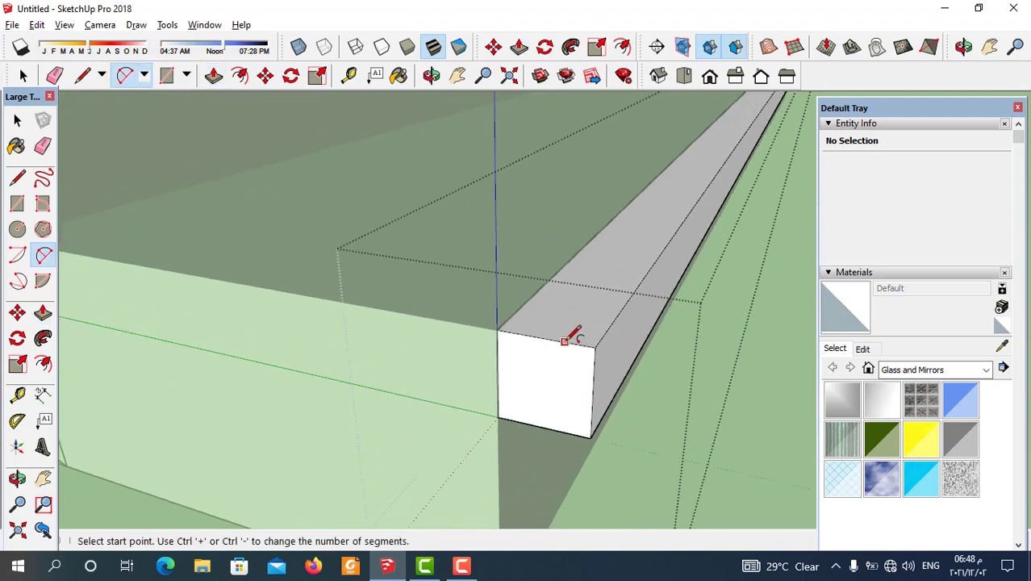
{"action": "left_click", "coordinate": [565, 345]}
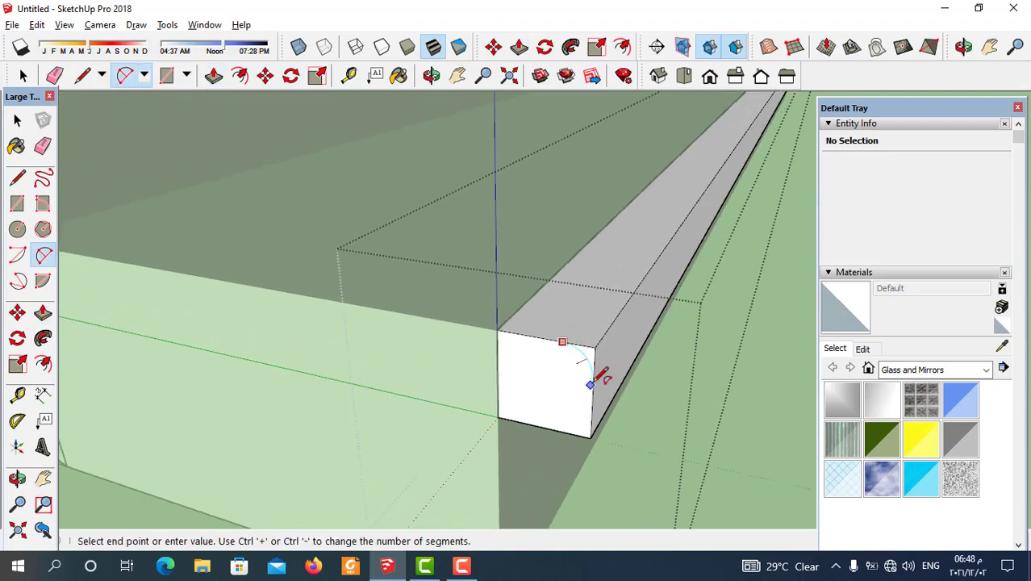
{"action": "scroll", "coordinate": [594, 377], "scroll_direction": "down", "scroll_amount": 1}
{"action": "left_click", "coordinate": [594, 379]}
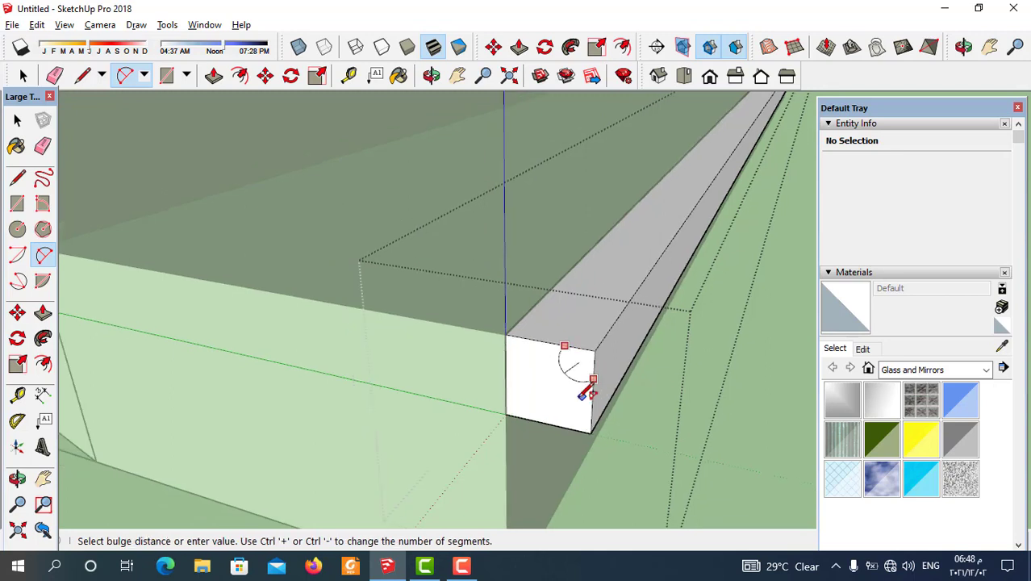
{"action": "left_click", "coordinate": [597, 363]}
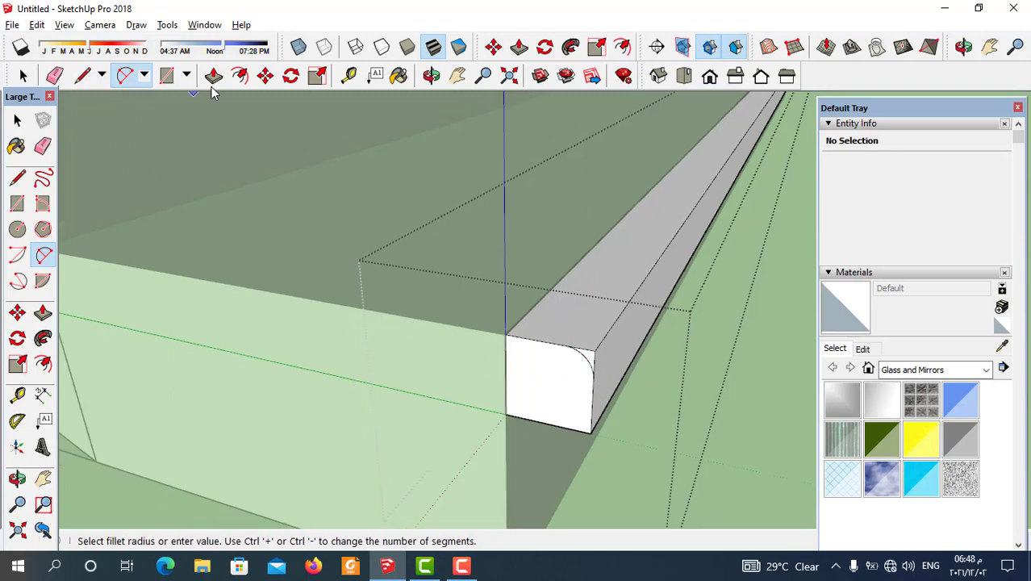
Step: Push the small corner face outside the arc along the bar's full length to round the nosing's upper front edge
{"action": "left_click", "coordinate": [214, 75]}
{"action": "left_click", "coordinate": [565, 380]}
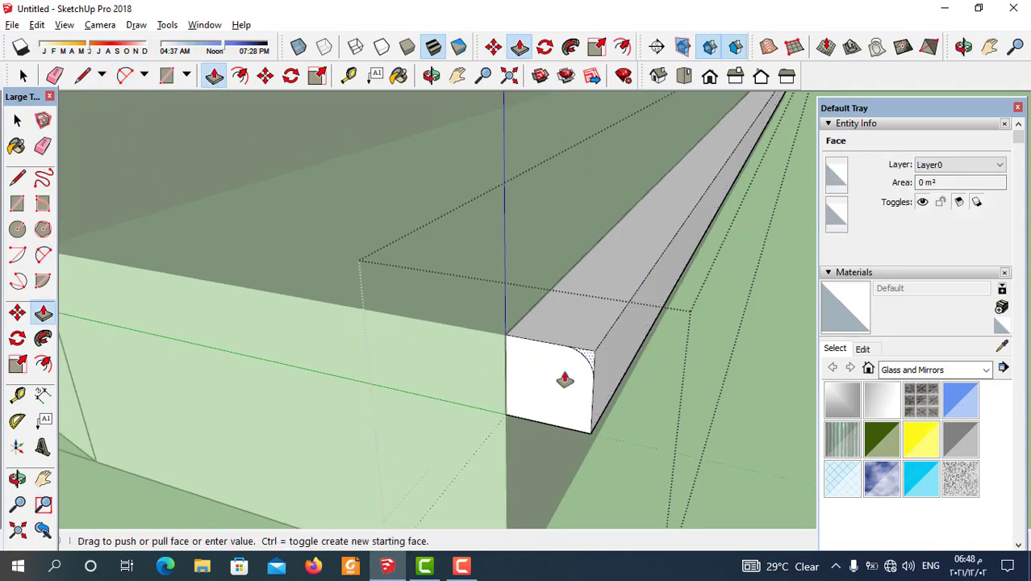
{"action": "scroll", "coordinate": [71, 482], "scroll_direction": "down", "scroll_amount": 6}
{"action": "scroll", "coordinate": [581, 190], "scroll_direction": "up", "scroll_amount": 1}
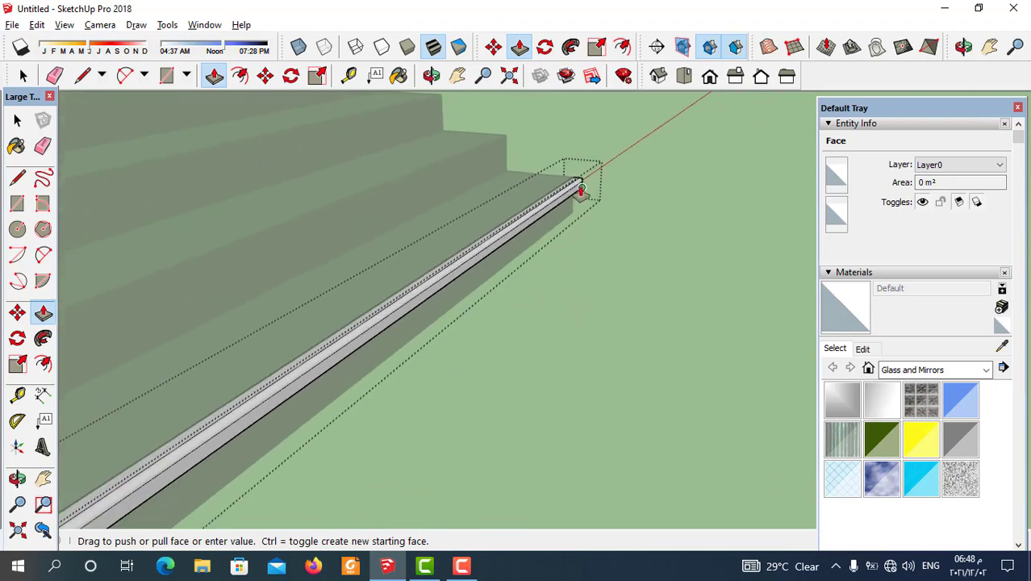
{"action": "scroll", "coordinate": [581, 191], "scroll_direction": "up", "scroll_amount": 2}
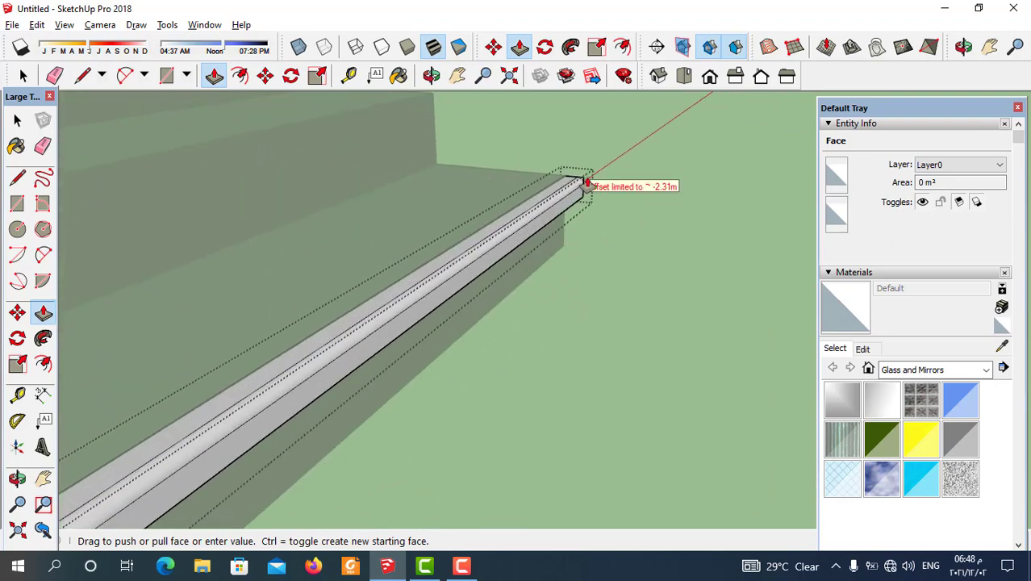
{"action": "left_click", "coordinate": [587, 184]}
{"action": "middle_click_drag", "start_coordinate": [587, 183], "coordinate": [613, 190]}
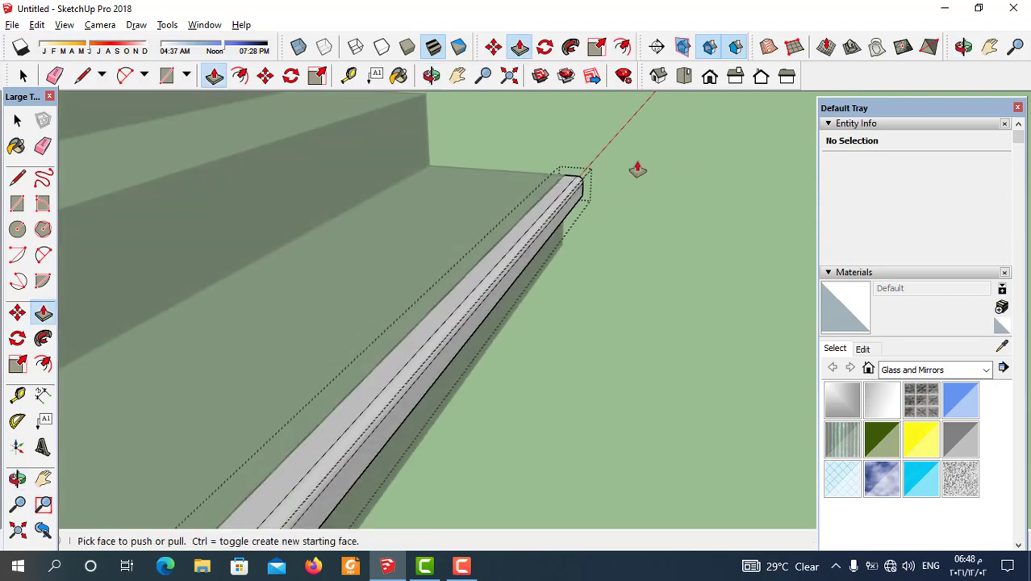
{"action": "scroll", "coordinate": [565, 198], "scroll_direction": "down", "scroll_amount": 5}
{"action": "middle_click_drag", "start_coordinate": [523, 232], "coordinate": [460, 323]}
{"action": "left_click", "coordinate": [18, 119]}
Step: Select the rounded nosing group and copy it to the top front edge of the second step
{"action": "scroll", "coordinate": [453, 351], "scroll_direction": "up", "scroll_amount": 5}
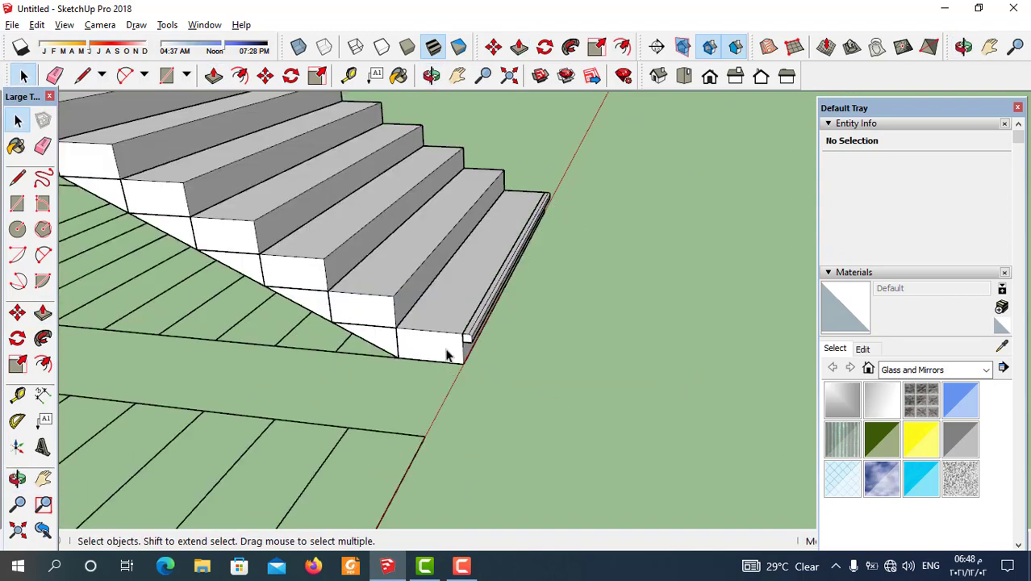
{"action": "scroll", "coordinate": [478, 342], "scroll_direction": "up", "scroll_amount": 2}
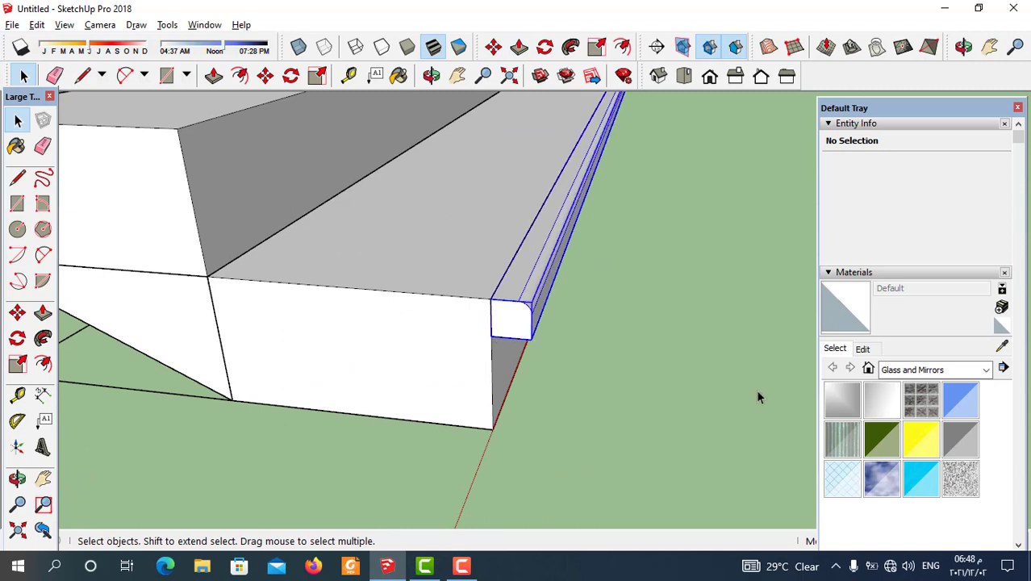
{"action": "left_click", "coordinate": [378, 179]}
{"action": "left_click", "coordinate": [266, 76]}
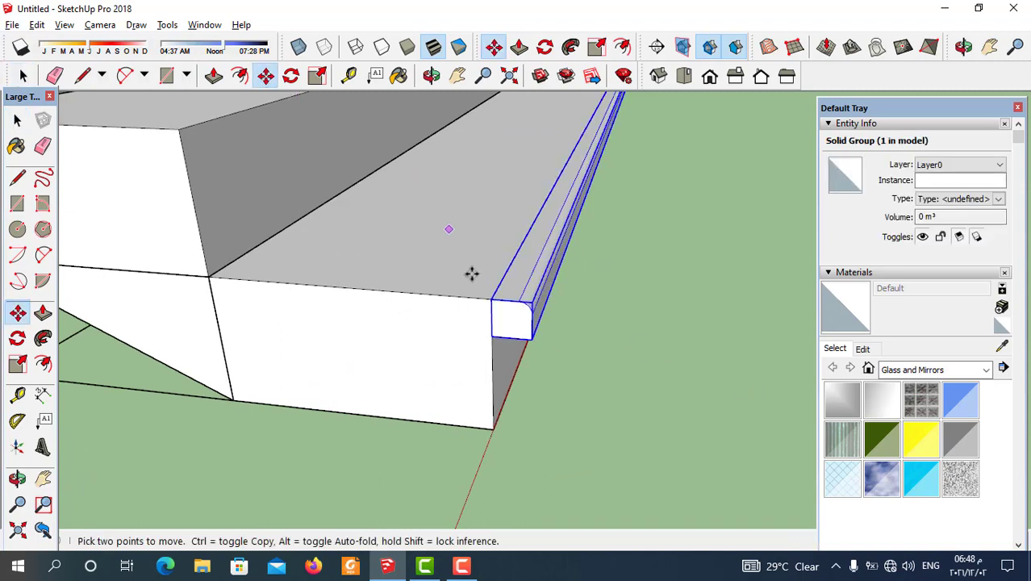
{"action": "left_click", "coordinate": [492, 300]}
{"action": "key", "text": "ctrl"}
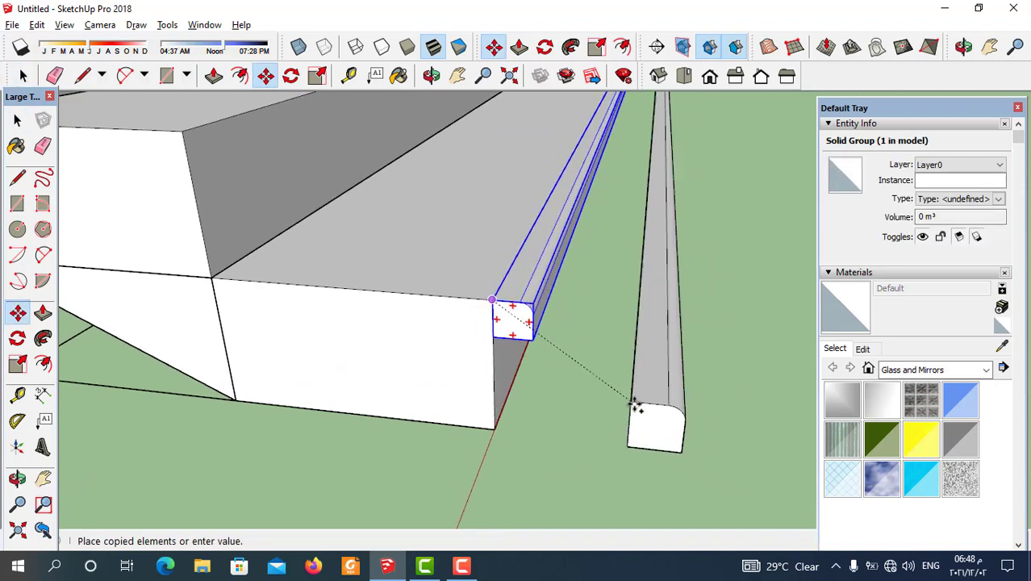
{"action": "scroll", "coordinate": [494, 314], "scroll_direction": "down", "scroll_amount": 3}
{"action": "left_click", "coordinate": [372, 258]}
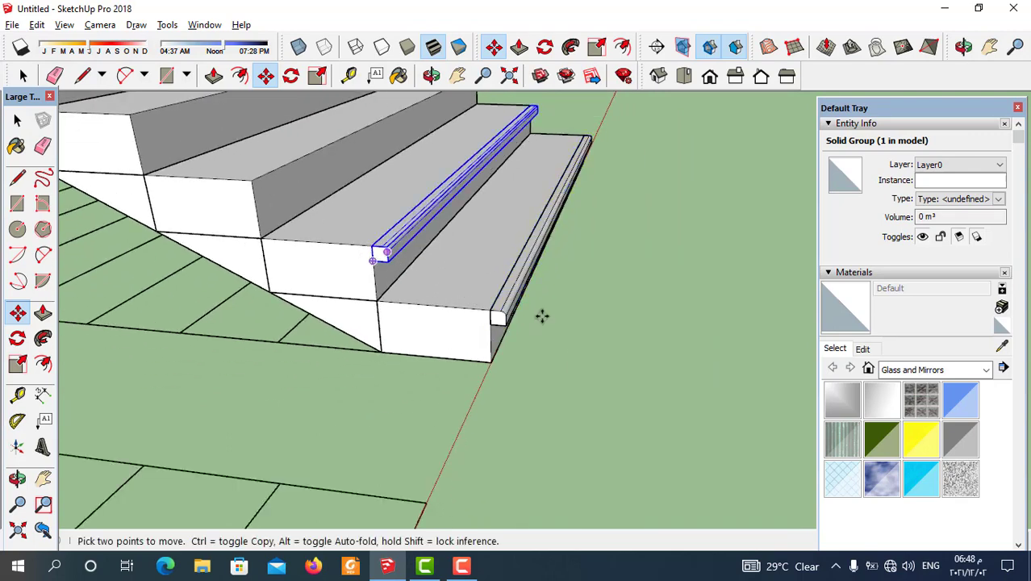
Step: Copy the second step's nosing up to the top front edge of the third step
{"action": "scroll", "coordinate": [688, 375], "scroll_direction": "down", "scroll_amount": 2}
{"action": "scroll", "coordinate": [450, 279], "scroll_direction": "up", "scroll_amount": 3}
{"action": "scroll", "coordinate": [450, 278], "scroll_direction": "up", "scroll_amount": 2}
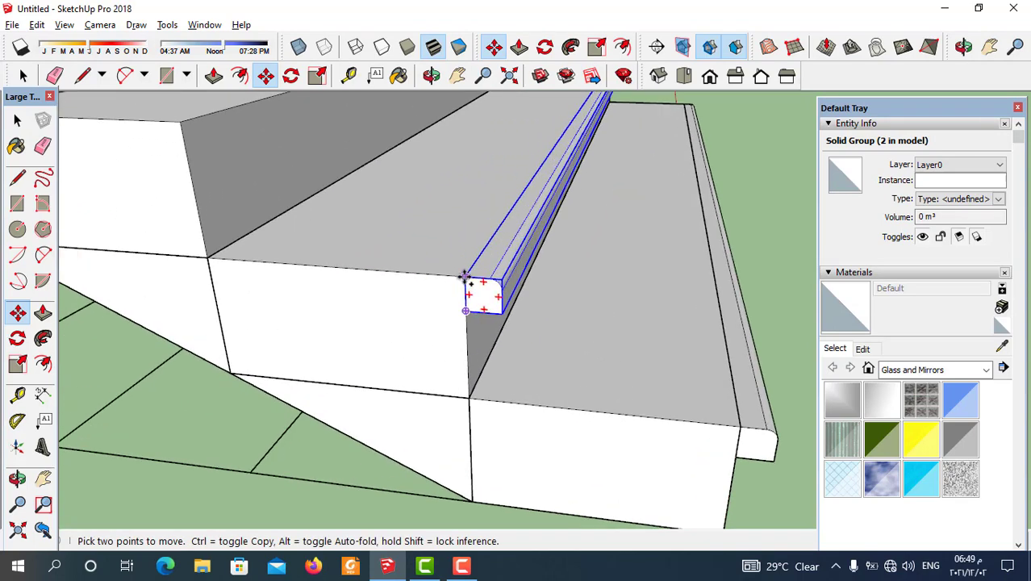
{"action": "left_click", "coordinate": [479, 292]}
{"action": "scroll", "coordinate": [698, 418], "scroll_direction": "down", "scroll_amount": 2}
{"action": "scroll", "coordinate": [489, 329], "scroll_direction": "up", "scroll_amount": 3}
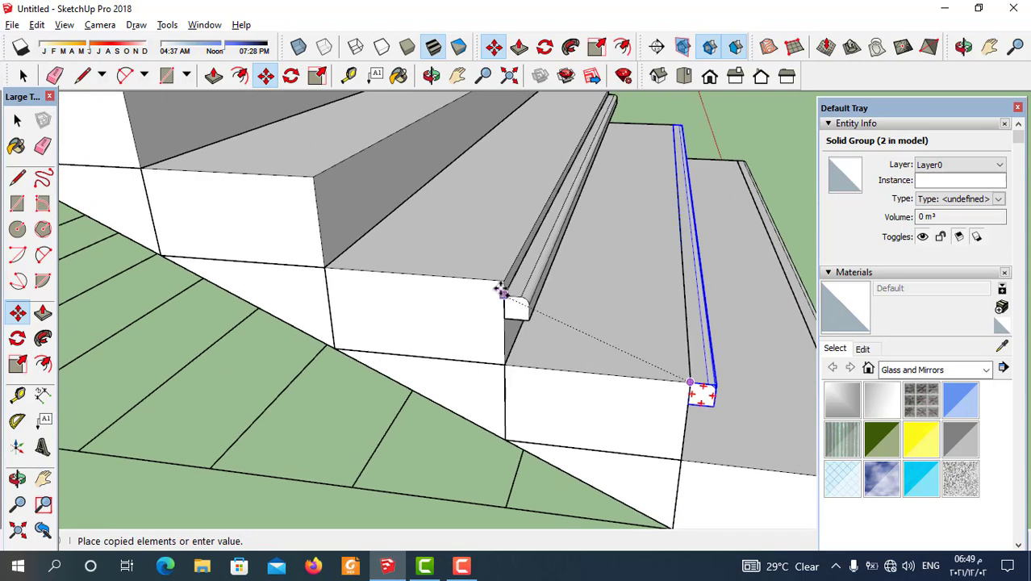
{"action": "left_click", "coordinate": [505, 284]}
{"action": "key", "text": "space"}
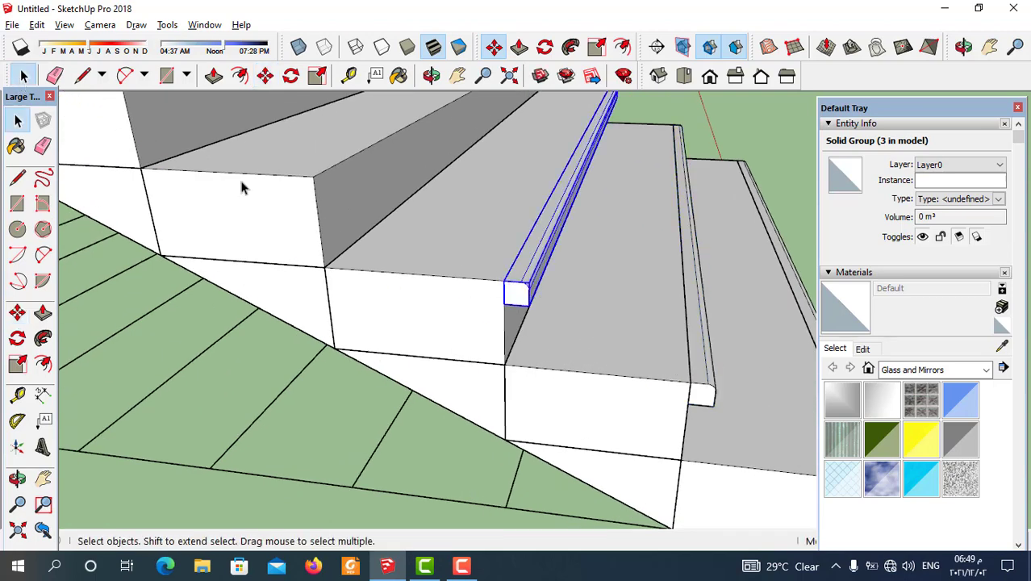
Step: Select the nosings of the first three steps and copy them up to the fourth, fifth and sixth steps
{"action": "scroll", "coordinate": [581, 298], "scroll_direction": "down", "scroll_amount": 2}
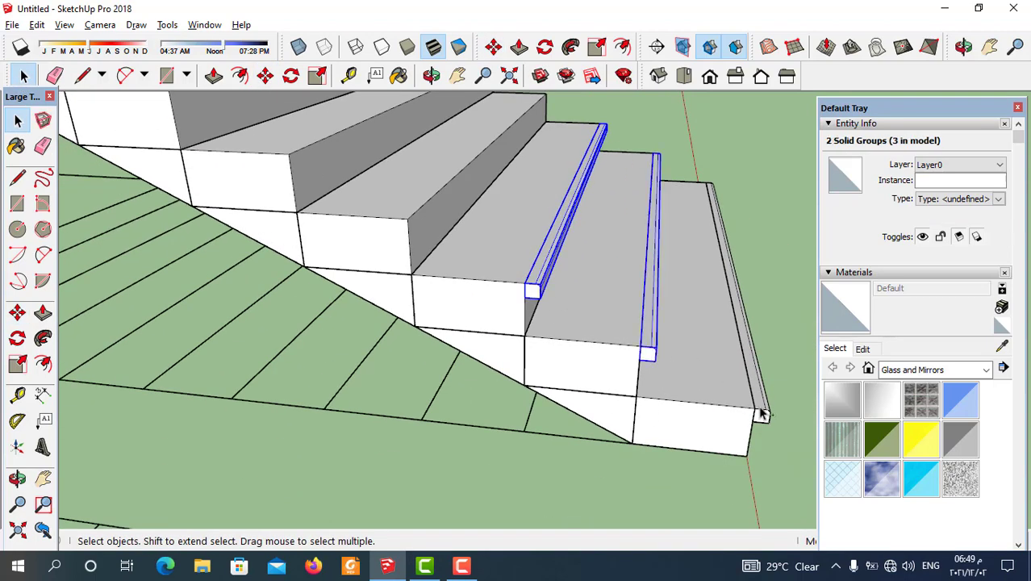
{"action": "left_click", "coordinate": [265, 76]}
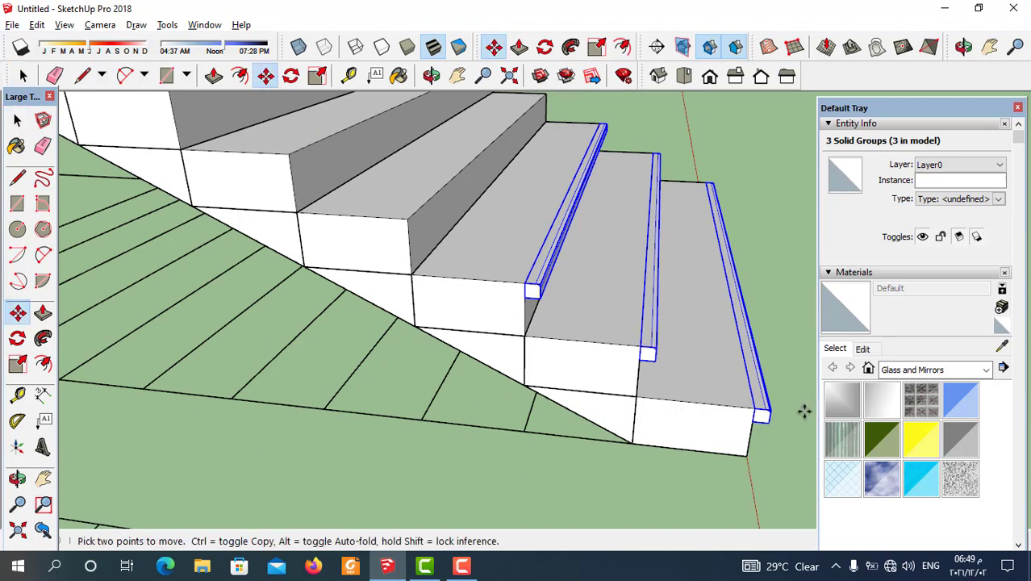
{"action": "scroll", "coordinate": [771, 413], "scroll_direction": "up", "scroll_amount": 2}
{"action": "left_click", "coordinate": [744, 410]}
{"action": "key", "text": "ctrl"}
{"action": "scroll", "coordinate": [737, 469], "scroll_direction": "down", "scroll_amount": 3}
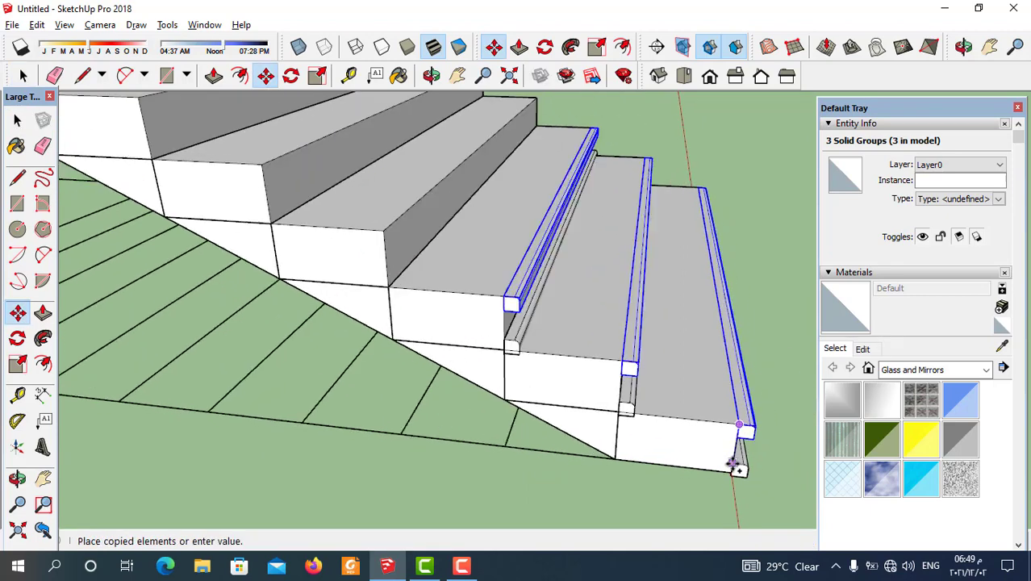
{"action": "scroll", "coordinate": [484, 345], "scroll_direction": "up", "scroll_amount": 4}
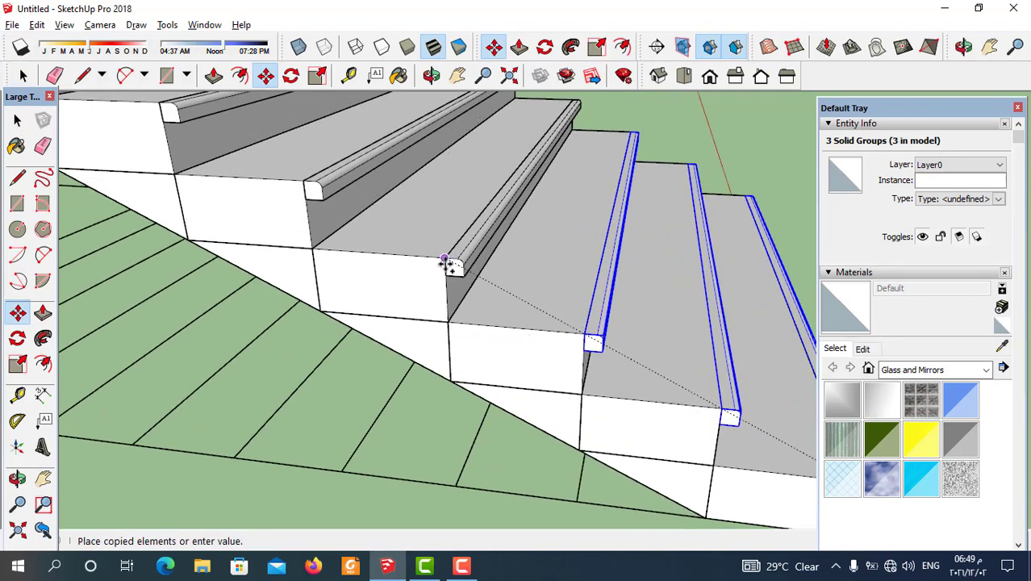
{"action": "left_click", "coordinate": [446, 263]}
Step: Copy the three nosings on steps four to six up to the front edges of steps seven to nine
{"action": "scroll", "coordinate": [656, 389], "scroll_direction": "down", "scroll_amount": 3}
{"action": "scroll", "coordinate": [571, 321], "scroll_direction": "up", "scroll_amount": 3}
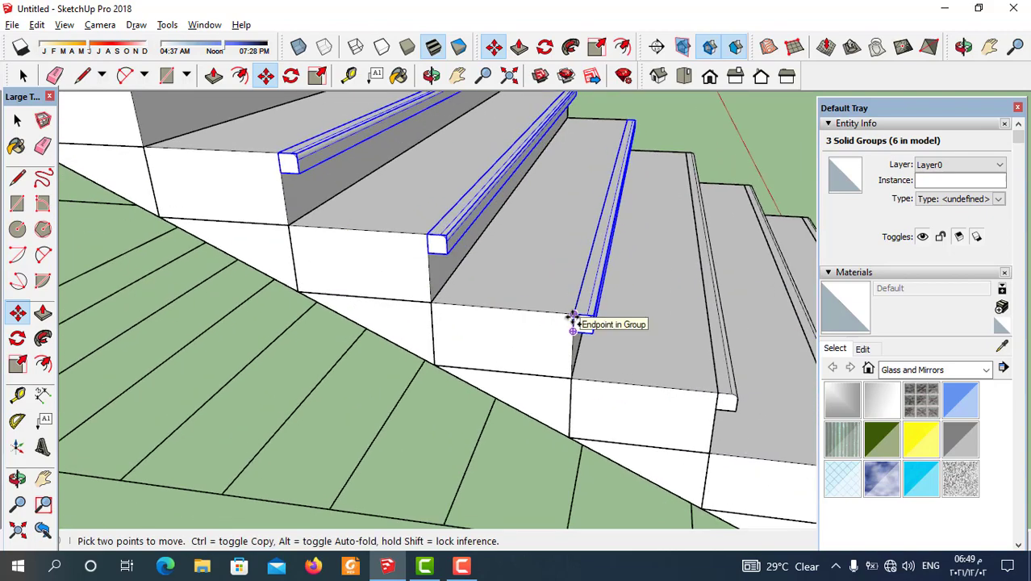
{"action": "left_click", "coordinate": [573, 319]}
{"action": "key", "text": "ctrl"}
{"action": "scroll", "coordinate": [573, 320], "scroll_direction": "down", "scroll_amount": 3}
{"action": "scroll", "coordinate": [488, 323], "scroll_direction": "up", "scroll_amount": 3}
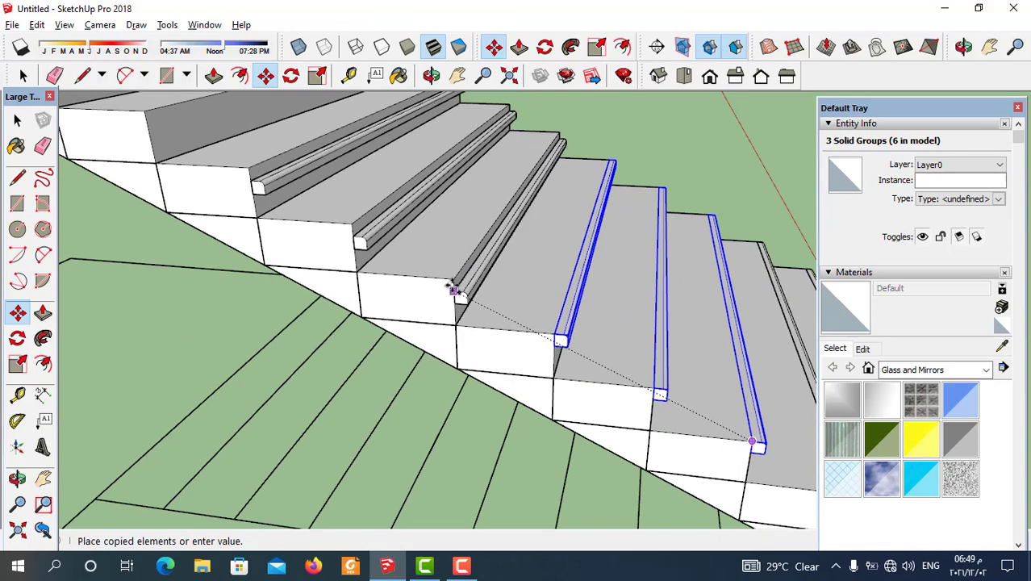
{"action": "left_click", "coordinate": [454, 283]}
Step: Copy the three nosings on steps seven to nine up to the last three edges, ending at the intermediate landing
{"action": "scroll", "coordinate": [742, 410], "scroll_direction": "down", "scroll_amount": 3}
{"action": "scroll", "coordinate": [516, 323], "scroll_direction": "up", "scroll_amount": 3}
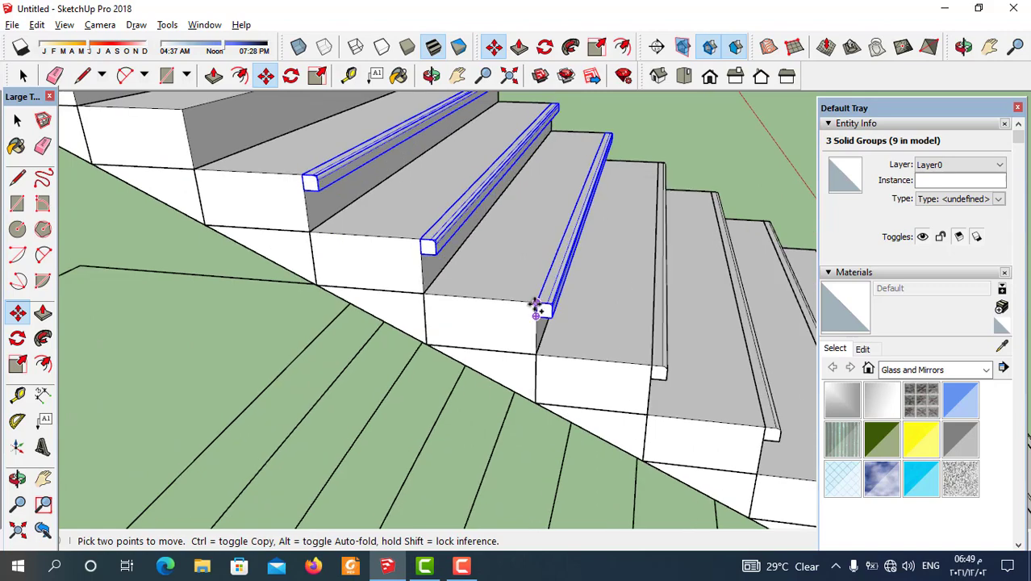
{"action": "left_click", "coordinate": [537, 309]}
{"action": "key", "text": "ctrl"}
{"action": "scroll", "coordinate": [679, 421], "scroll_direction": "down", "scroll_amount": 3}
{"action": "scroll", "coordinate": [476, 320], "scroll_direction": "up", "scroll_amount": 3}
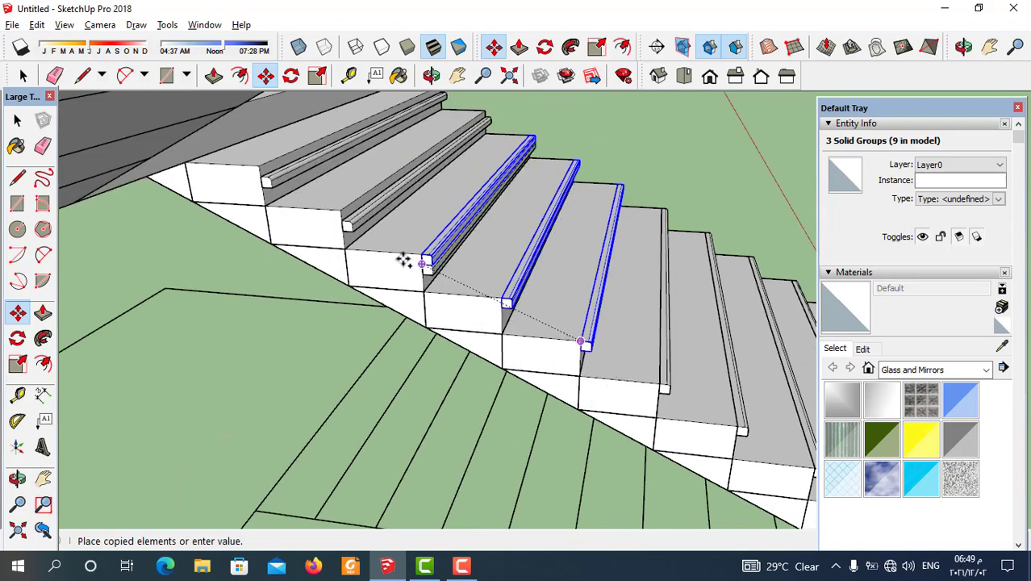
{"action": "left_click", "coordinate": [348, 225]}
Step: Examine the nosings along the first flight and the start of the second flight at the intermediate landing
{"action": "scroll", "coordinate": [507, 419], "scroll_direction": "down", "scroll_amount": 5}
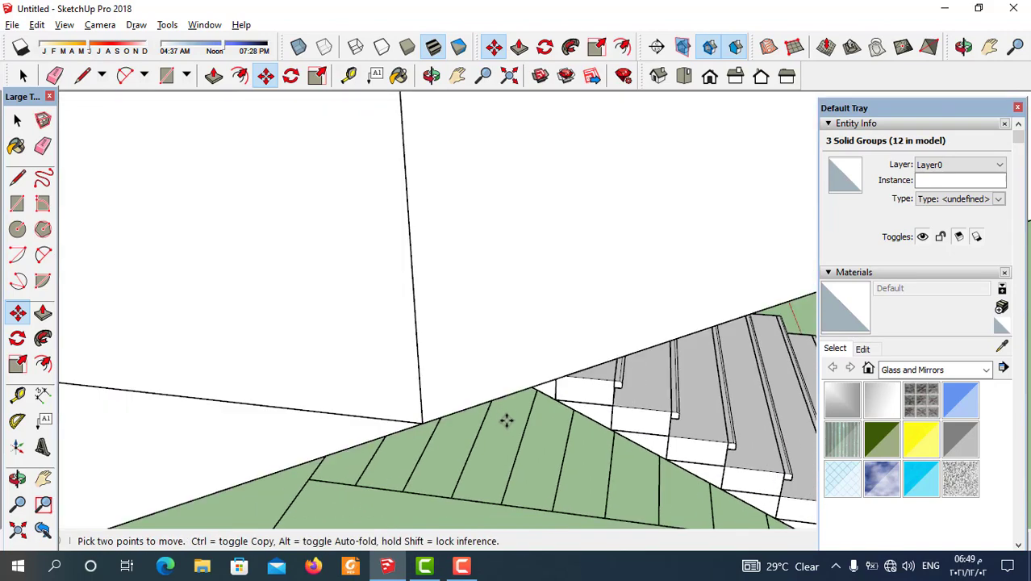
{"action": "middle_click_drag", "start_coordinate": [492, 425], "coordinate": [416, 391]}
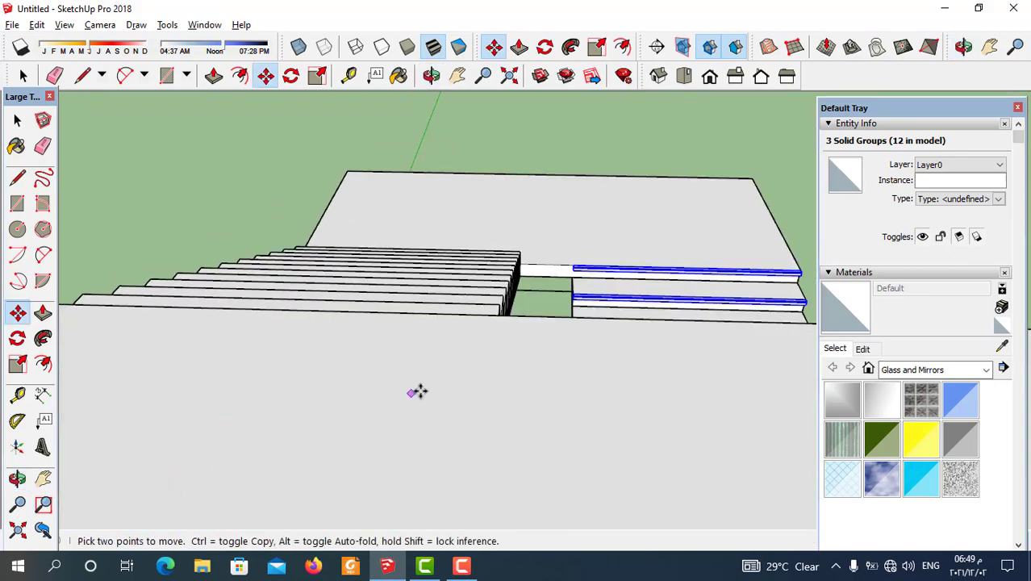
{"action": "middle_click_drag", "start_coordinate": [591, 294], "coordinate": [339, 270]}
{"action": "scroll", "coordinate": [672, 414], "scroll_direction": "down", "scroll_amount": 3}
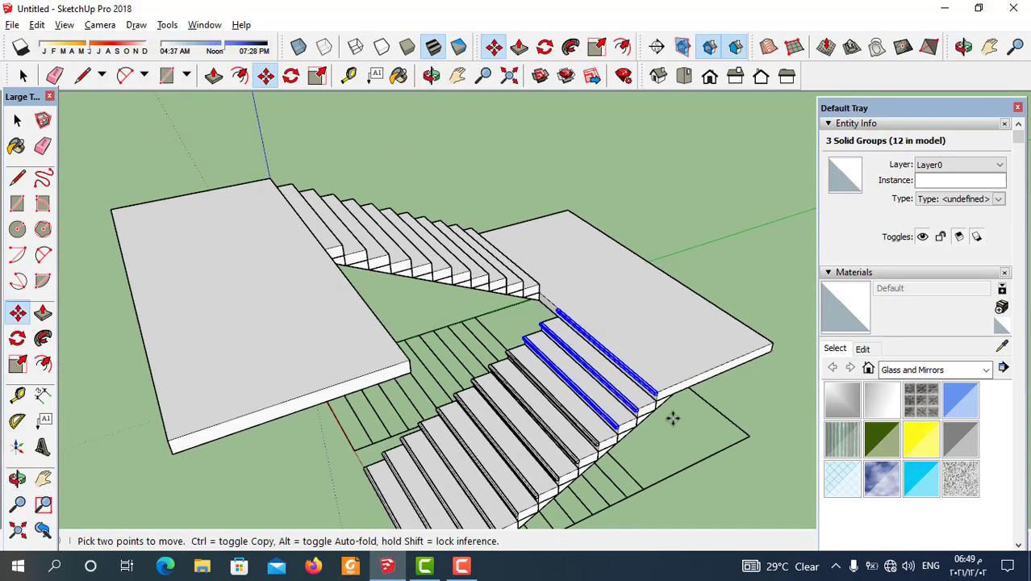
{"action": "middle_click_drag", "start_coordinate": [672, 414], "coordinate": [597, 305]}
{"action": "scroll", "coordinate": [547, 427], "scroll_direction": "up", "scroll_amount": 3}
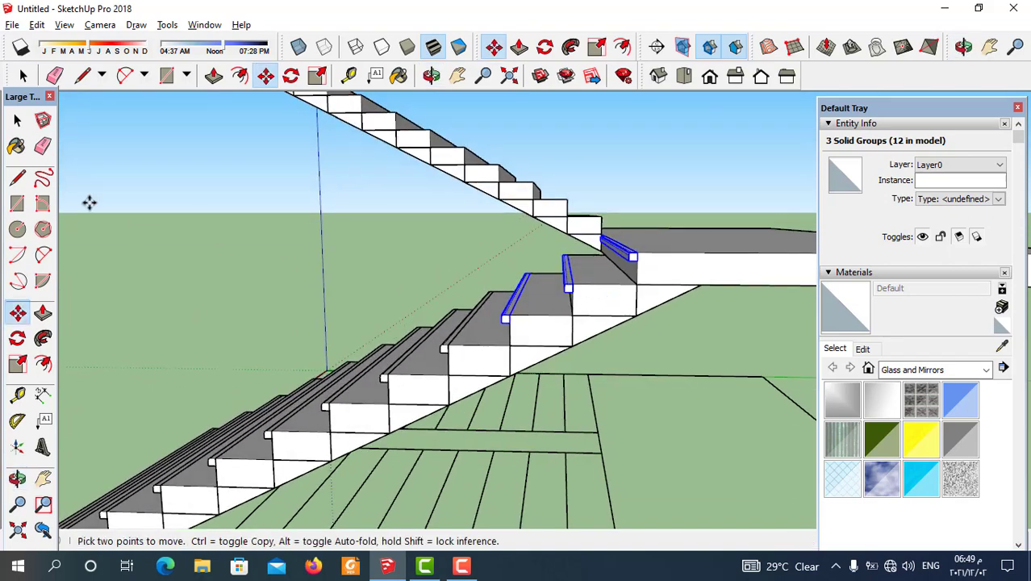
{"action": "left_click", "coordinate": [22, 75]}
{"action": "scroll", "coordinate": [646, 362], "scroll_direction": "down", "scroll_amount": 2}
{"action": "left_click", "coordinate": [645, 363]}
{"action": "middle_click_drag", "start_coordinate": [497, 378], "coordinate": [265, 472]}
{"action": "scroll", "coordinate": [460, 360], "scroll_direction": "down", "scroll_amount": 2}
{"action": "middle_click_drag", "start_coordinate": [670, 349], "coordinate": [614, 323]}
{"action": "scroll", "coordinate": [621, 406], "scroll_direction": "up", "scroll_amount": 2}
{"action": "middle_click_drag", "start_coordinate": [410, 384], "coordinate": [511, 281]}
{"action": "scroll", "coordinate": [510, 281], "scroll_direction": "up", "scroll_amount": 3}
Step: Draw a short line down from the top corner of the second flight's first riser and a horizontal line across the riser
{"action": "left_click", "coordinate": [83, 75]}
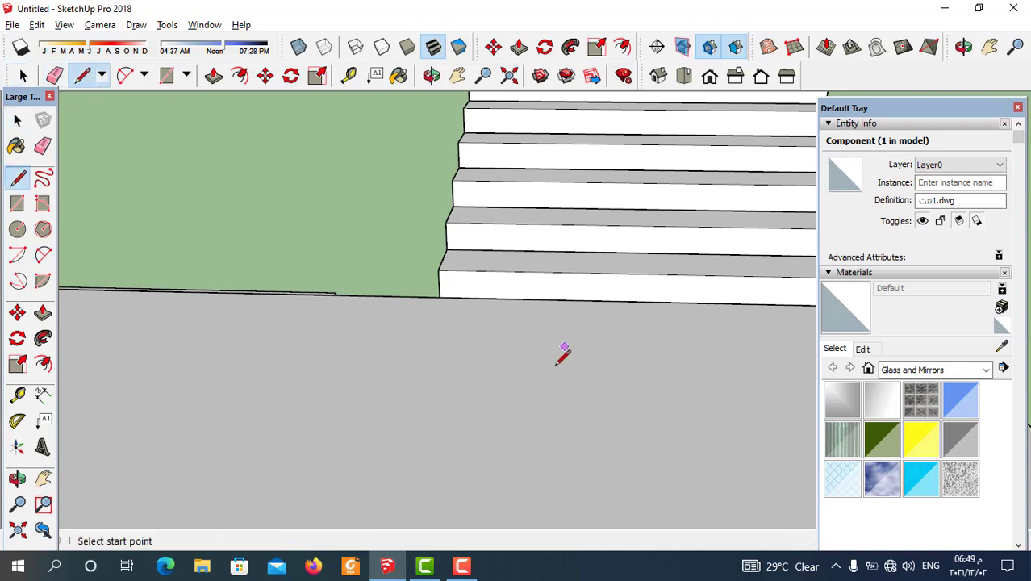
{"action": "middle_click_drag", "start_coordinate": [561, 346], "coordinate": [507, 315]}
{"action": "scroll", "coordinate": [504, 319], "scroll_direction": "up", "scroll_amount": 4}
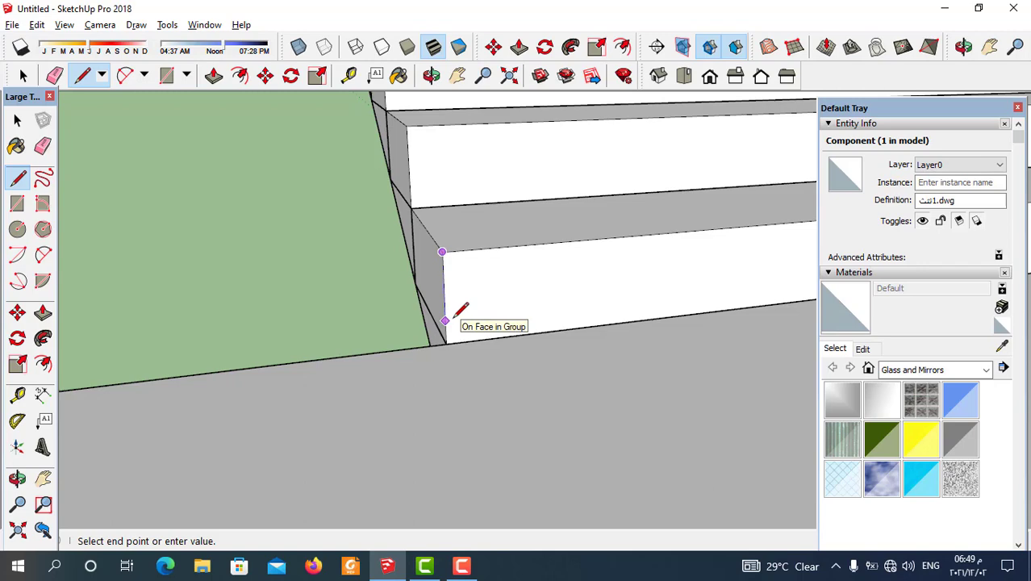
{"action": "scroll", "coordinate": [444, 335], "scroll_direction": "up", "scroll_amount": 1}
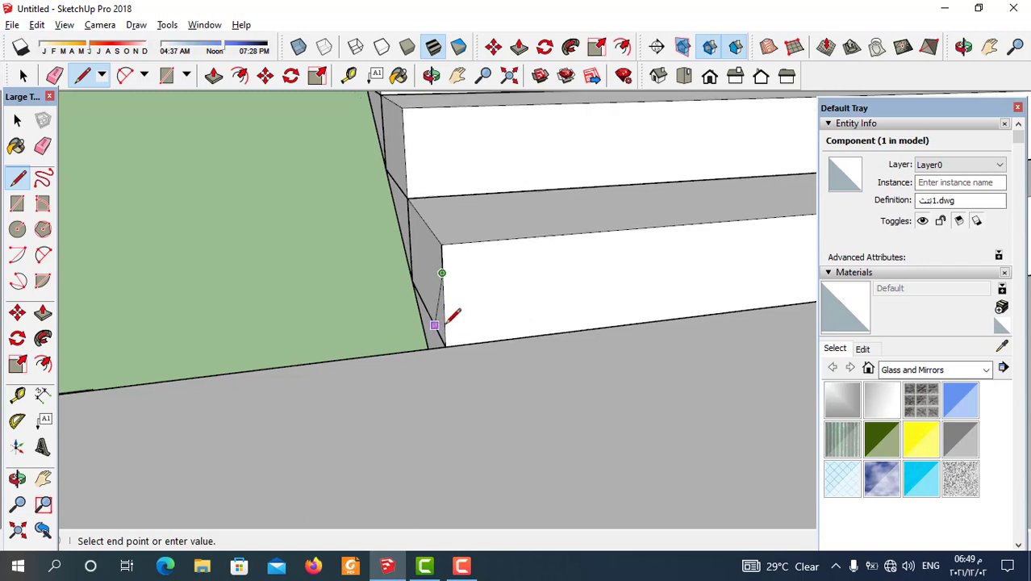
{"action": "scroll", "coordinate": [270, 309], "scroll_direction": "down", "scroll_amount": 10}
{"action": "scroll", "coordinate": [497, 290], "scroll_direction": "up", "scroll_amount": 3}
{"action": "scroll", "coordinate": [502, 286], "scroll_direction": "up", "scroll_amount": 1}
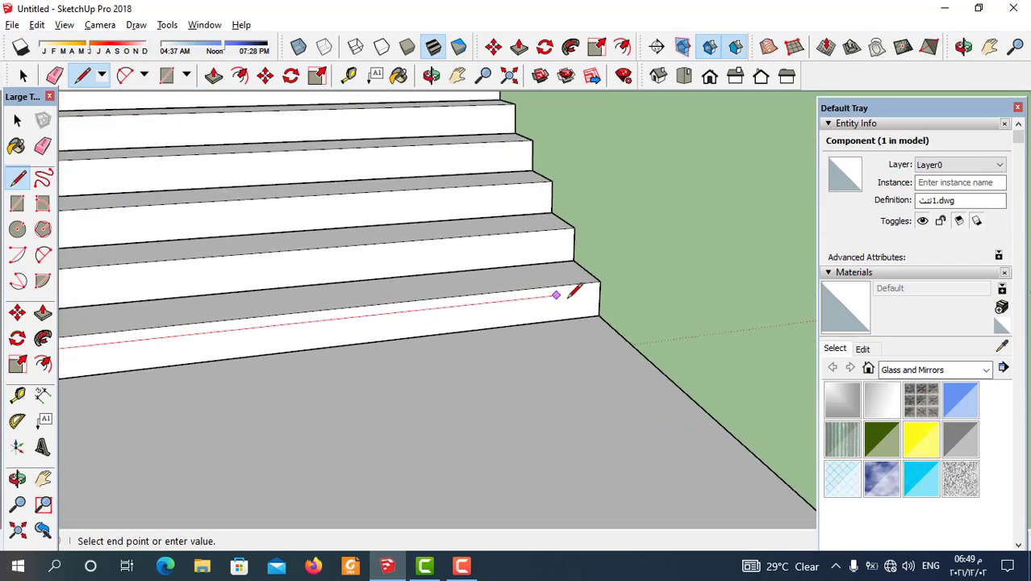
{"action": "scroll", "coordinate": [600, 290], "scroll_direction": "up", "scroll_amount": 2}
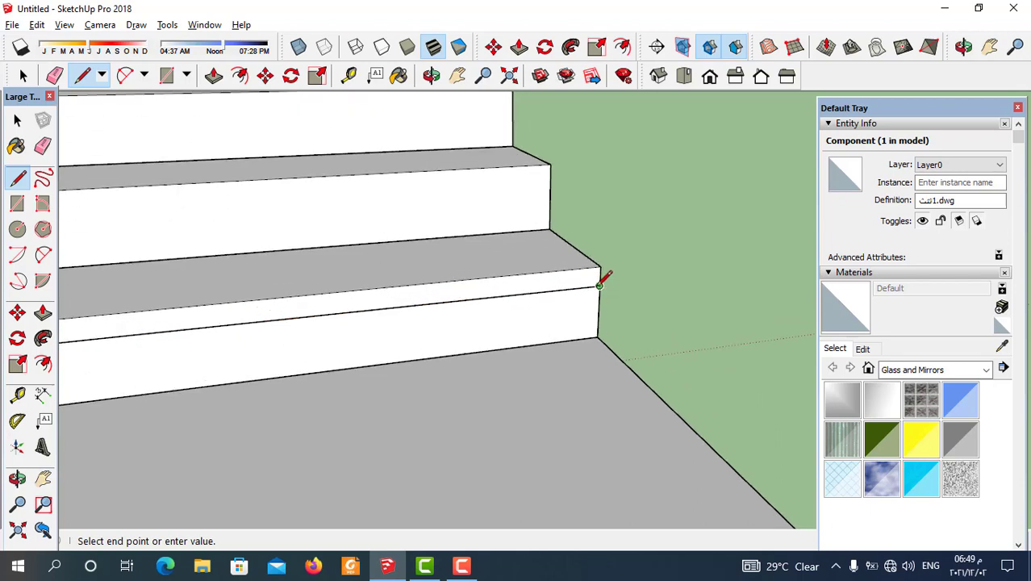
Step: Close the strip outline on the second flight's first riser with a line along its top edge to the opposite corner
{"action": "scroll", "coordinate": [629, 278], "scroll_direction": "down", "scroll_amount": 5}
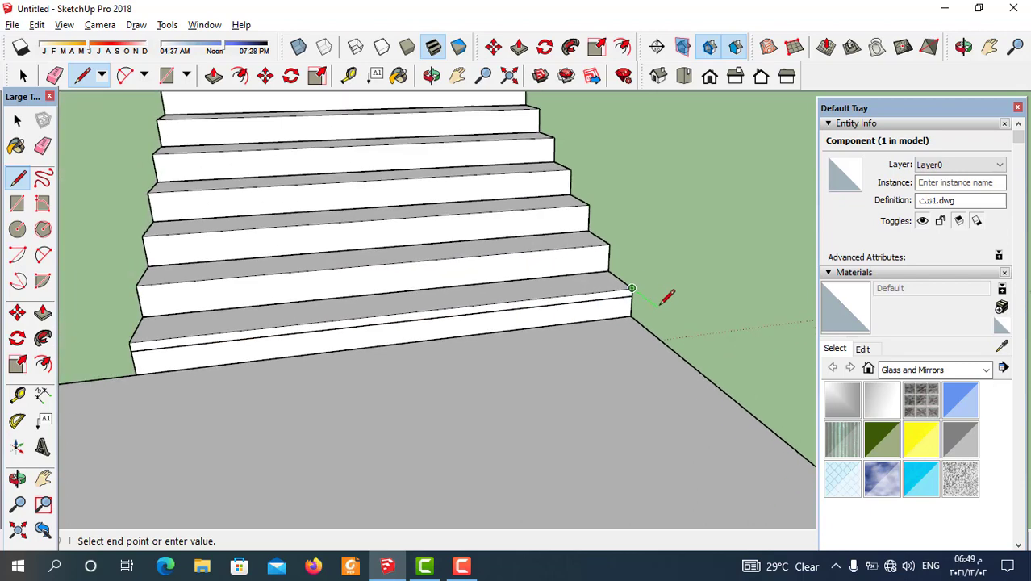
{"action": "middle_click_drag", "start_coordinate": [667, 295], "coordinate": [316, 321]}
{"action": "scroll", "coordinate": [323, 325], "scroll_direction": "up", "scroll_amount": 5}
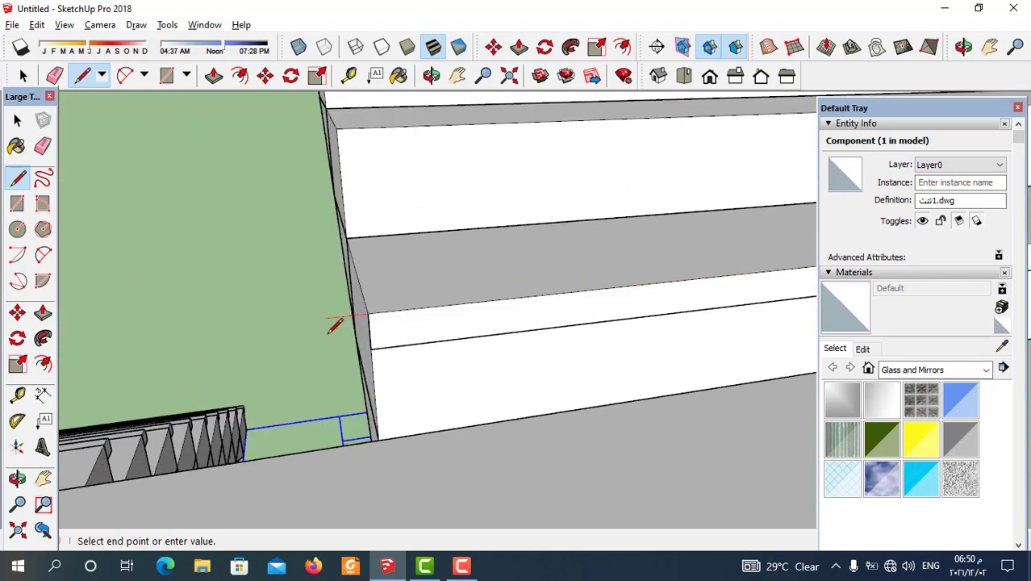
{"action": "left_click", "coordinate": [368, 313]}
Step: Select the narrow strip face with its edges at the top of the second flight's first riser and make it a group
{"action": "scroll", "coordinate": [333, 319], "scroll_direction": "down", "scroll_amount": 2}
{"action": "left_click", "coordinate": [23, 77]}
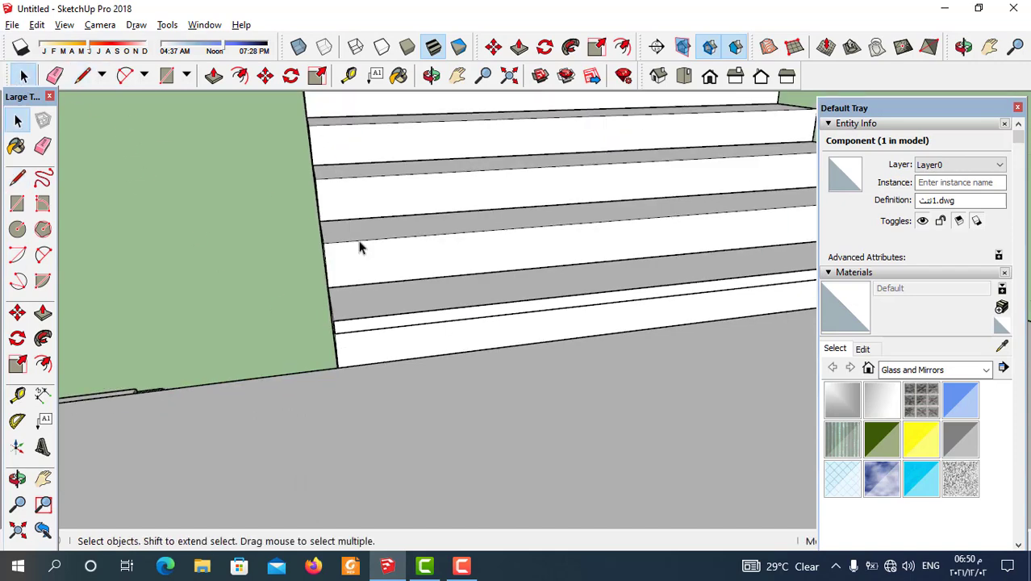
{"action": "scroll", "coordinate": [410, 325], "scroll_direction": "up", "scroll_amount": 3}
{"action": "left_click", "coordinate": [410, 327]}
{"action": "double_click", "coordinate": [410, 327]}
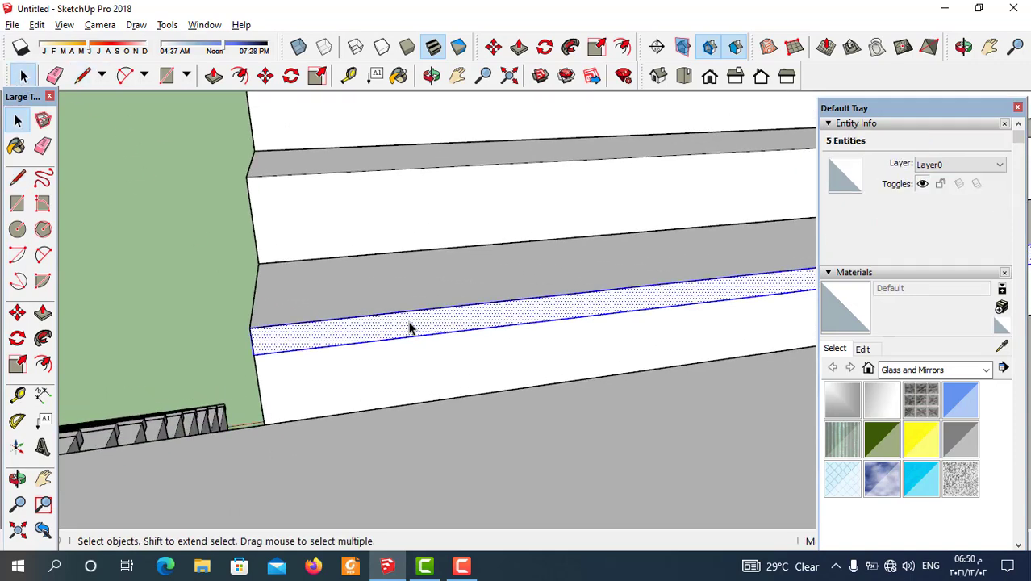
{"action": "right_click", "coordinate": [410, 327]}
{"action": "left_click", "coordinate": [460, 454]}
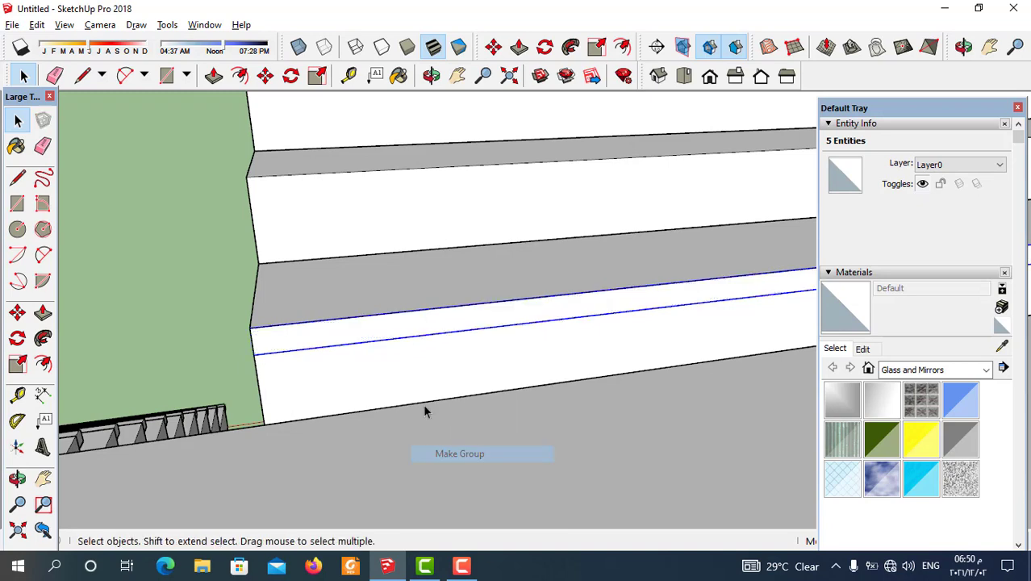
Step: Open the strip group for editing and pull its face outward from the riser to form a nosing bar
{"action": "double_click", "coordinate": [349, 321]}
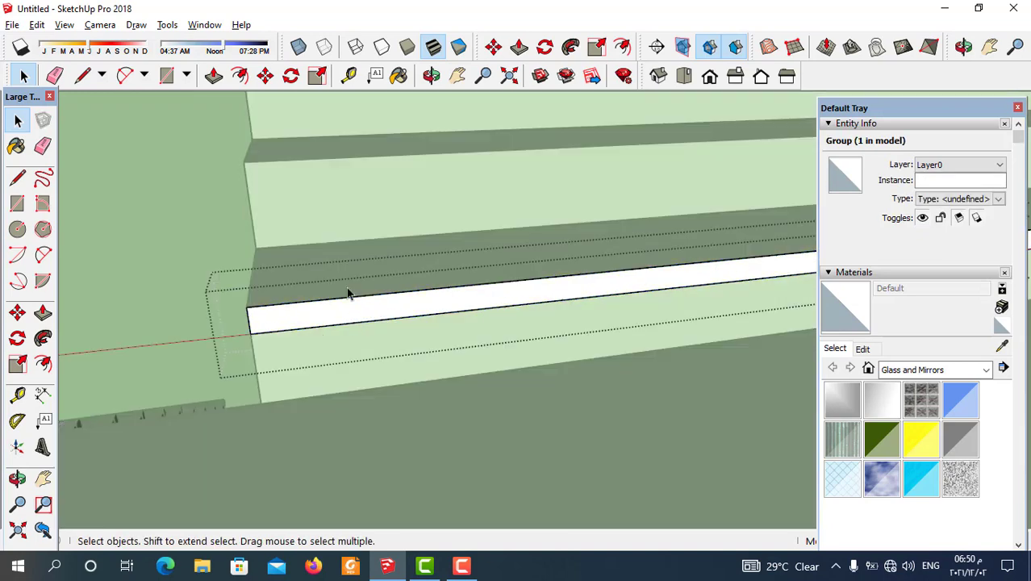
{"action": "left_click", "coordinate": [214, 76]}
{"action": "scroll", "coordinate": [352, 335], "scroll_direction": "up", "scroll_amount": 1}
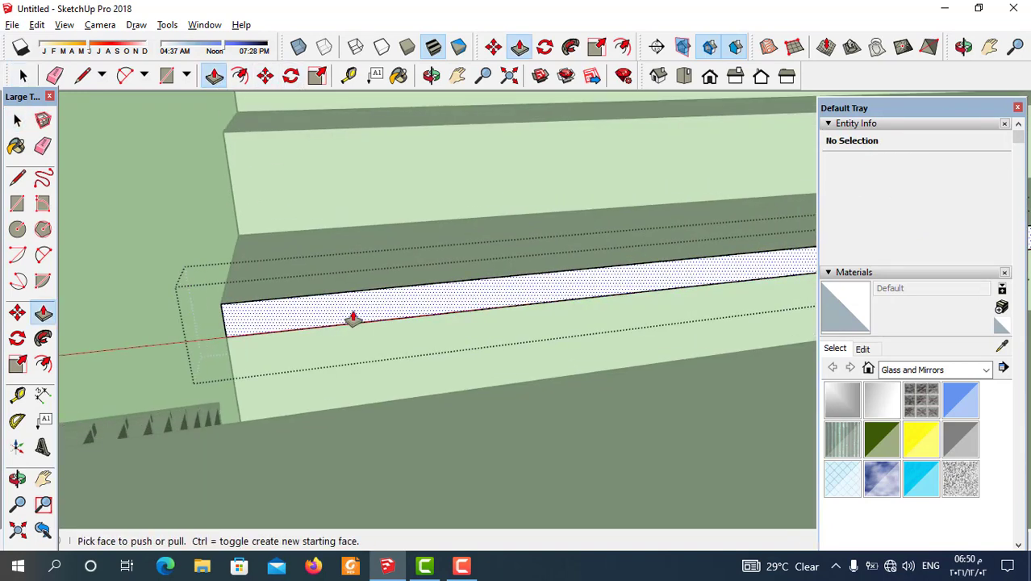
{"action": "left_click_drag", "start_coordinate": [352, 315], "coordinate": [357, 350]}
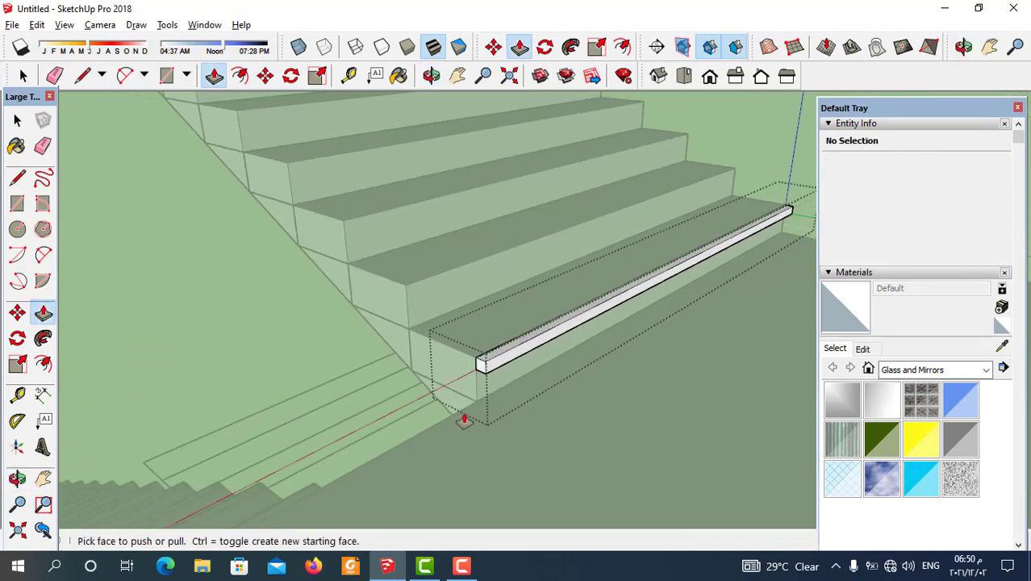
{"action": "scroll", "coordinate": [584, 373], "scroll_direction": "up", "scroll_amount": 3}
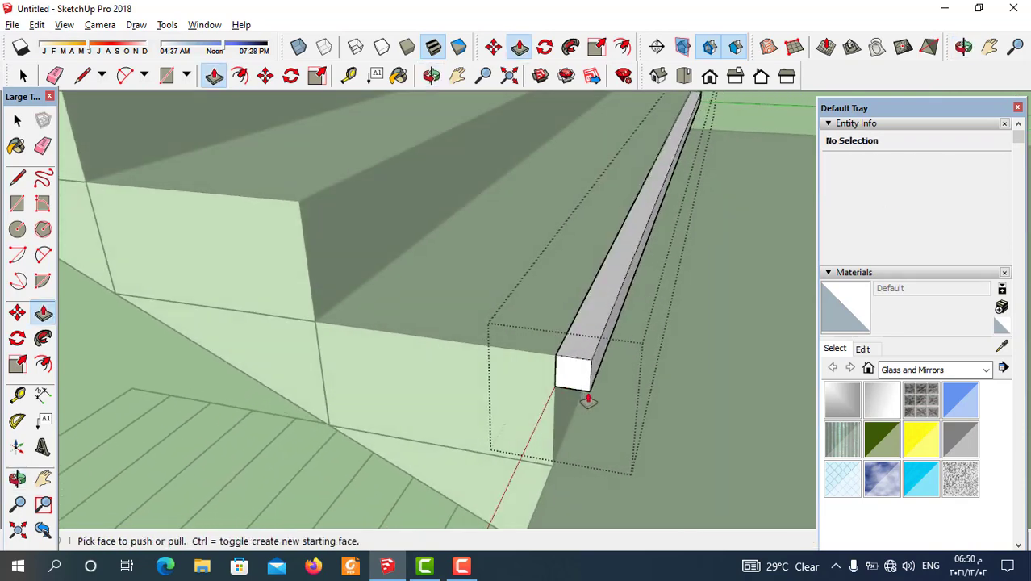